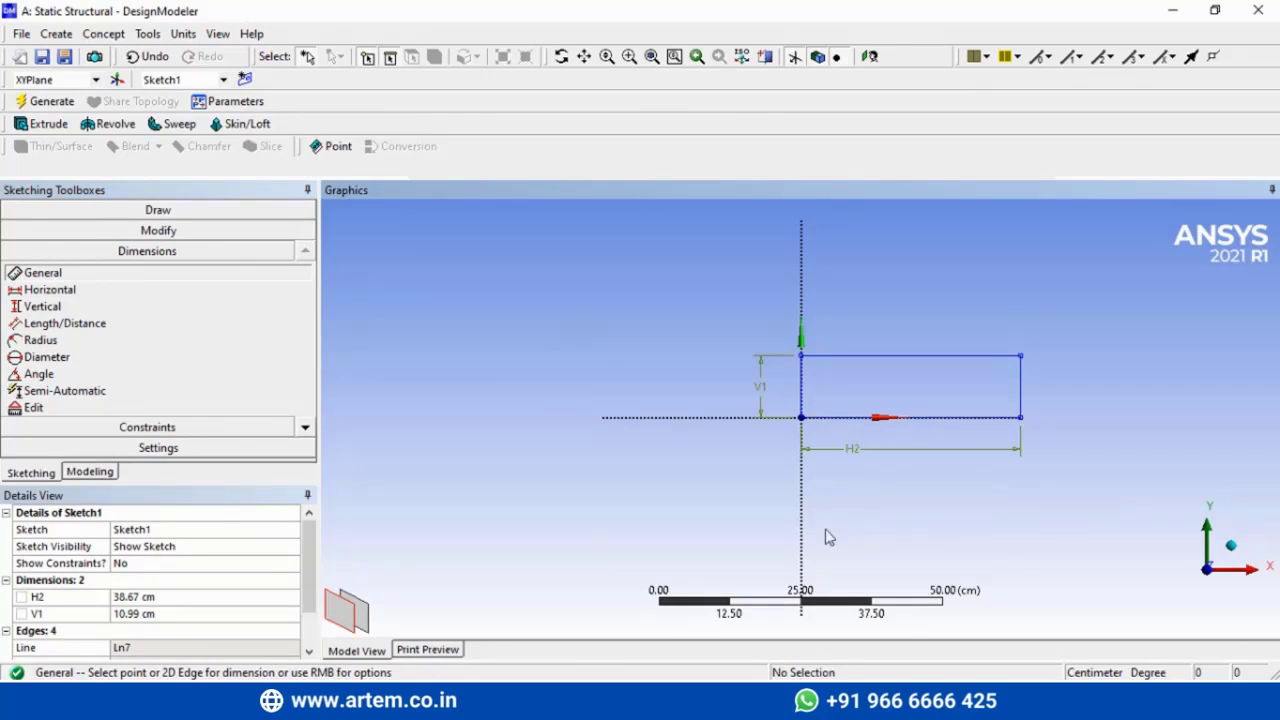
- Set the rectangle's horizontal dimension to 27 cm and its vertical dimension to 30 cm
{"action": "left_click", "coordinate": [167, 598]}
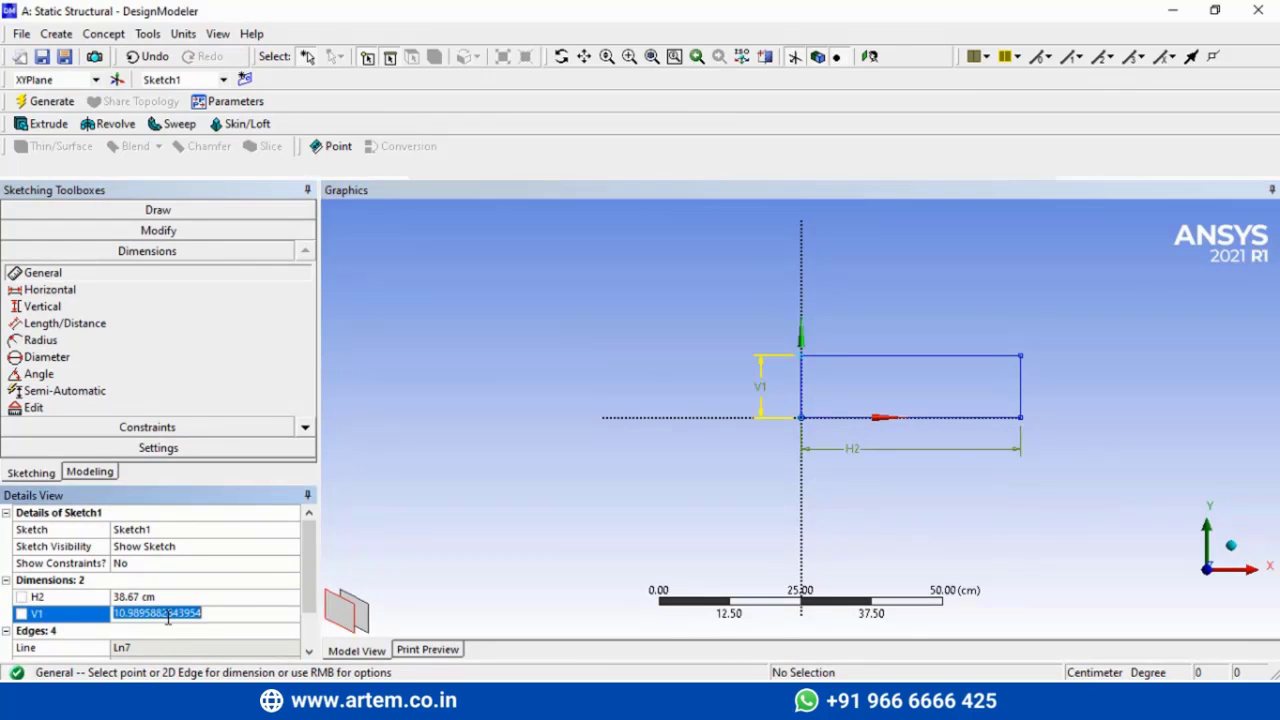
{"action": "type", "text": "27"}
{"action": "key", "text": "Return"}
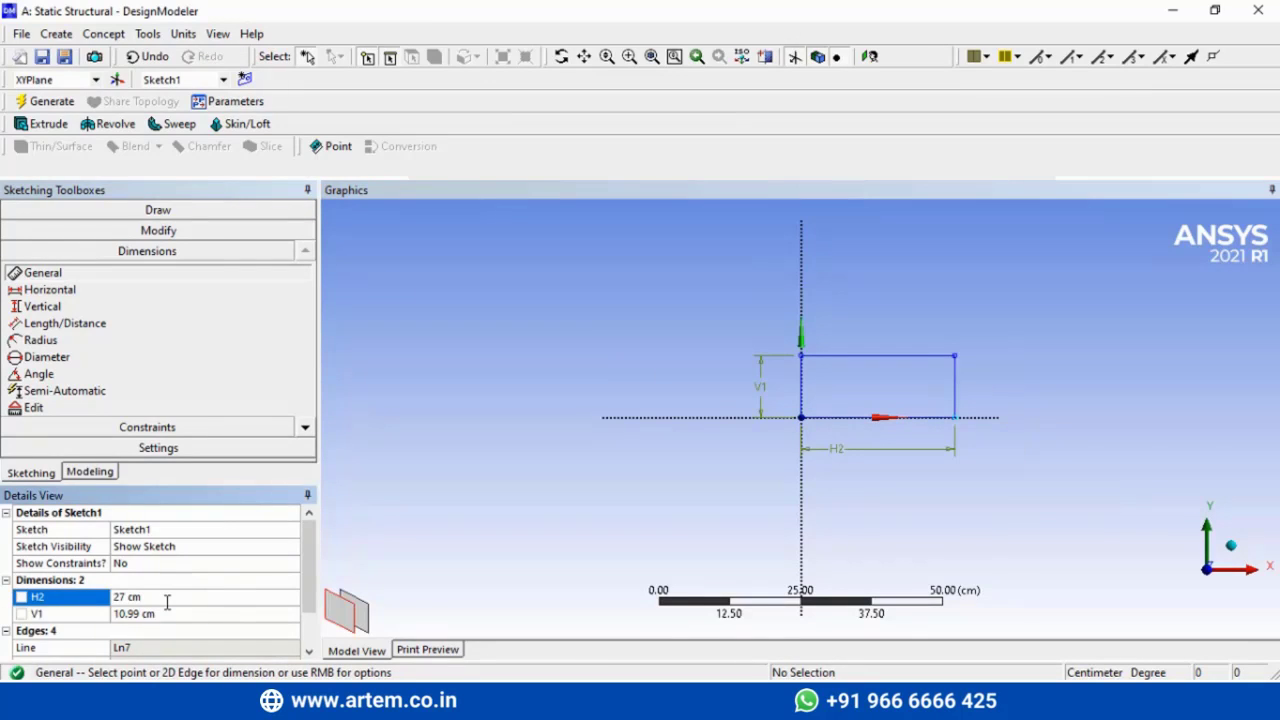
{"action": "left_click", "coordinate": [175, 630]}
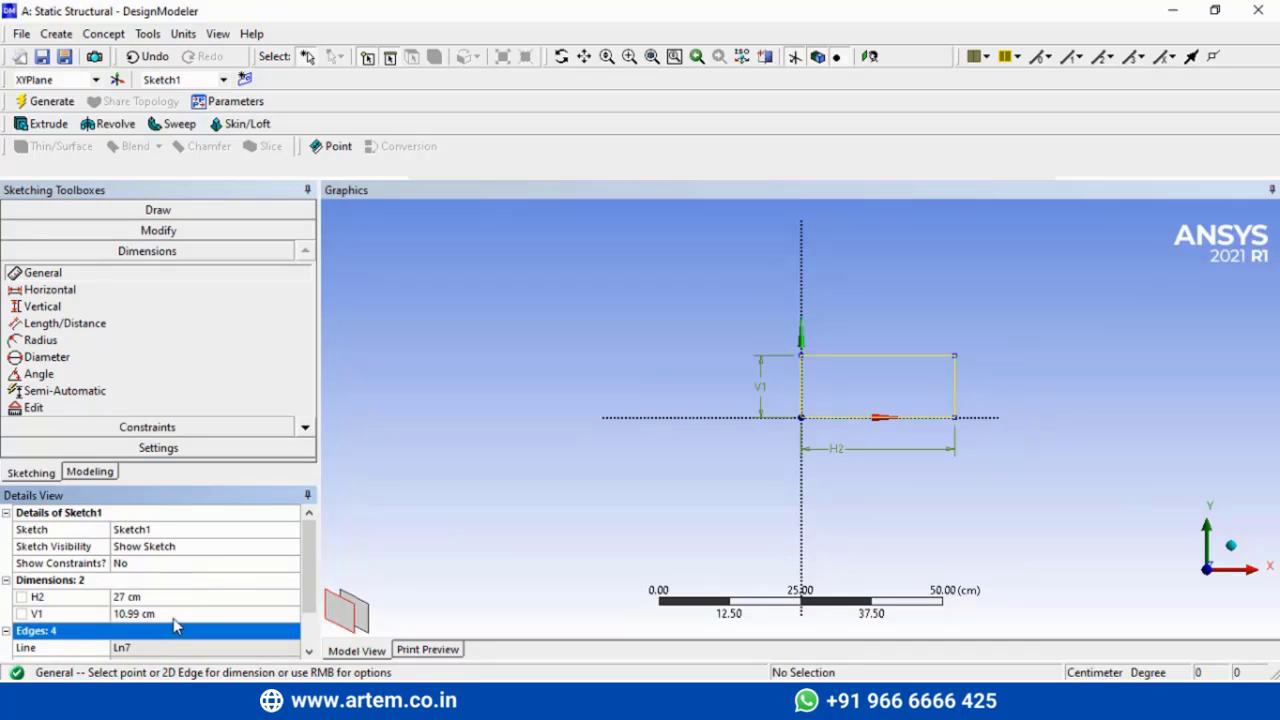
{"action": "left_click", "coordinate": [174, 615]}
{"action": "type", "text": "30"}
{"action": "key", "text": "Return"}
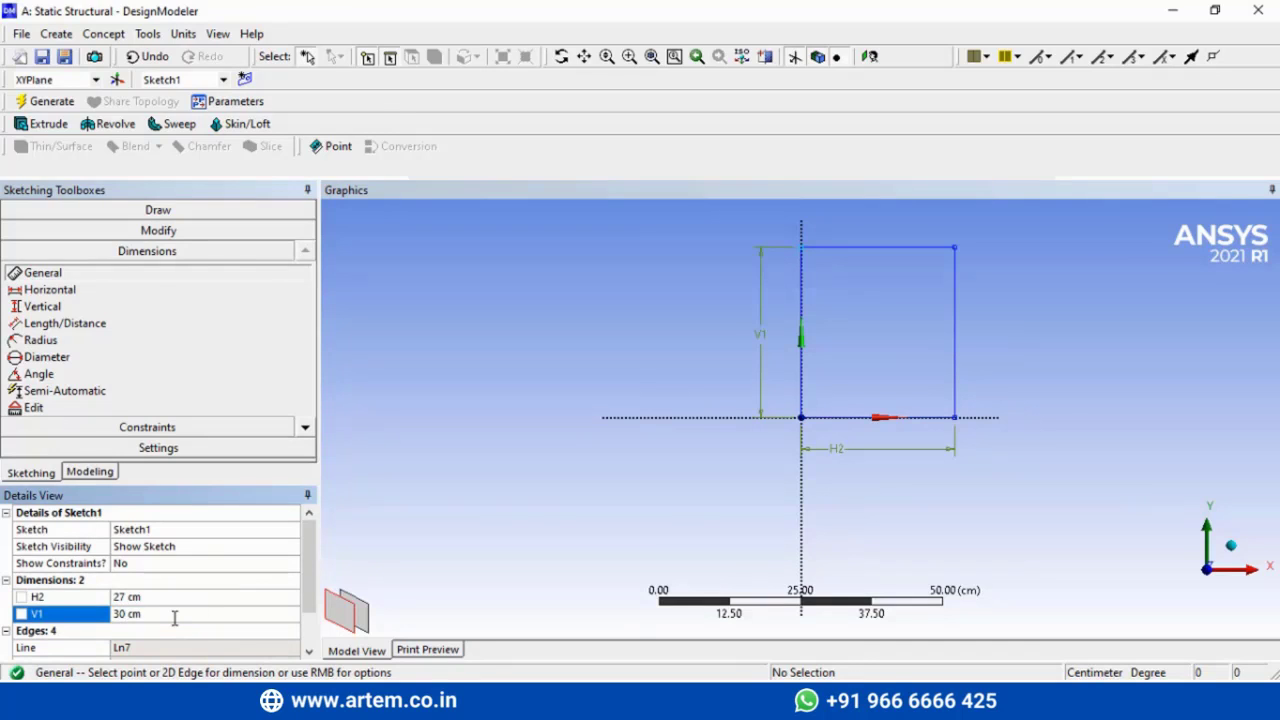
- Consult the part's reference drawing and set the rectangle's horizontal dimension to 33 cm
{"action": "key", "text": "alt+Tab"}
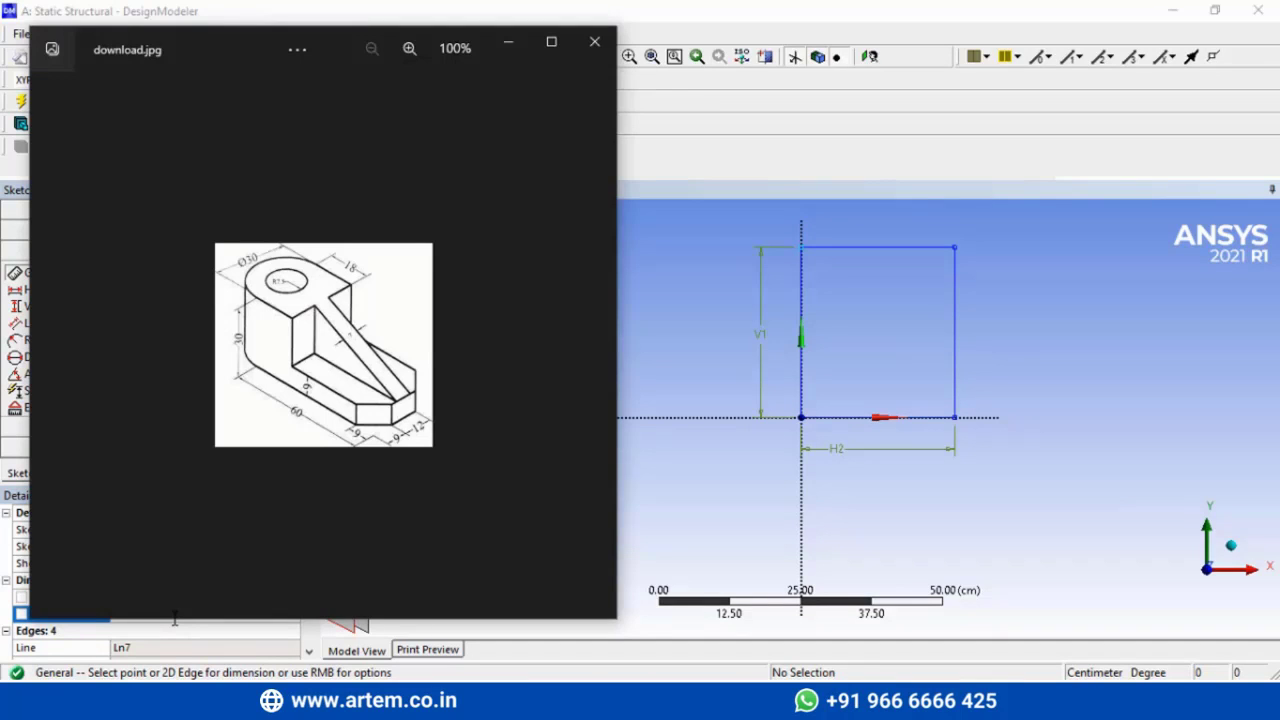
{"action": "key", "text": "alt+Tab"}
- Chamfer the rectangle's lower-right and upper-right corners with a length of 9 cm
{"action": "left_click", "coordinate": [305, 406]}
{"action": "left_click", "coordinate": [305, 406]}
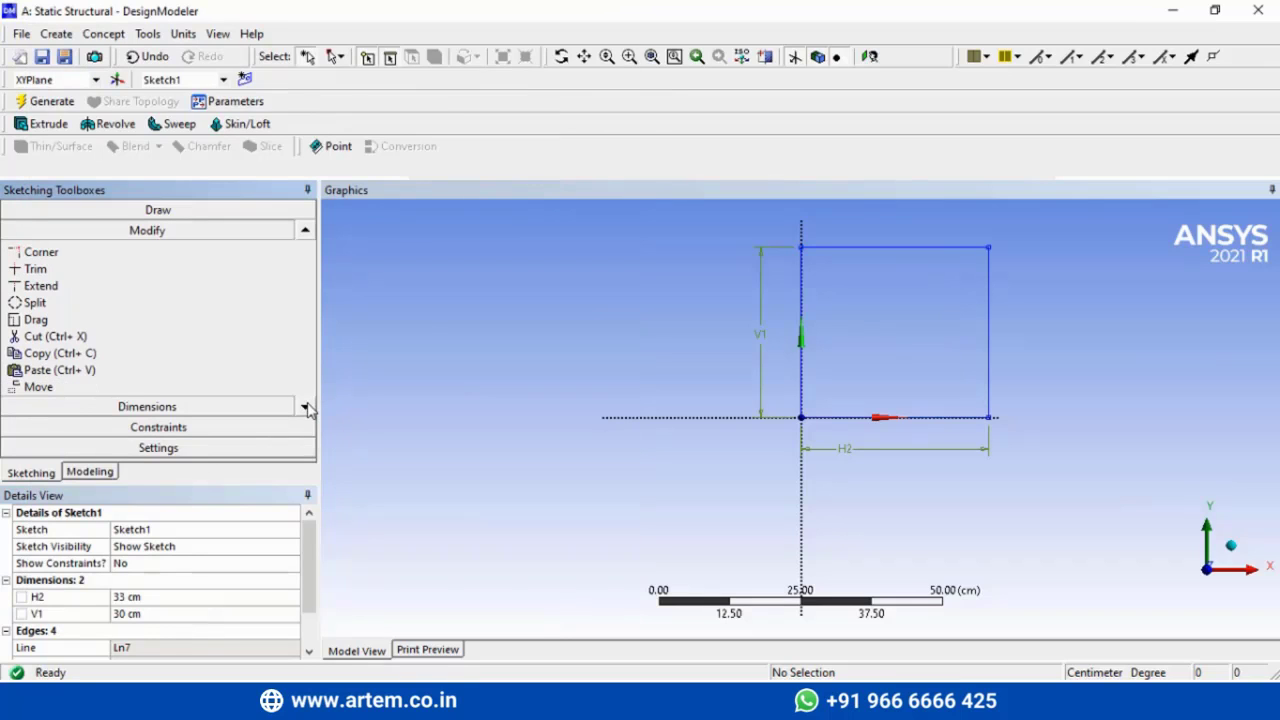
{"action": "scroll", "coordinate": [225, 352], "scroll_direction": "up", "scroll_amount": 2}
{"action": "left_click", "coordinate": [150, 269]}
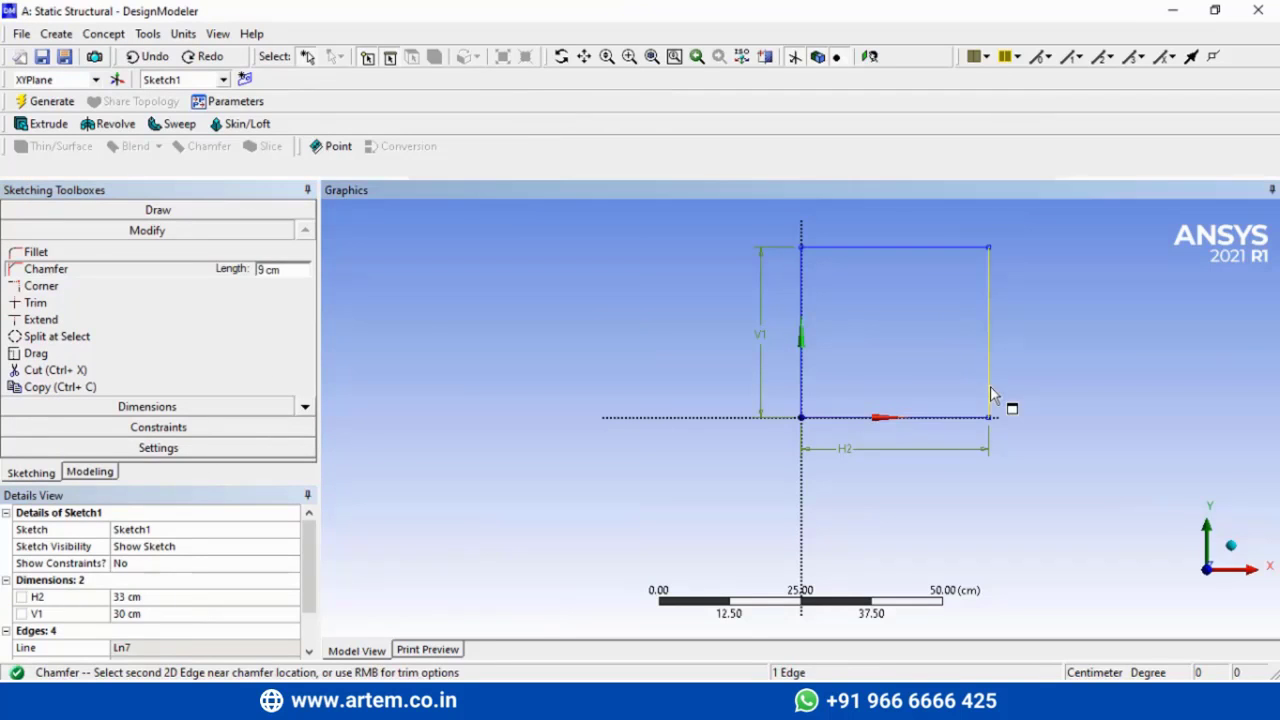
{"action": "left_click", "coordinate": [963, 424]}
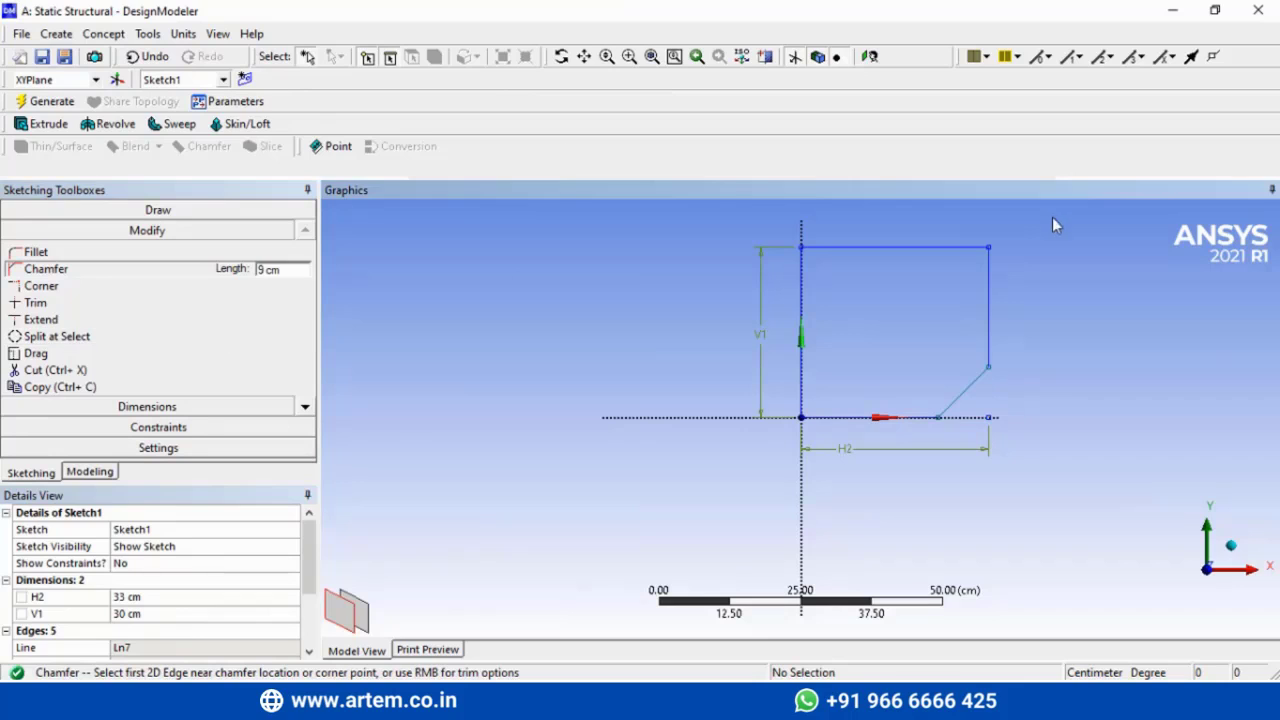
{"action": "left_click", "coordinate": [919, 250]}
{"action": "left_click", "coordinate": [985, 300]}
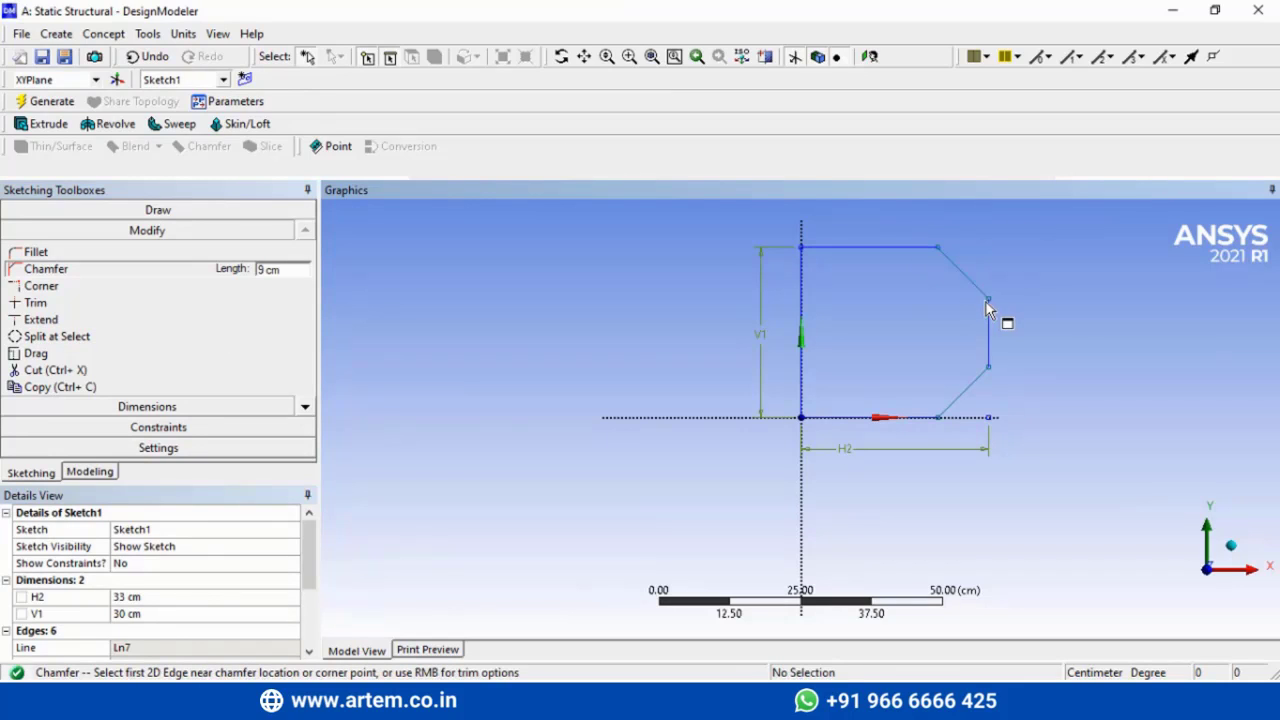
- Create a new sketch on the XYPlane, separate from the chamfered profile
{"action": "left_click", "coordinate": [89, 471]}
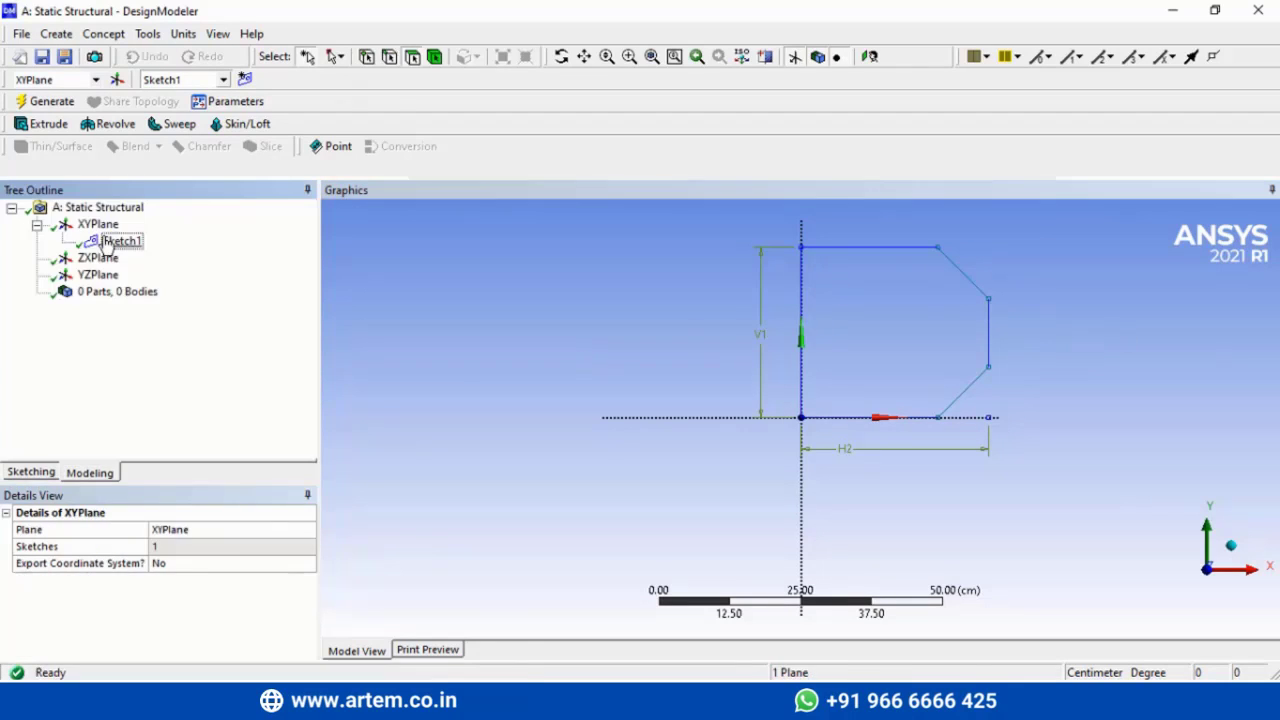
{"action": "left_click", "coordinate": [110, 241]}
{"action": "left_click", "coordinate": [97, 224]}
{"action": "left_click", "coordinate": [245, 79]}
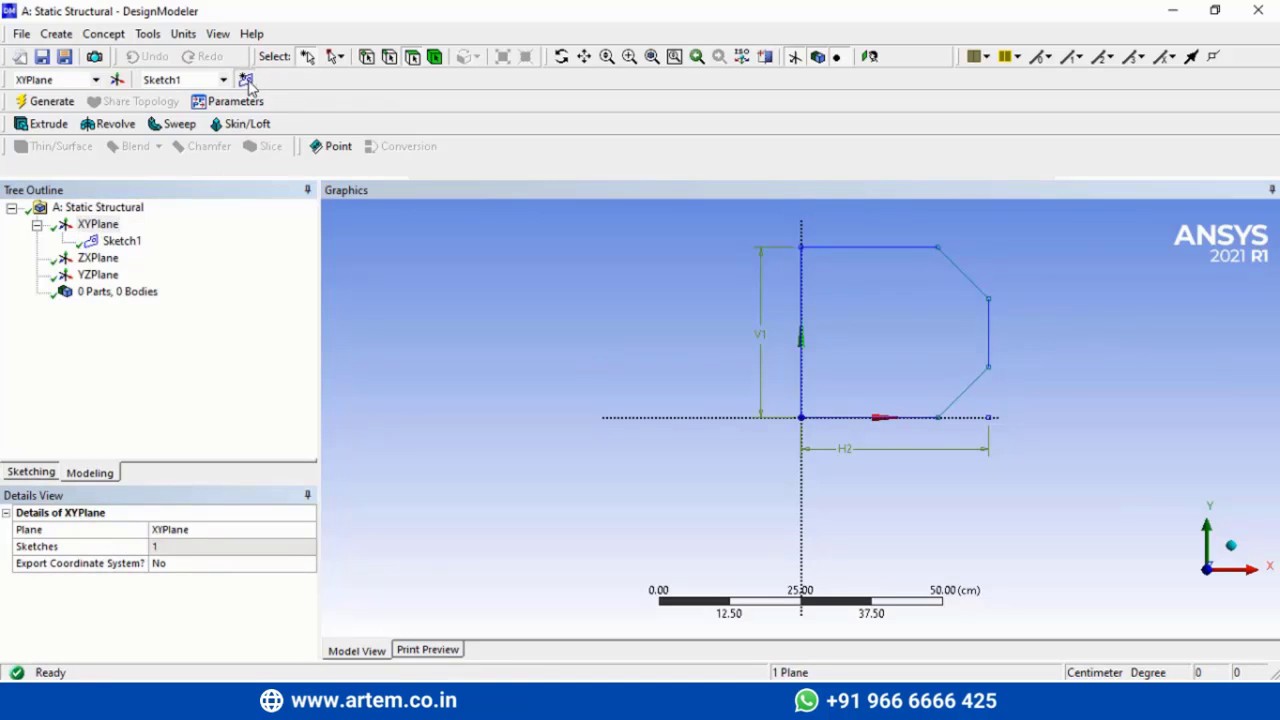
- Draw a rectangle about 30 cm wide from the origin in the negative X direction, matching the chamfered profile's height
{"action": "left_click", "coordinate": [40, 472]}
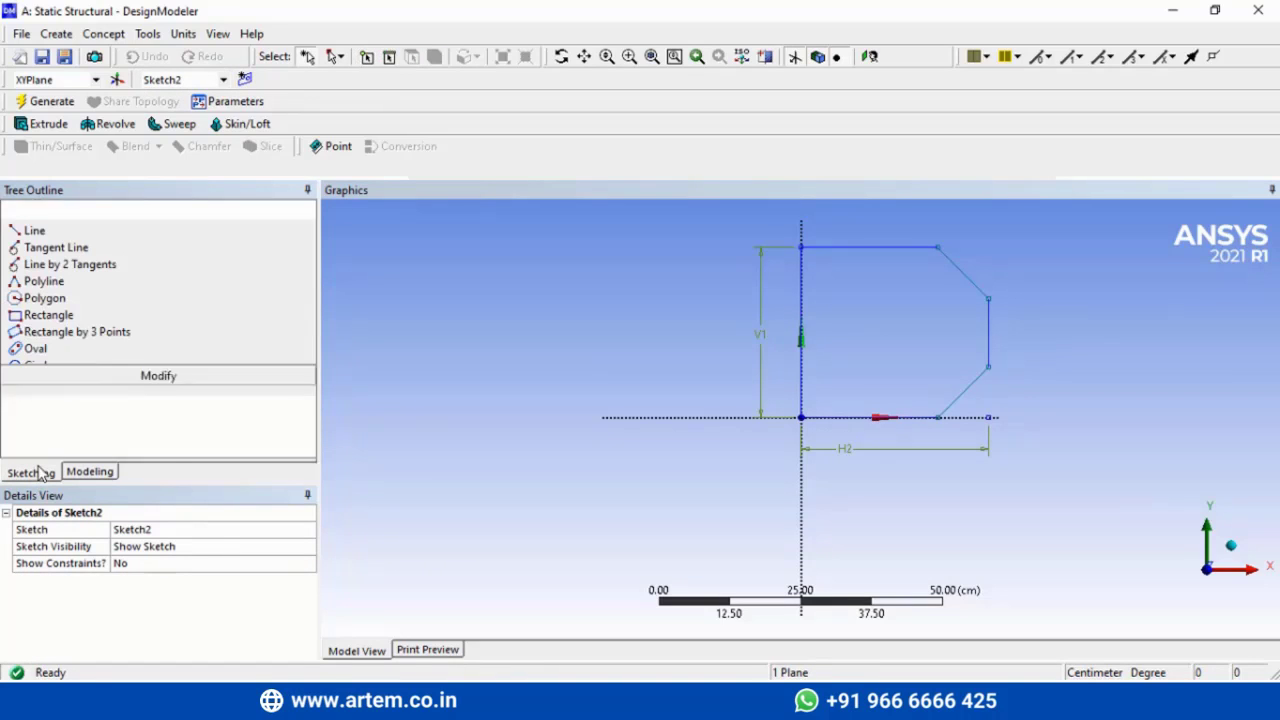
{"action": "left_click", "coordinate": [50, 316]}
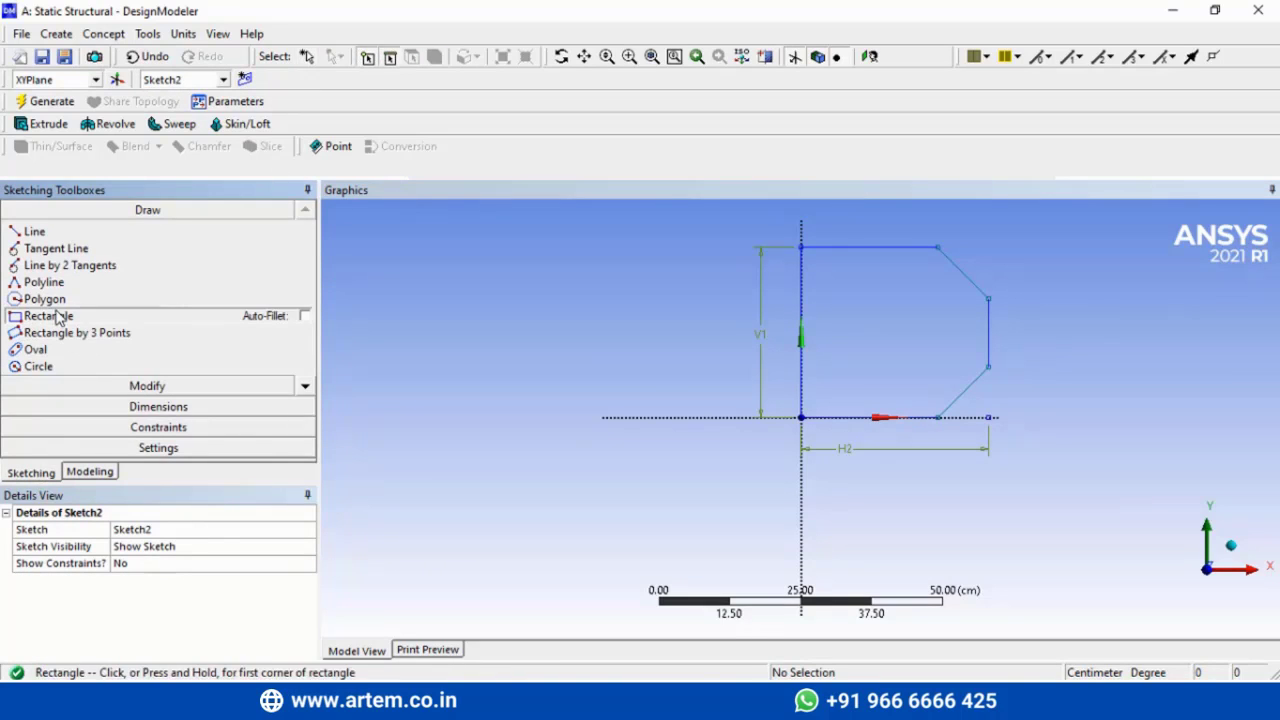
{"action": "left_click", "coordinate": [801, 417]}
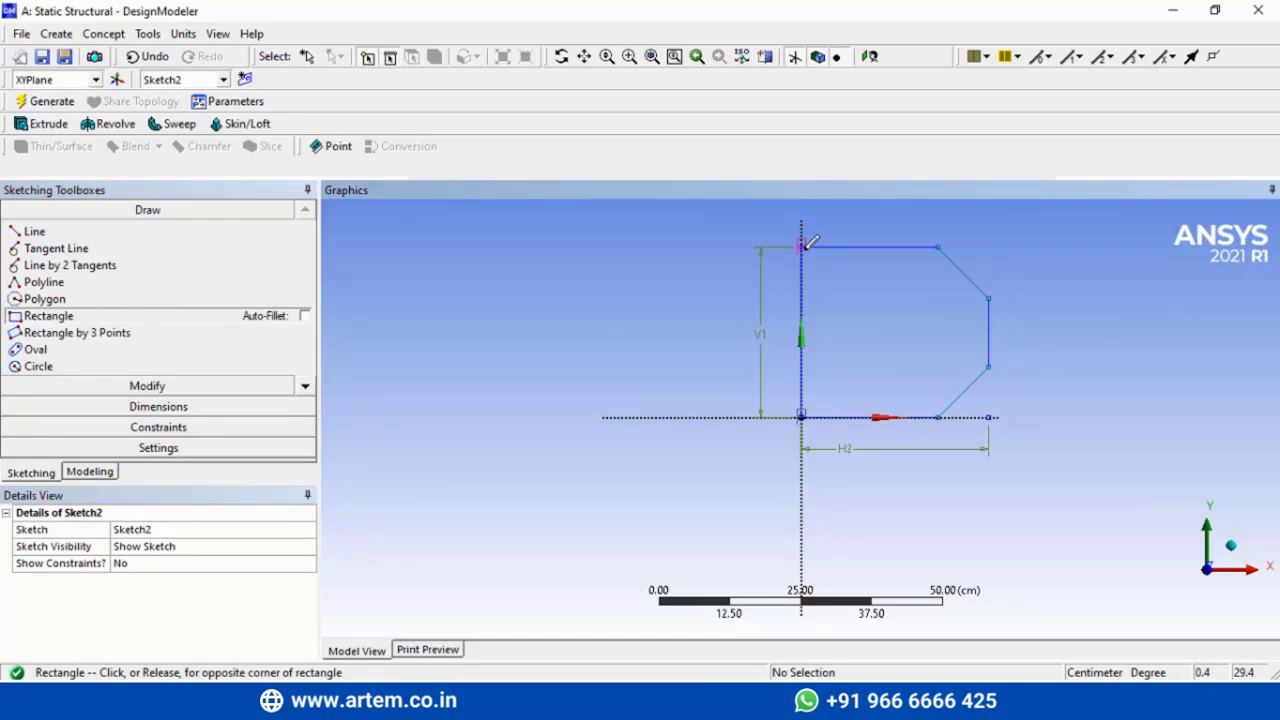
{"action": "left_click", "coordinate": [633, 245]}
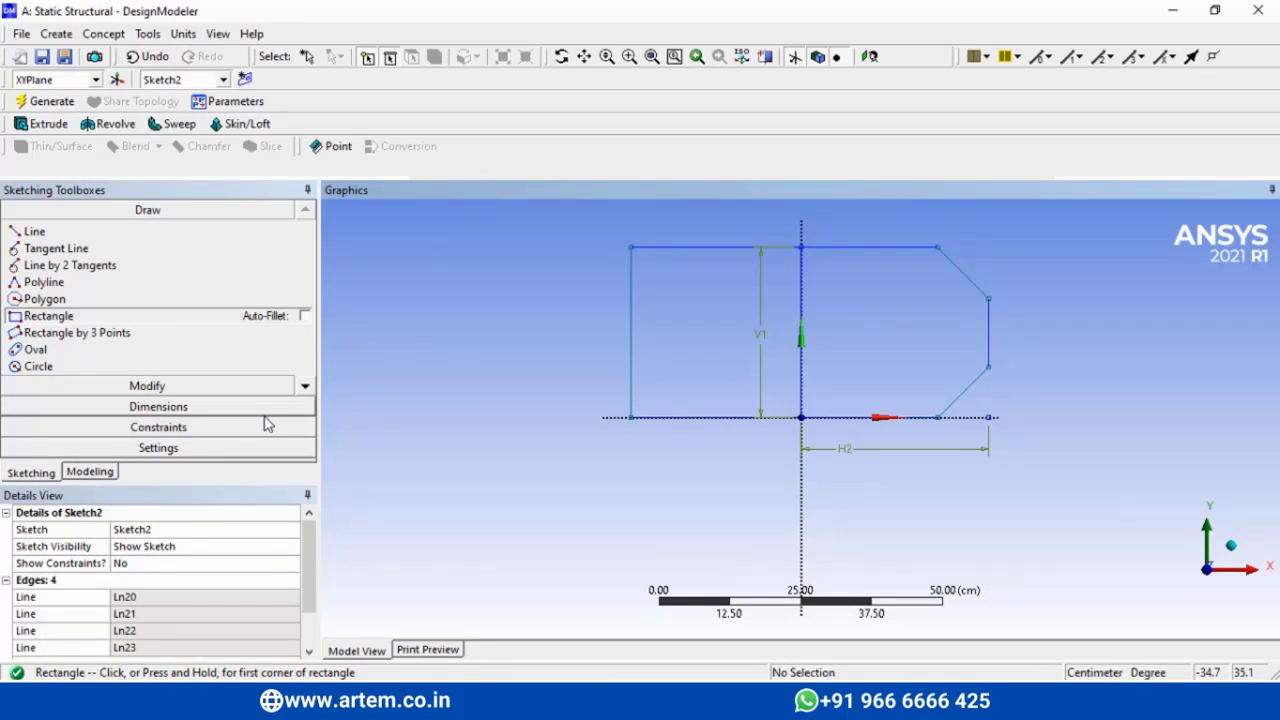
- Split the new rectangle's lower edge and dimension the segment adjoining the origin to 18 cm
{"action": "left_click", "coordinate": [147, 385]}
{"action": "left_click", "coordinate": [56, 336]}
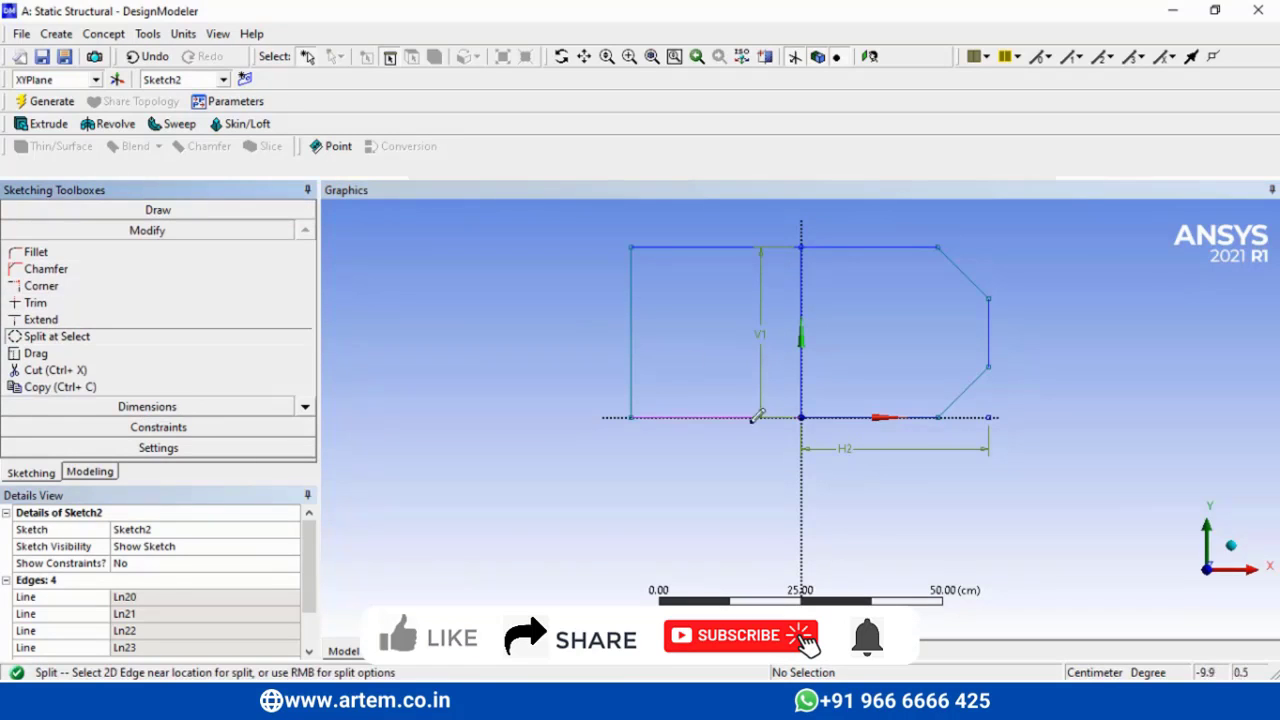
{"action": "left_click", "coordinate": [704, 417]}
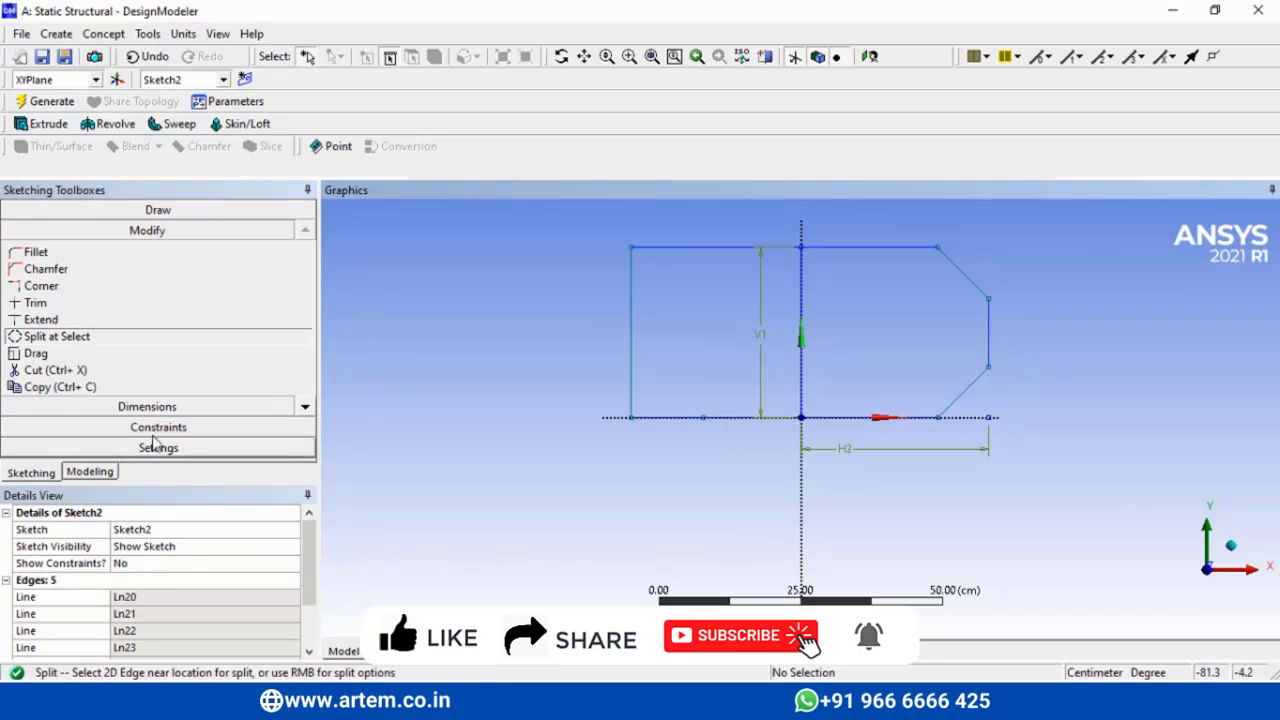
{"action": "left_click", "coordinate": [135, 407]}
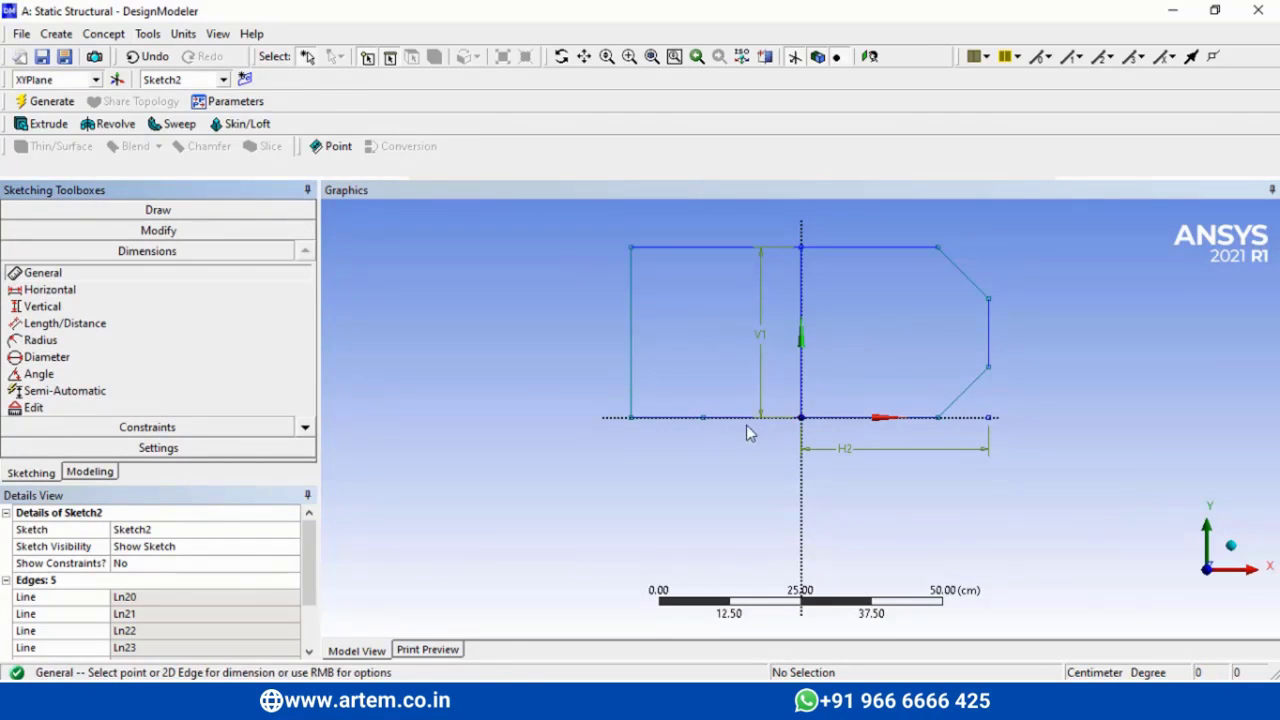
{"action": "left_click", "coordinate": [748, 418]}
{"action": "left_click", "coordinate": [750, 488]}
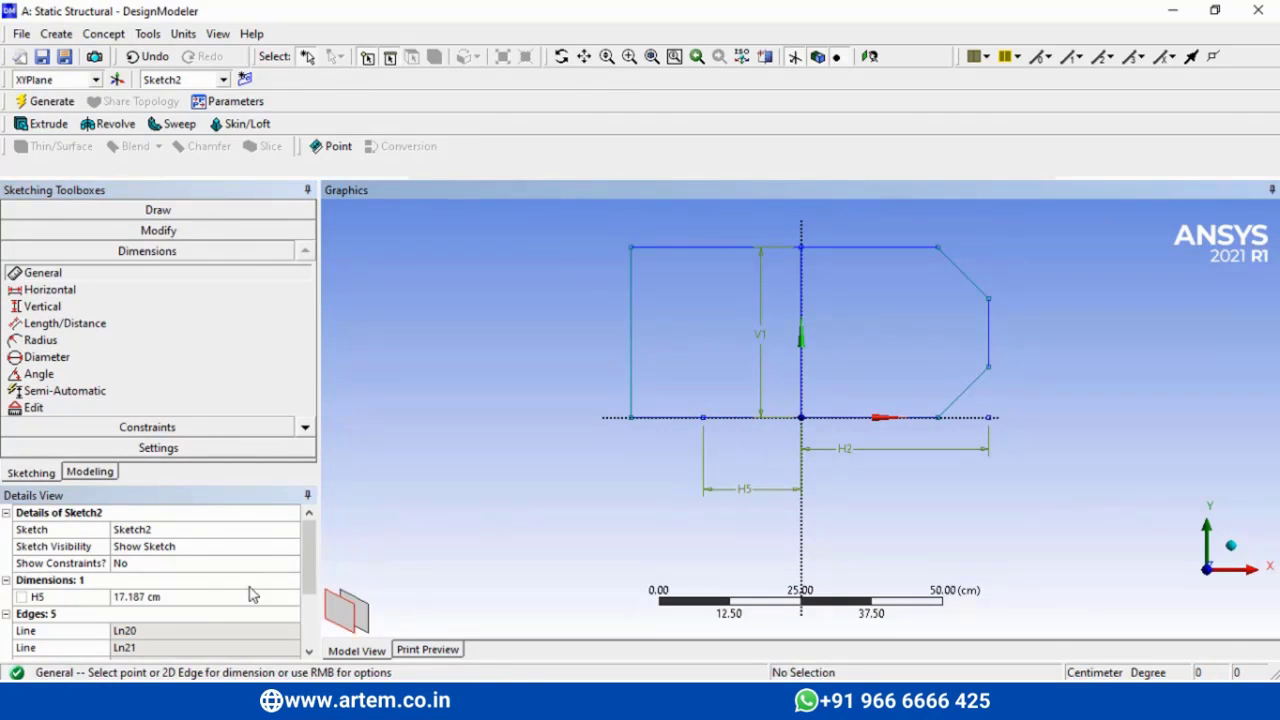
{"action": "left_click", "coordinate": [184, 599]}
{"action": "type", "text": "18"}
{"action": "key", "text": "Return"}
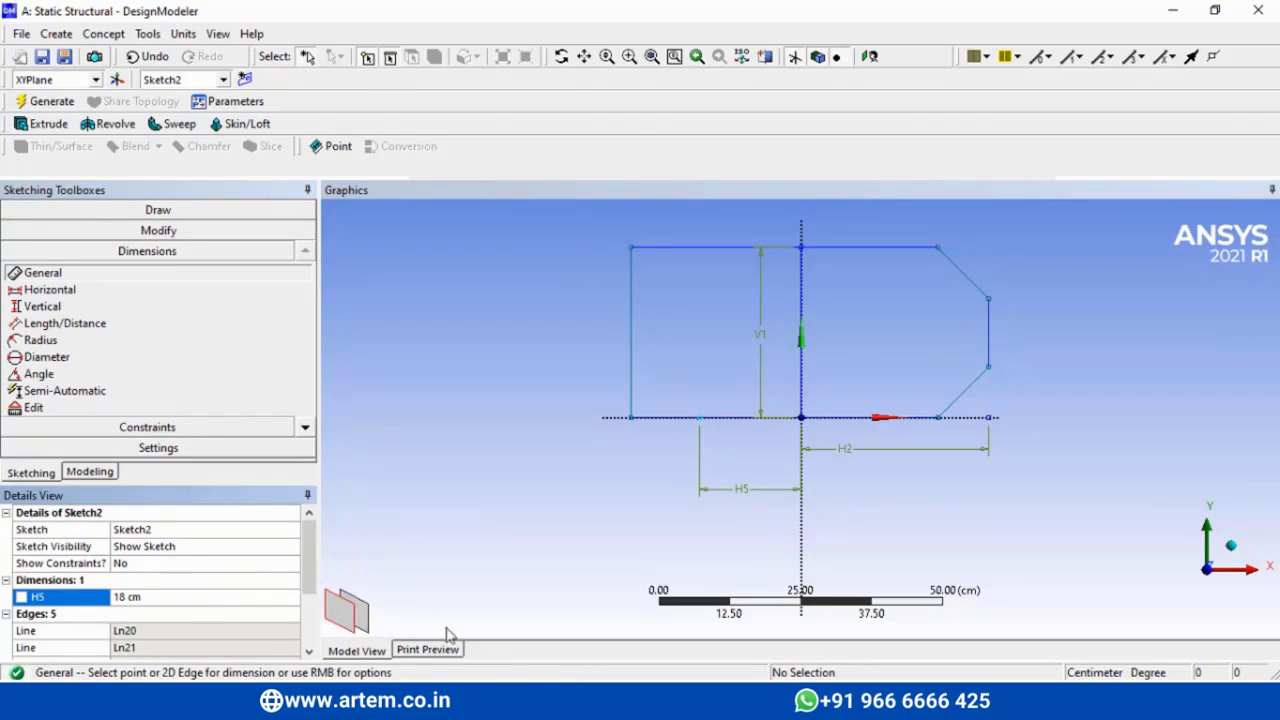
- Draw a vertical line upward from the lower edge's split point and trim the part above the rectangle's upper edge
{"action": "left_click", "coordinate": [440, 703]}
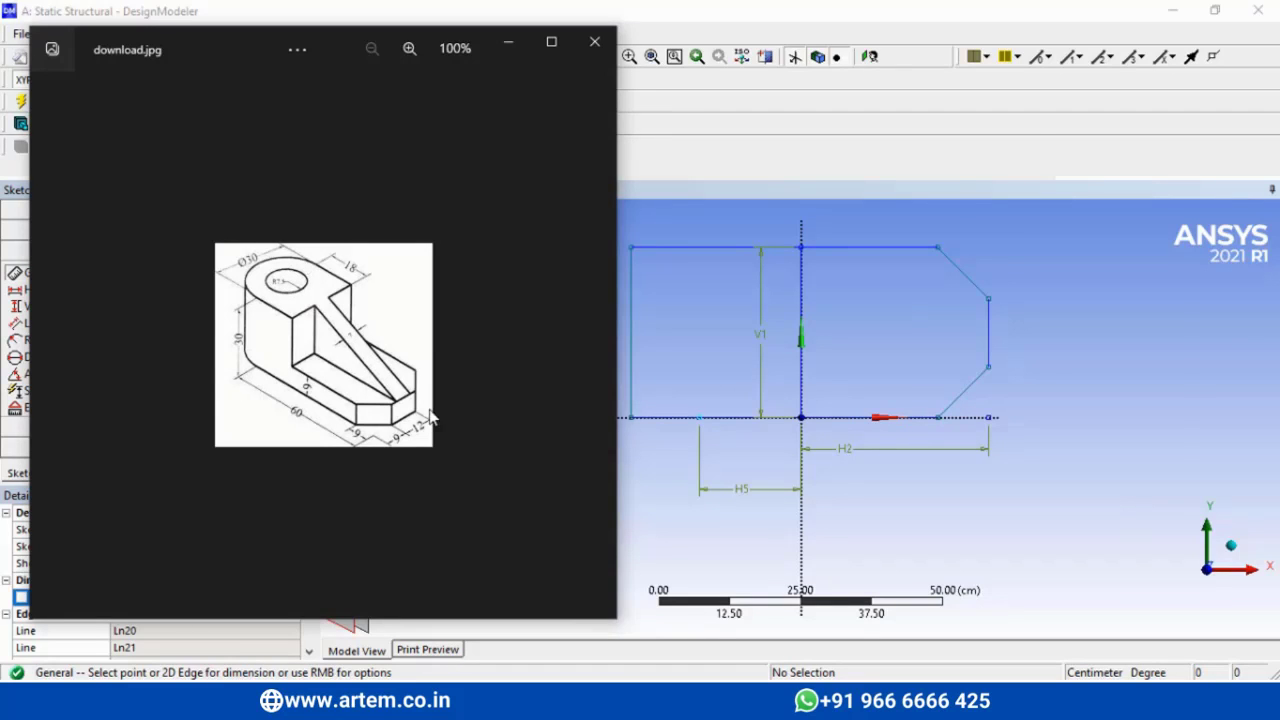
{"action": "key", "text": "alt+Tab"}
{"action": "left_click", "coordinate": [147, 210]}
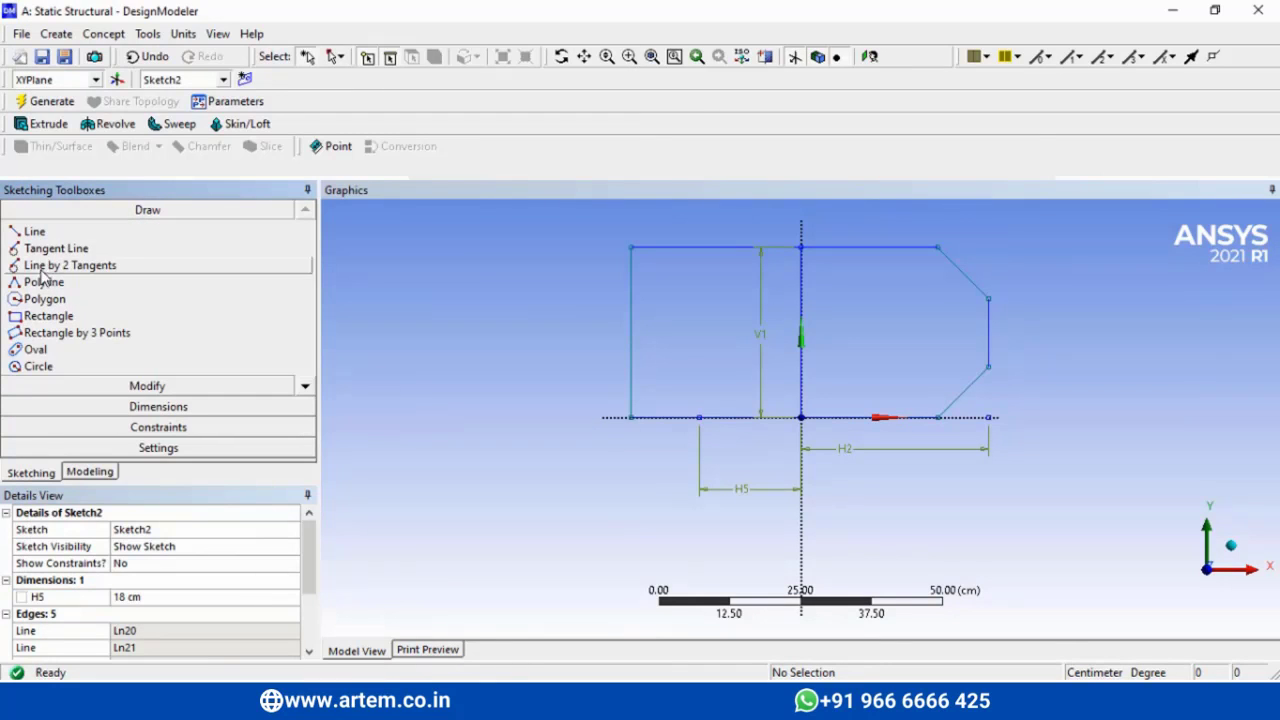
{"action": "left_click", "coordinate": [34, 231]}
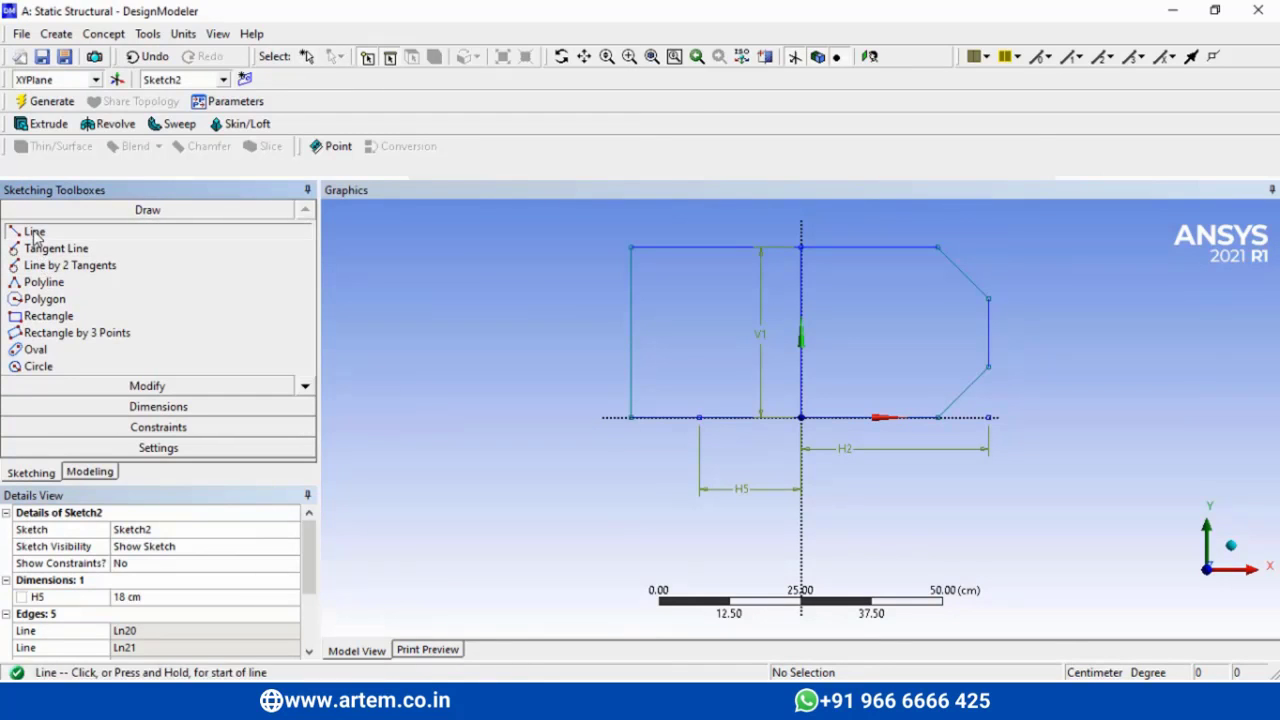
{"action": "left_click", "coordinate": [699, 416]}
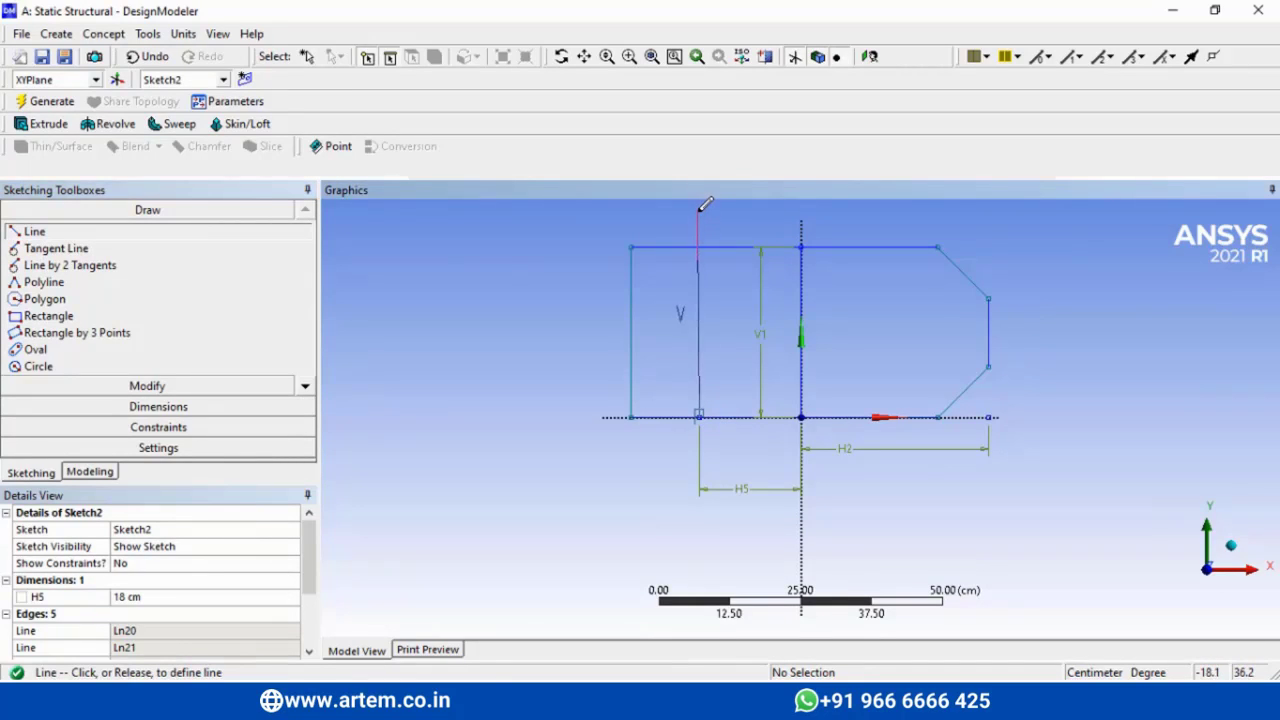
{"action": "left_click", "coordinate": [699, 212]}
{"action": "left_click", "coordinate": [189, 388]}
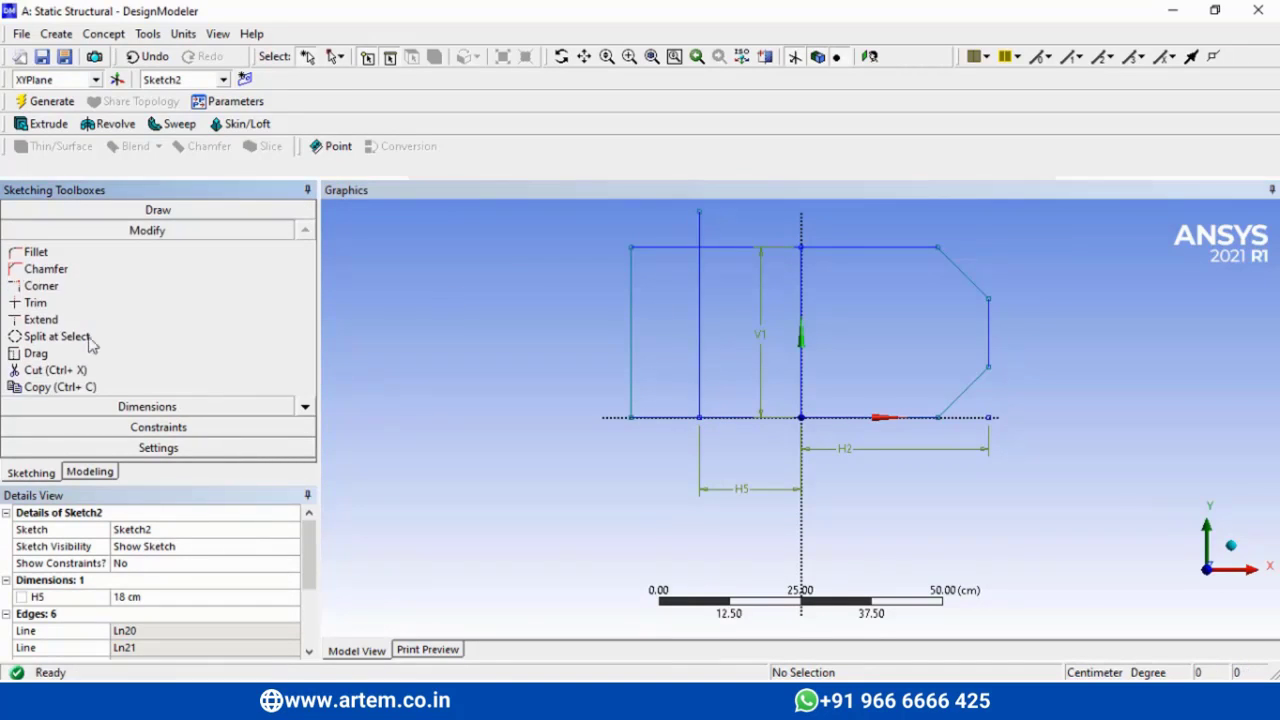
{"action": "left_click", "coordinate": [36, 302]}
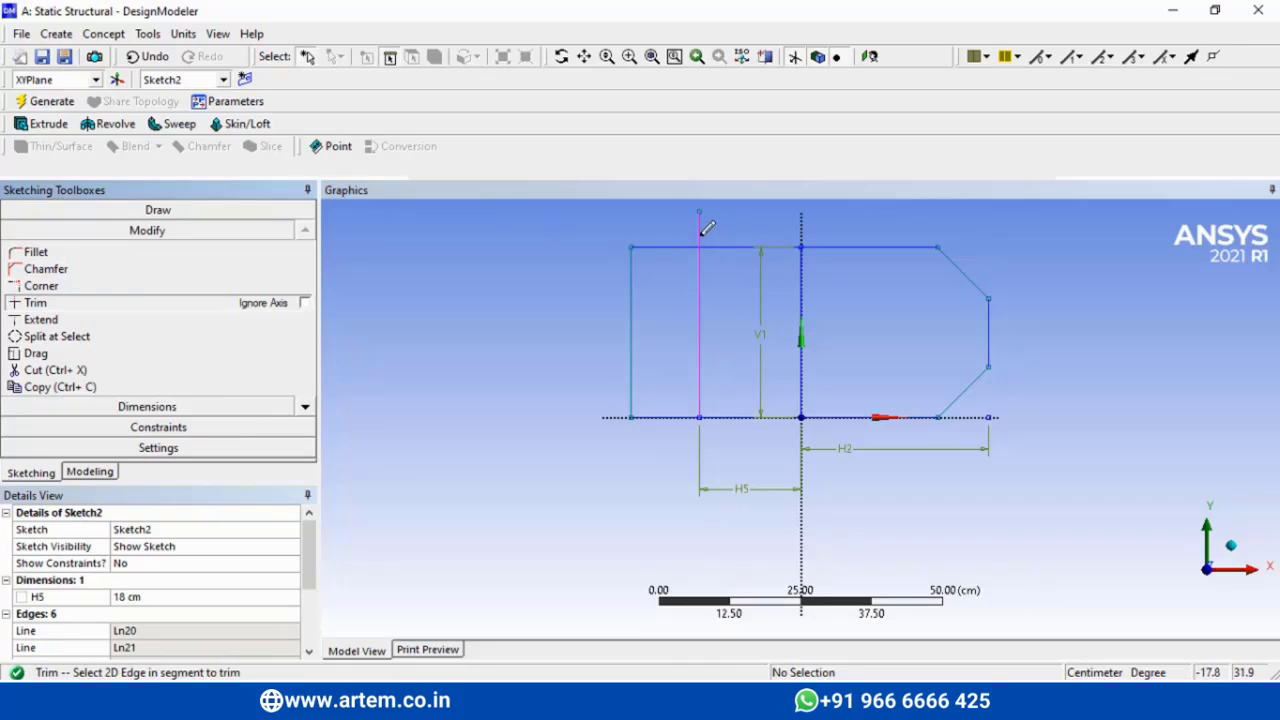
{"action": "left_click", "coordinate": [700, 228]}
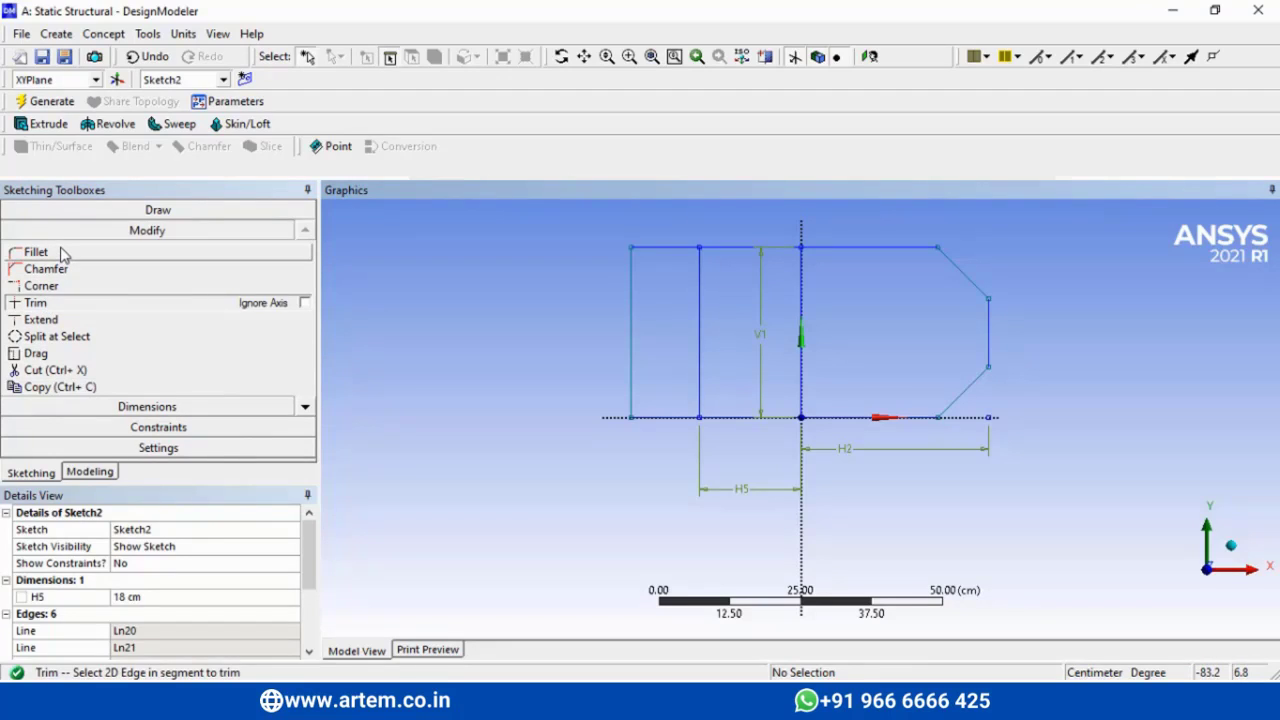
- Split the vertical line near its middle and dimension its lower segment to 15 cm
{"action": "left_click", "coordinate": [56, 336]}
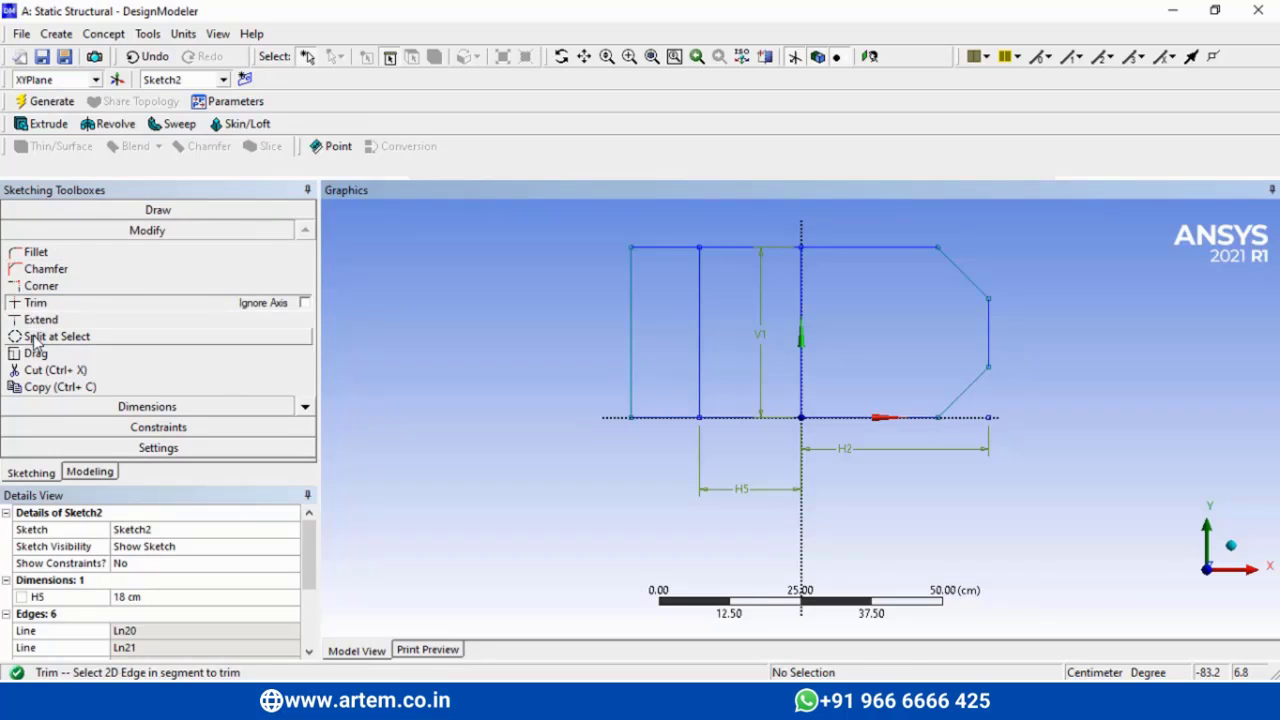
{"action": "left_click", "coordinate": [699, 332]}
{"action": "left_click", "coordinate": [205, 407]}
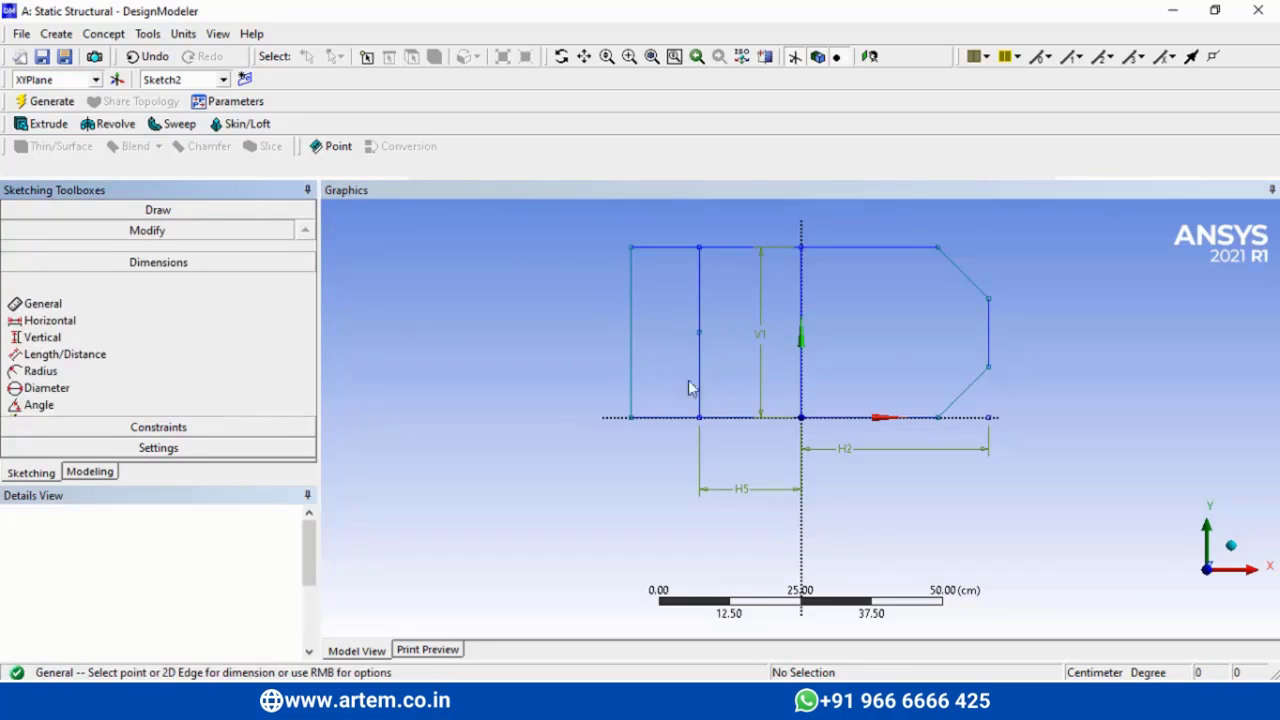
{"action": "left_click", "coordinate": [699, 388]}
{"action": "left_click", "coordinate": [540, 374]}
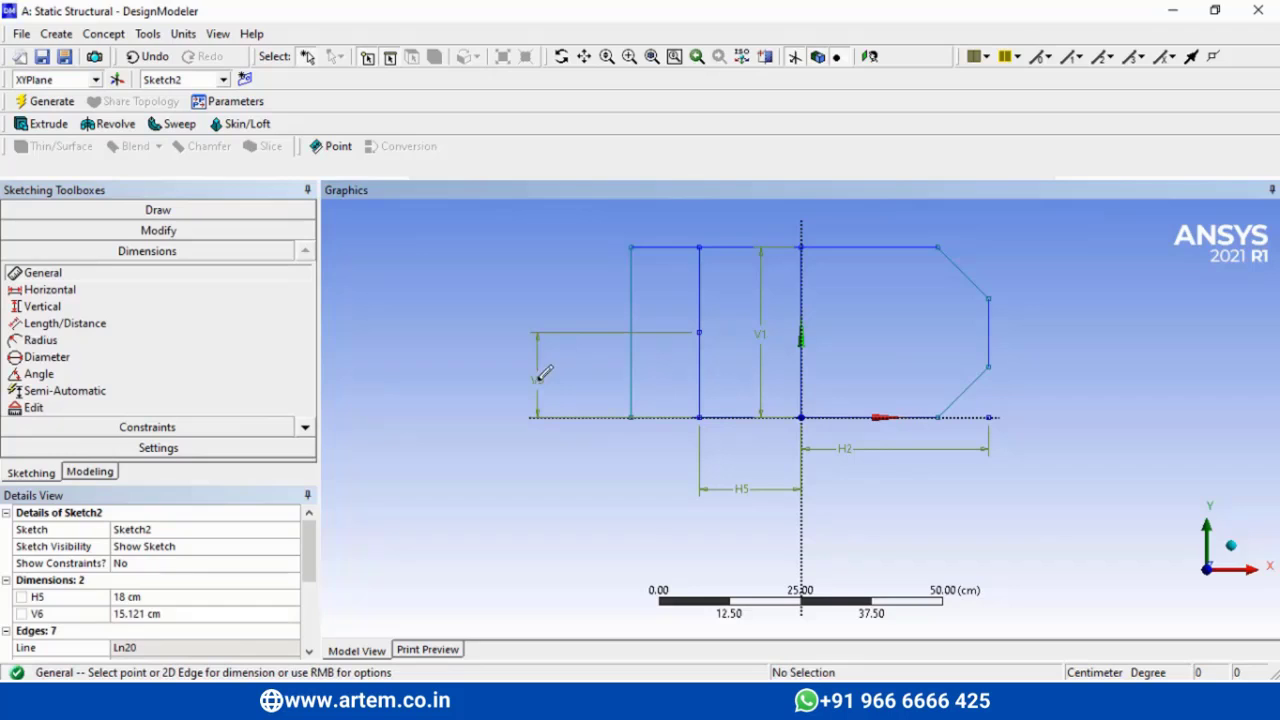
{"action": "left_click", "coordinate": [178, 614]}
{"action": "type", "text": "15"}
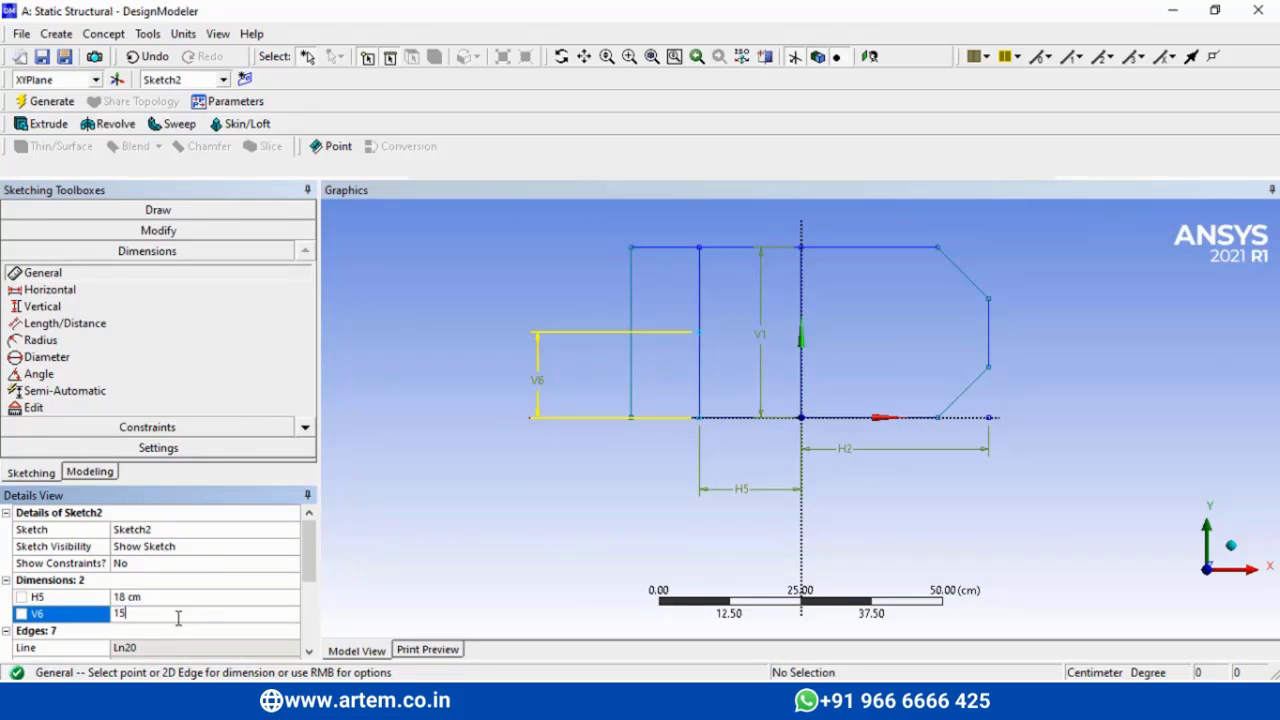
{"action": "key", "text": "Return"}
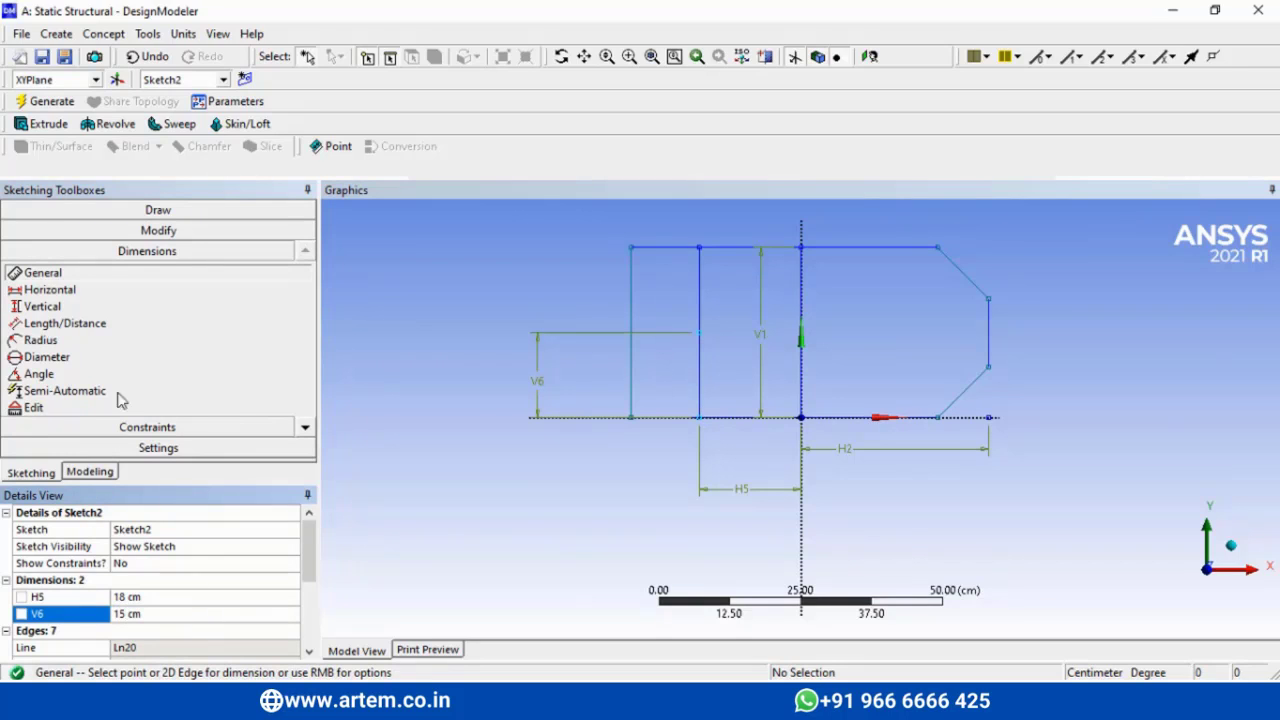
- Draw a circle centred on the vertical line's split point with its radius reaching the rectangle's upper edge
{"action": "left_click", "coordinate": [150, 210]}
{"action": "left_click", "coordinate": [40, 367]}
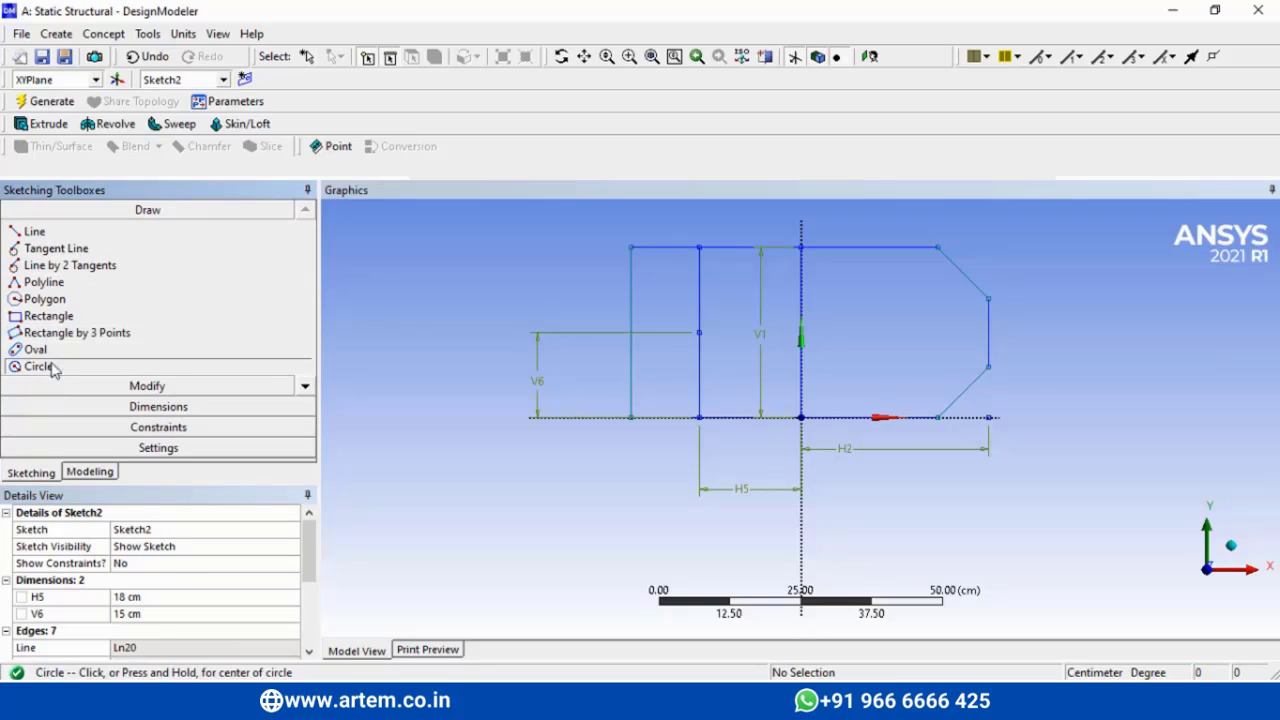
{"action": "left_click", "coordinate": [699, 332]}
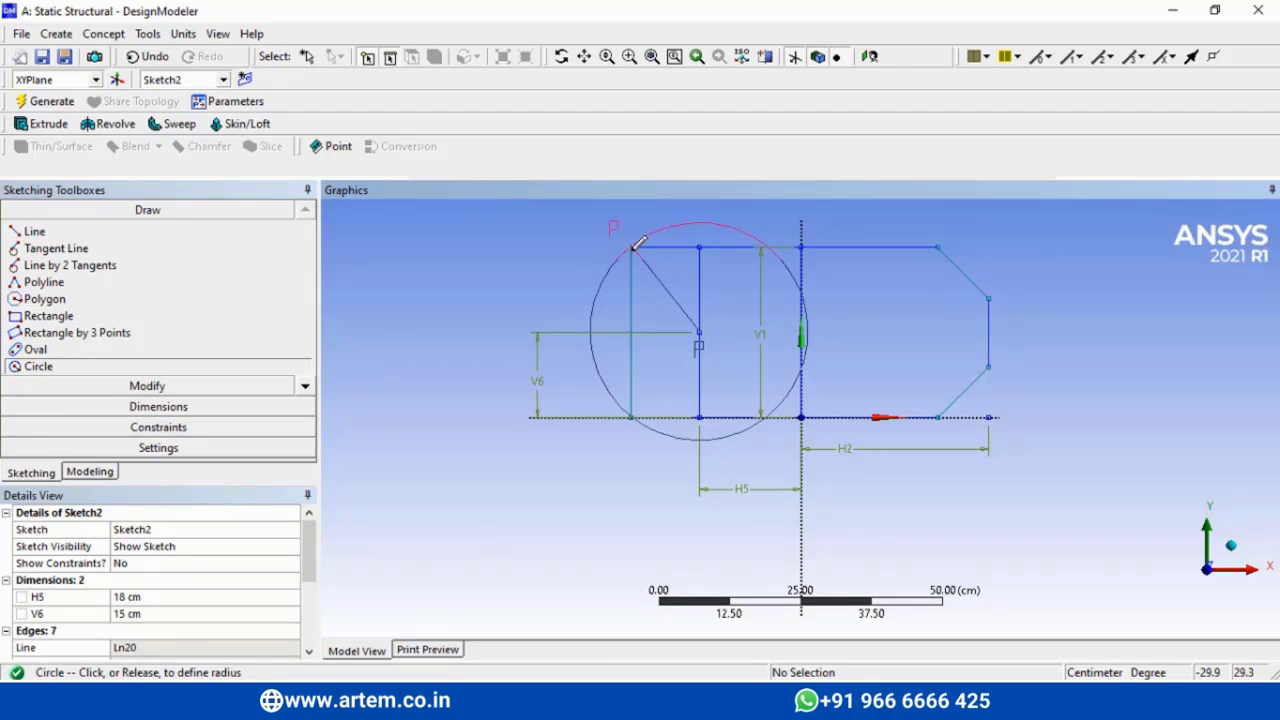
{"action": "left_click", "coordinate": [700, 246]}
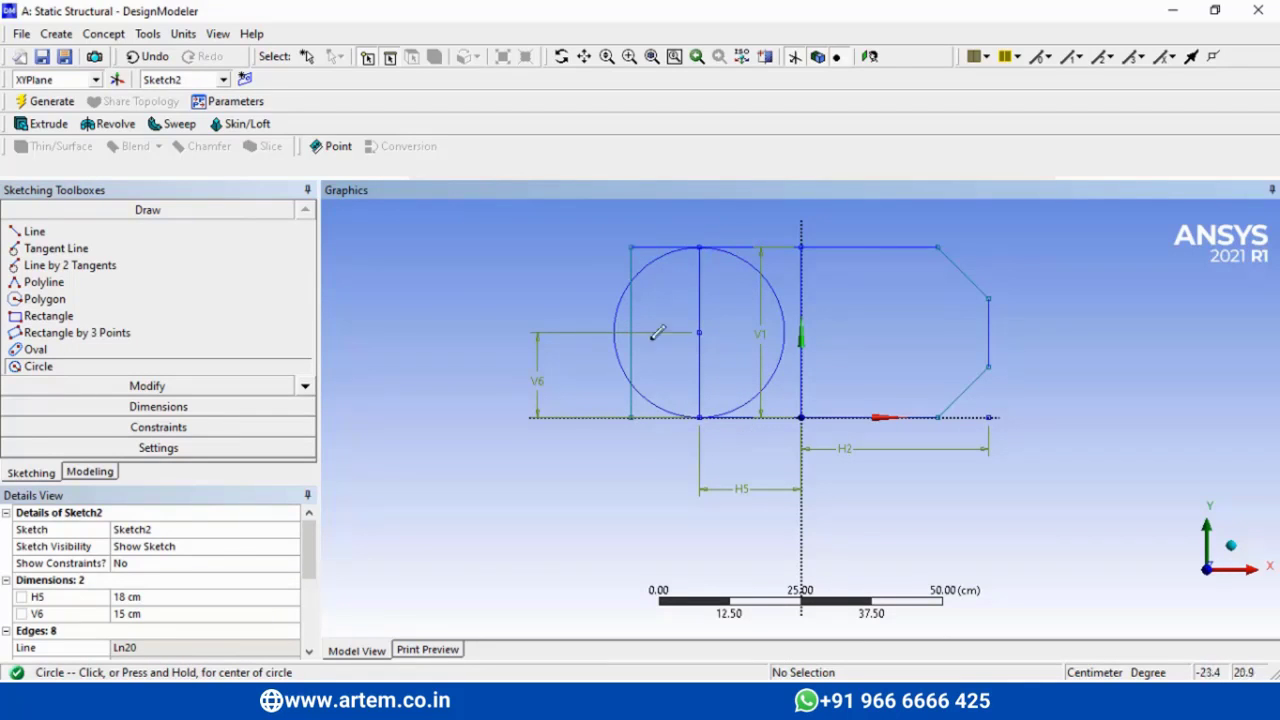
- Draw a smaller circle about 14.7 cm in diameter, concentric with the large circle at the vertical line's split point
{"action": "left_click", "coordinate": [699, 332]}
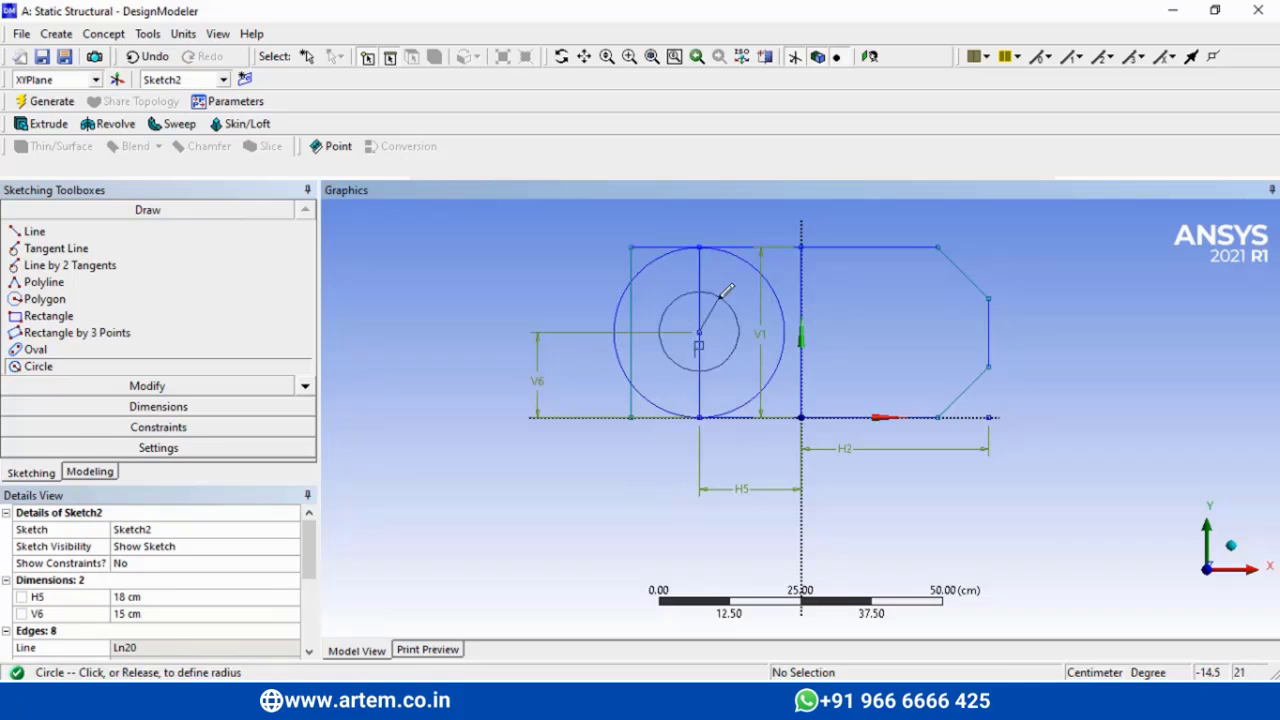
{"action": "left_click", "coordinate": [728, 305]}
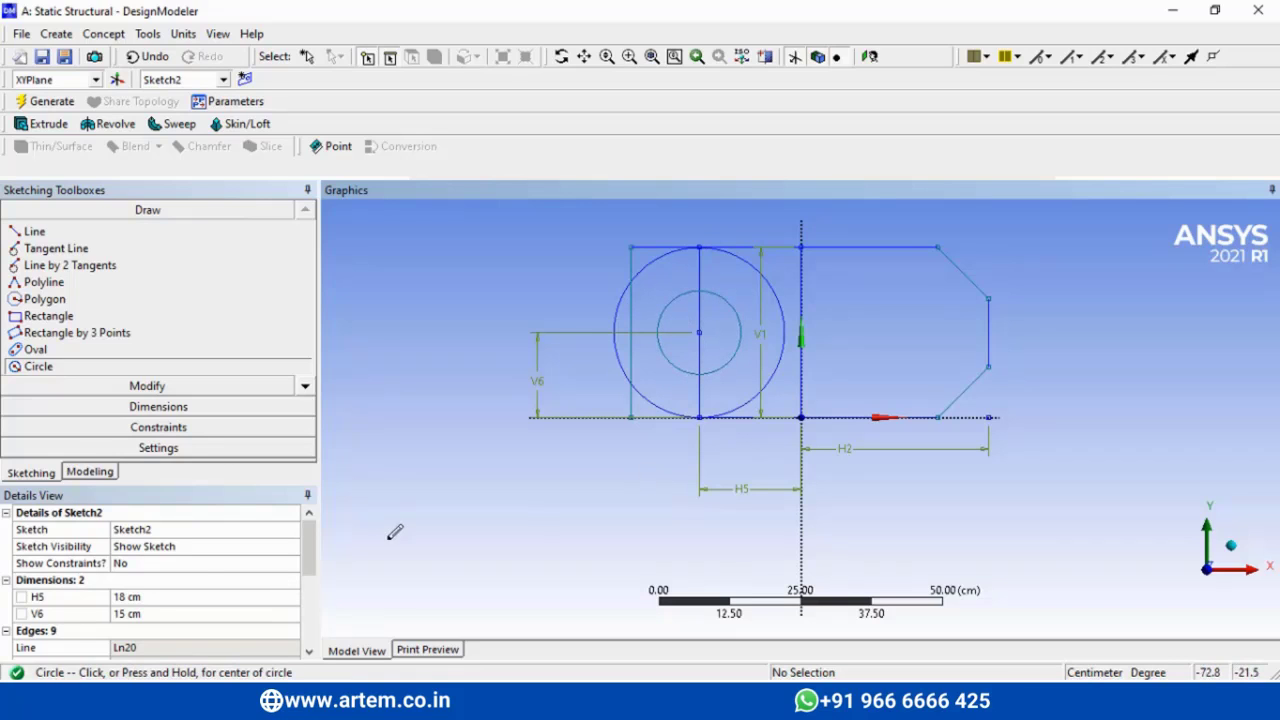
- Try to add a dimension to the large outer circle and undo it
{"action": "left_click", "coordinate": [163, 408]}
{"action": "left_click", "coordinate": [763, 277]}
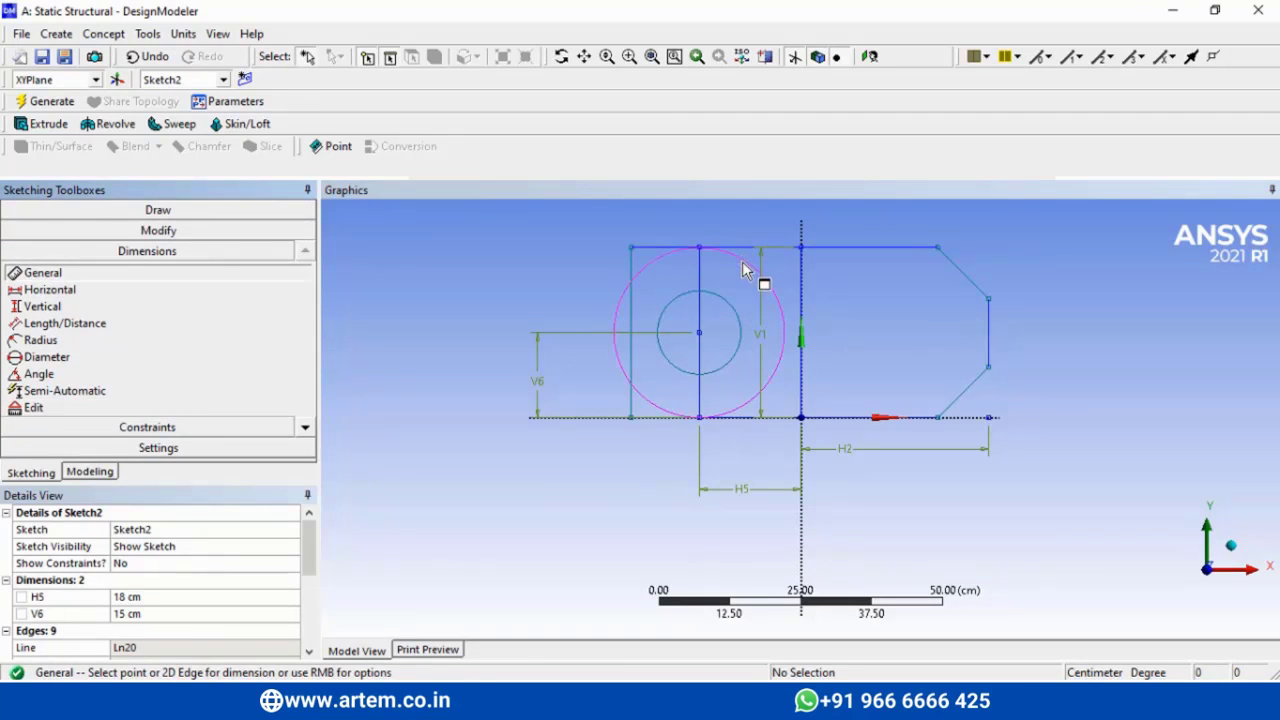
{"action": "left_click", "coordinate": [685, 268]}
{"action": "left_click", "coordinate": [790, 419]}
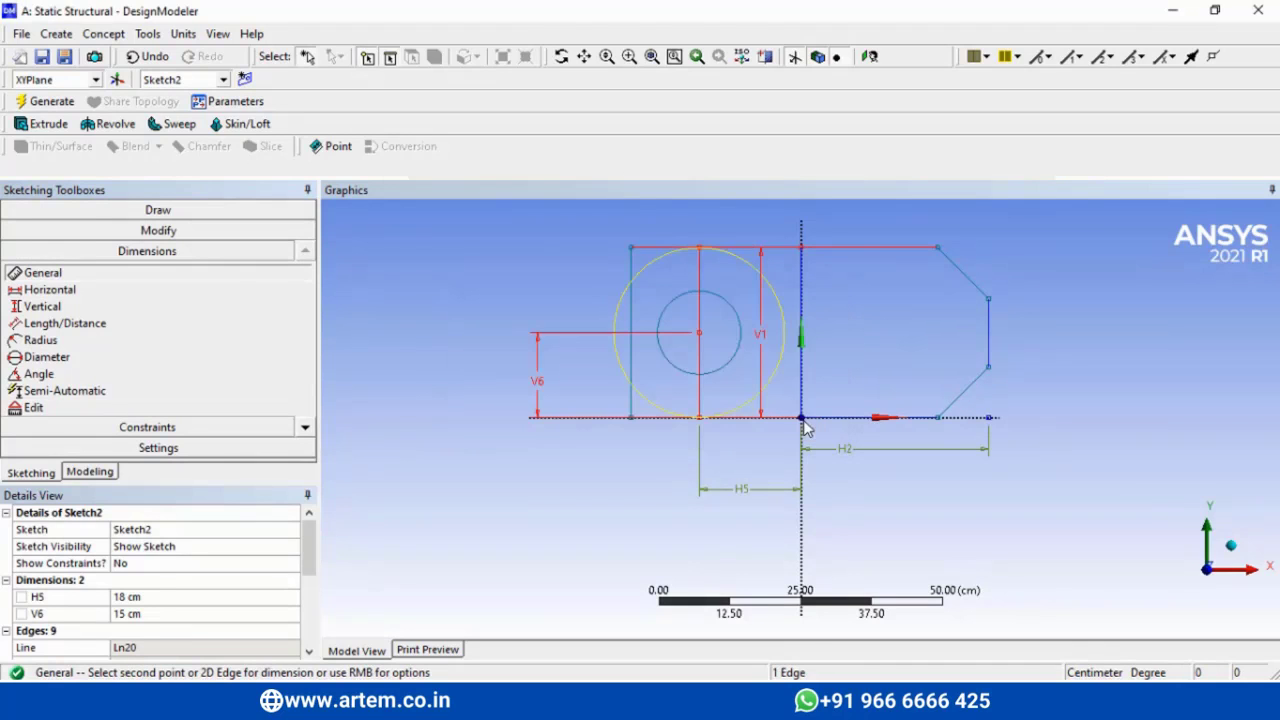
{"action": "left_click", "coordinate": [437, 281]}
{"action": "key", "text": "ctrl+z"}
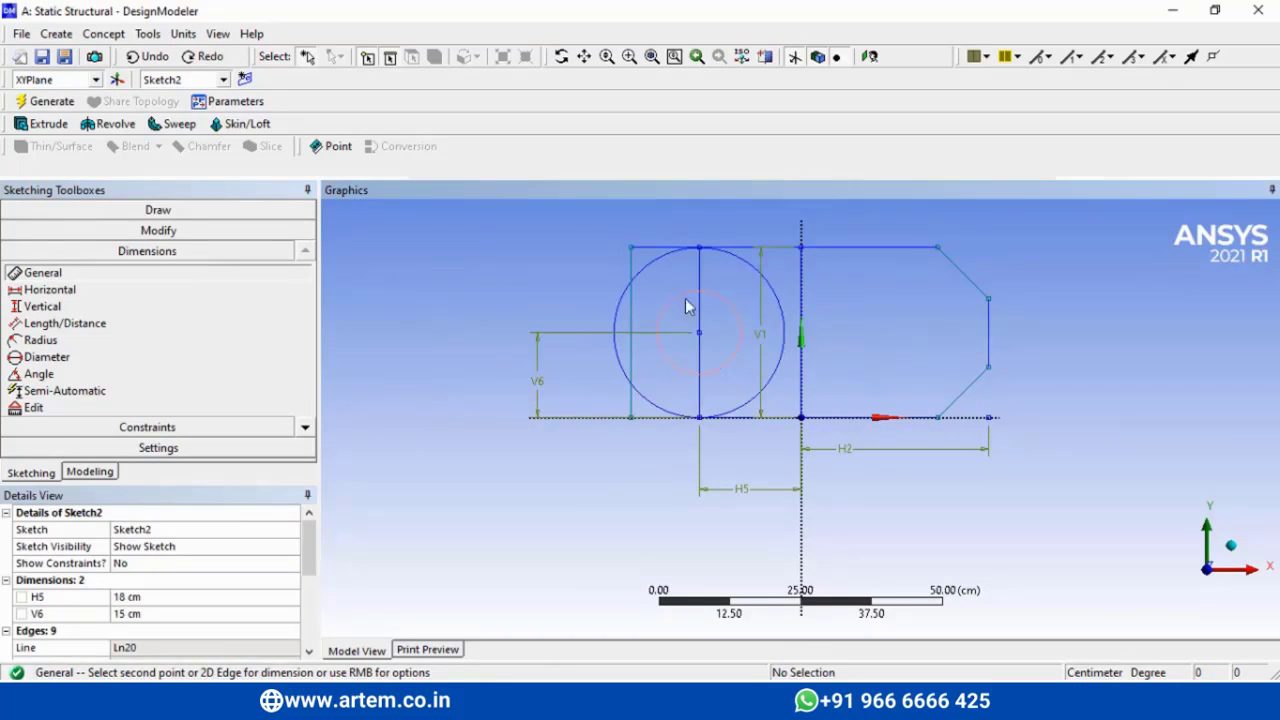
- Dimension the inner circle's diameter and set it to 14 cm
{"action": "left_click", "coordinate": [679, 297]}
{"action": "left_click", "coordinate": [585, 268]}
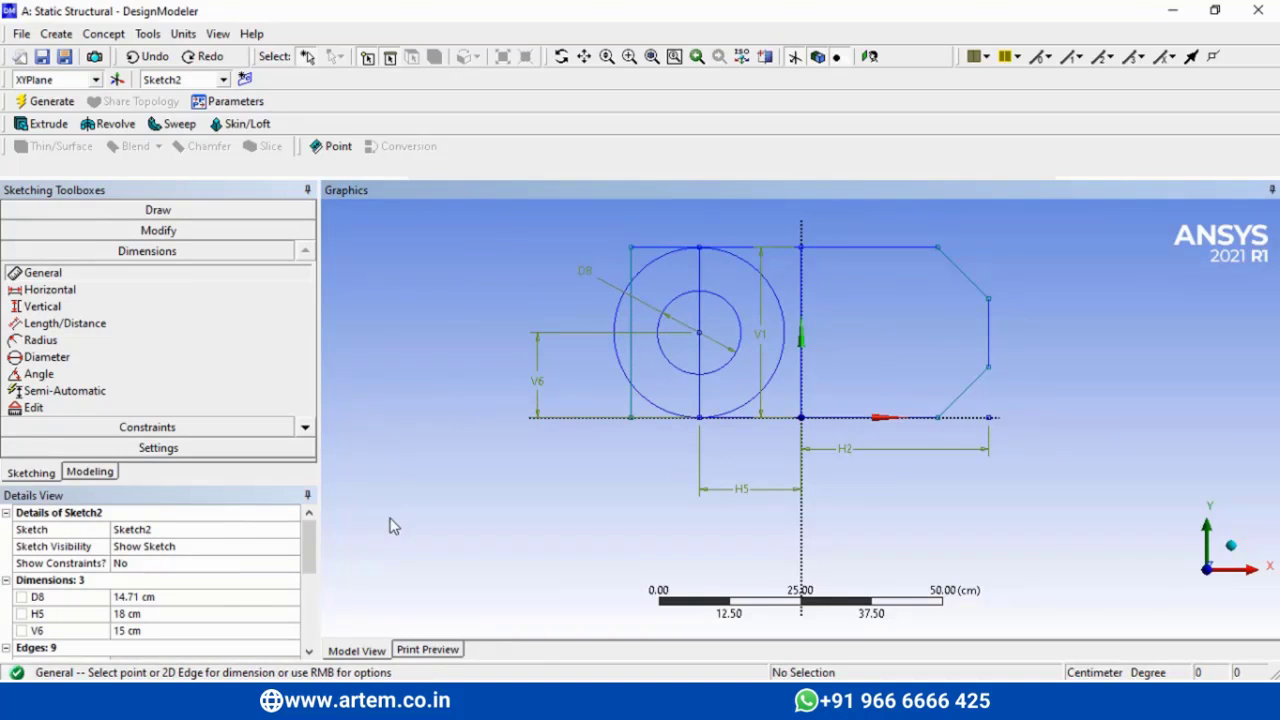
{"action": "left_click", "coordinate": [212, 597]}
{"action": "type", "text": "14"}
{"action": "key", "text": "Return"}
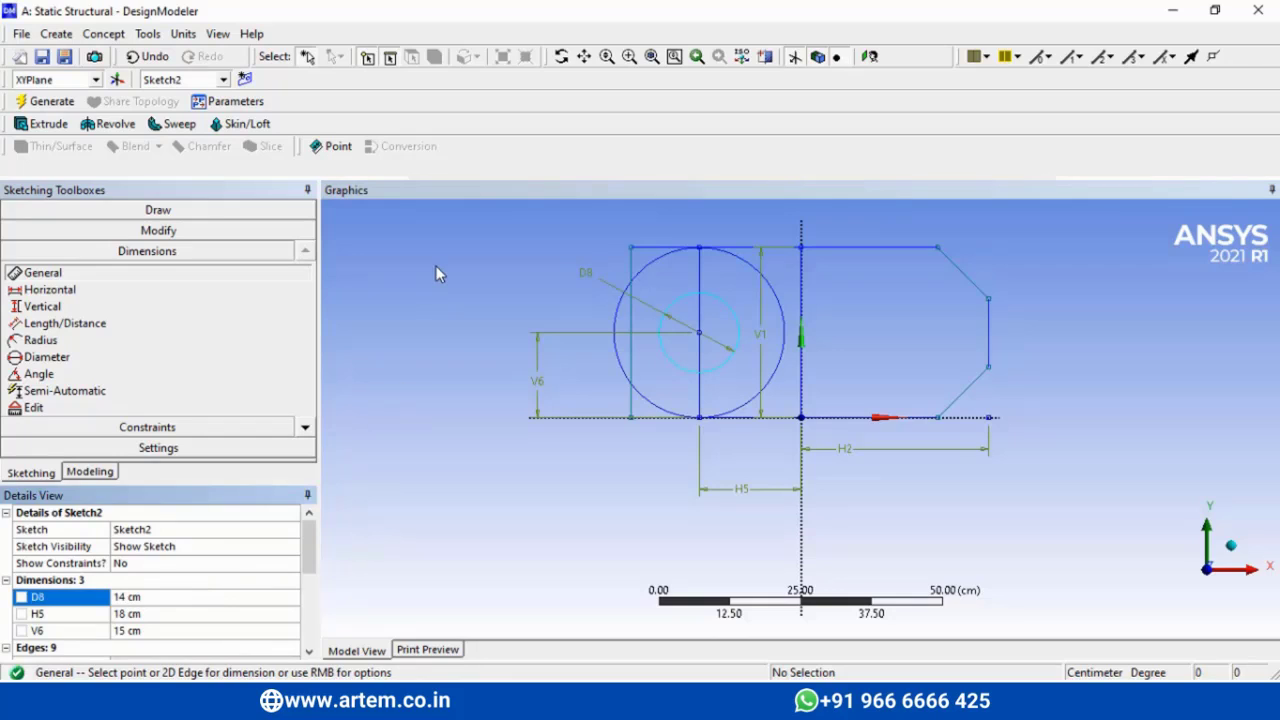
- Trim the upper edge beyond the vertical line and the half of the outer circle facing the origin
{"action": "left_click", "coordinate": [130, 211]}
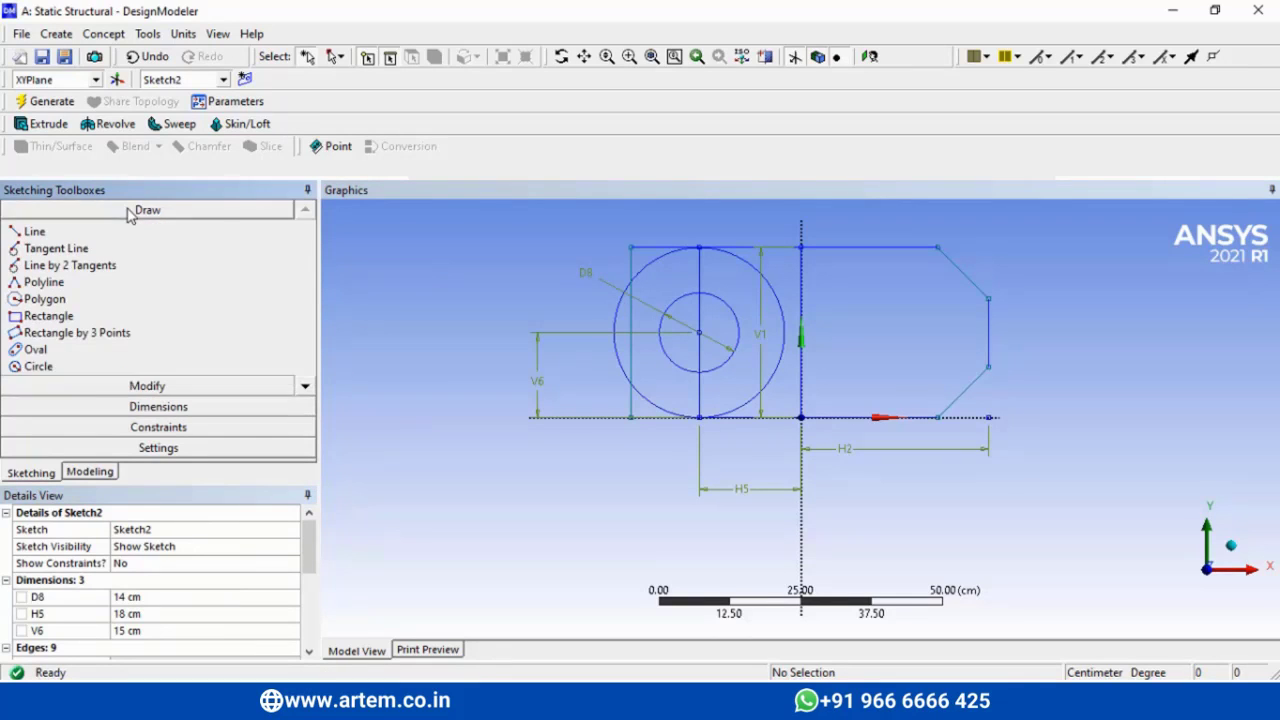
{"action": "left_click", "coordinate": [152, 406]}
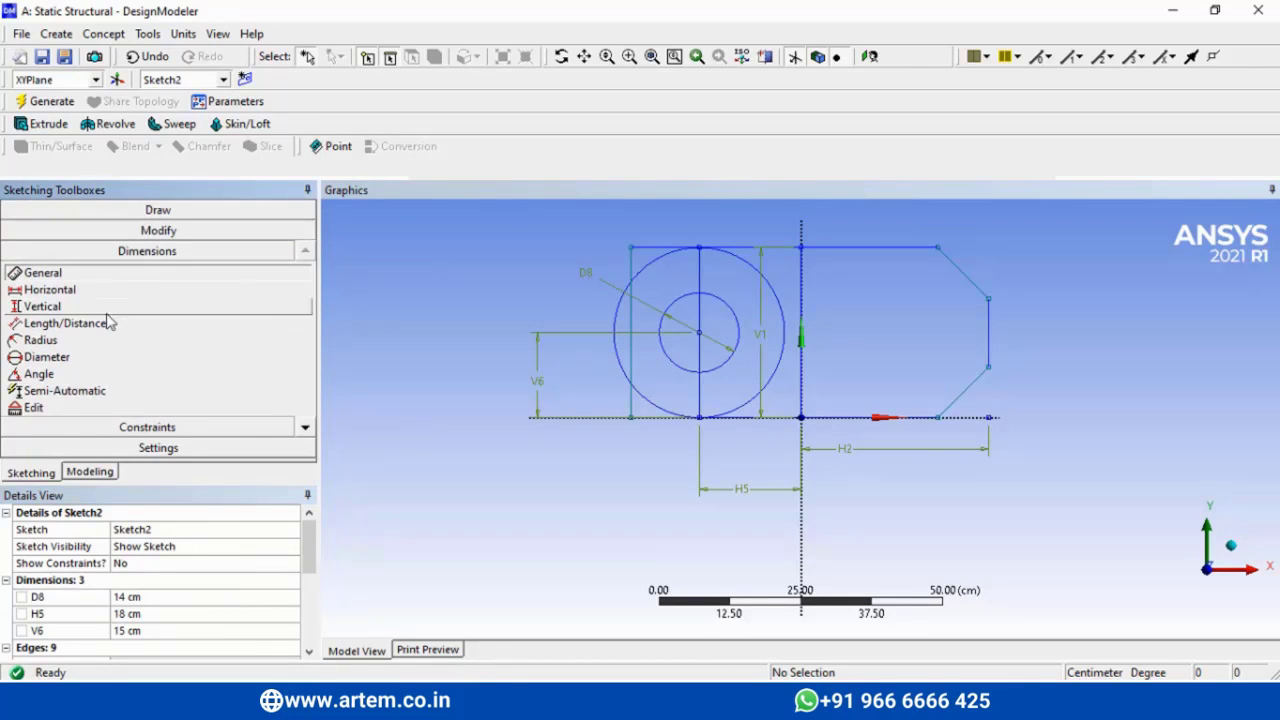
{"action": "left_click", "coordinate": [186, 231]}
{"action": "left_click", "coordinate": [36, 302]}
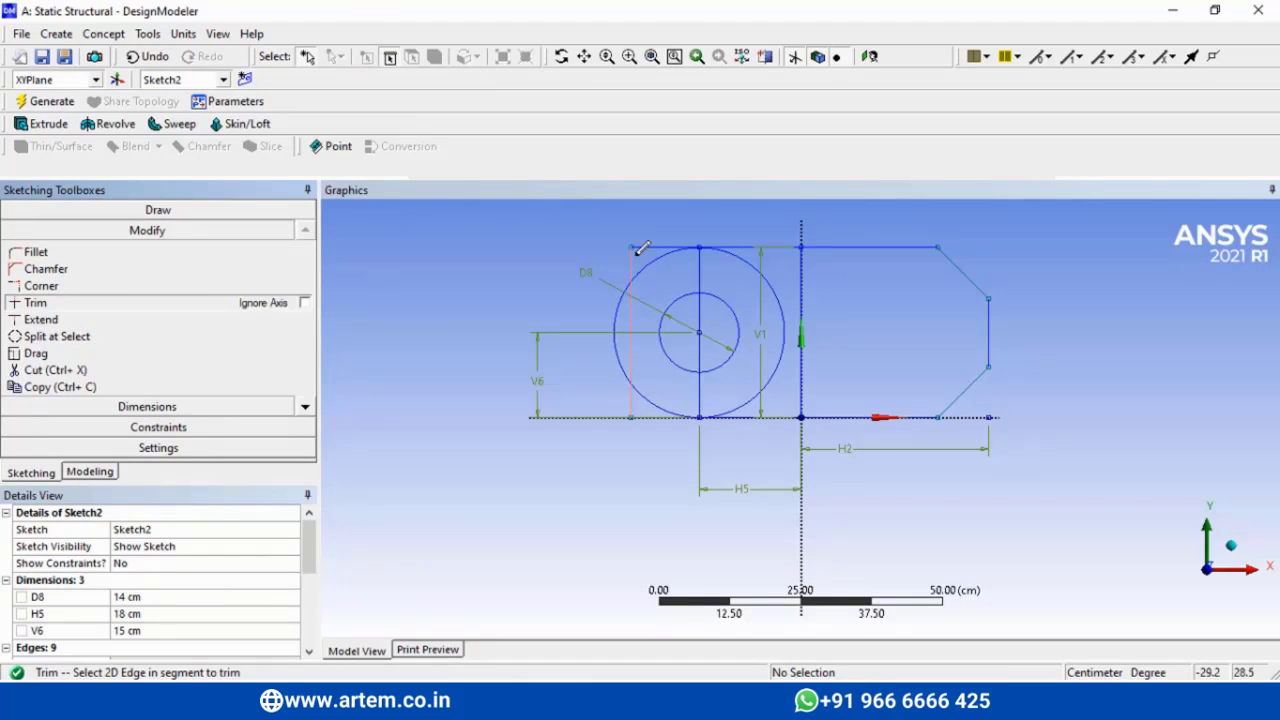
{"action": "left_click", "coordinate": [643, 248]}
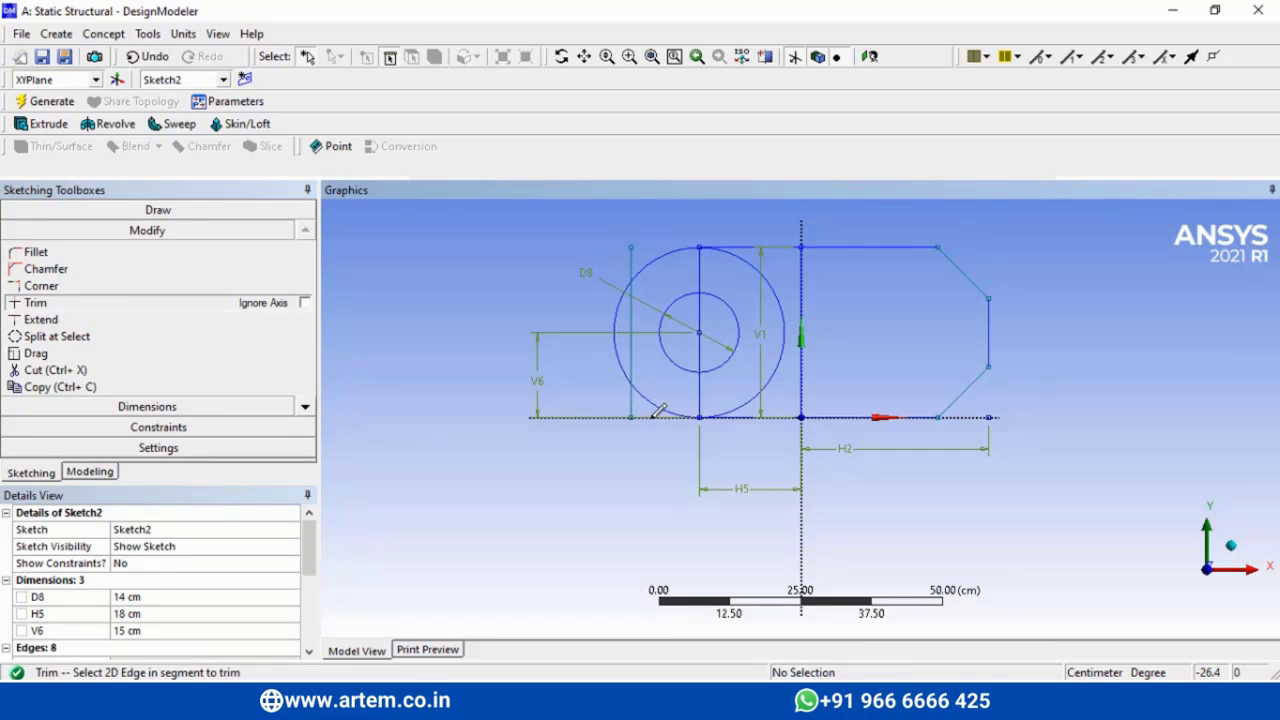
{"action": "left_click", "coordinate": [785, 304]}
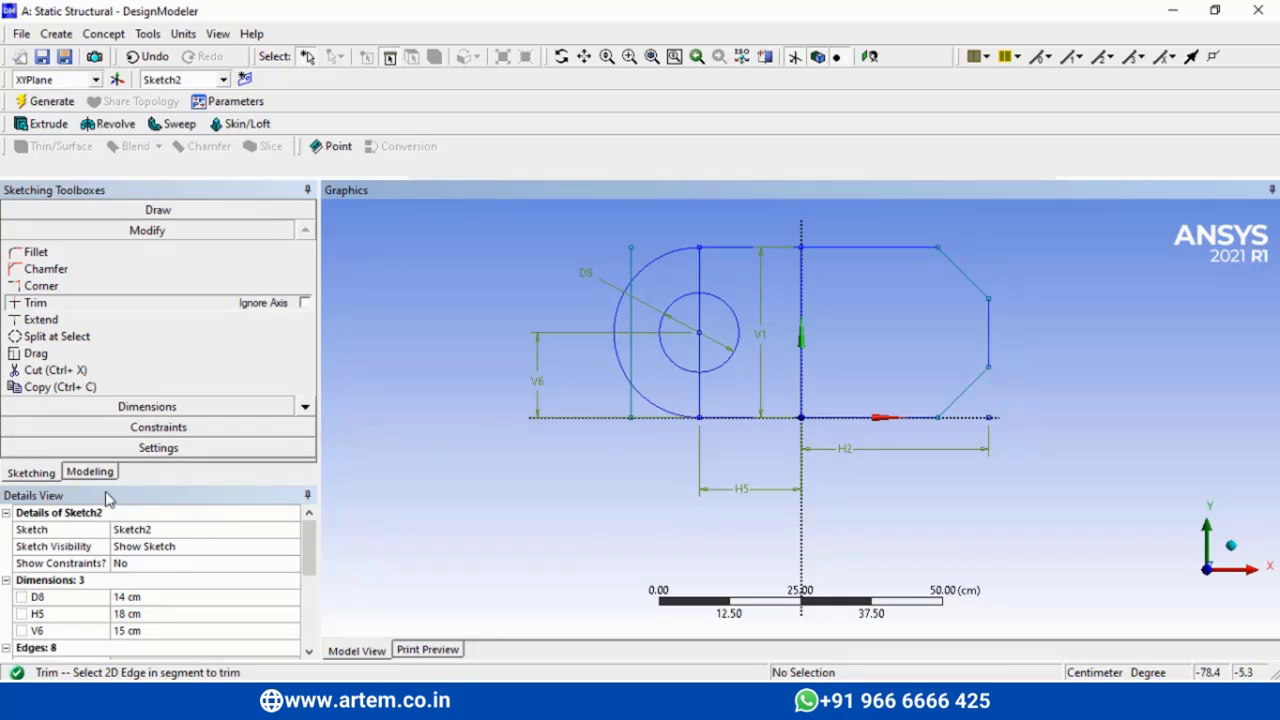
- Delete the leftover vertical rectangle side crossing the arc and the 15 cm vertical dimension
{"action": "key", "text": "Escape"}
{"action": "left_click", "coordinate": [636, 266]}
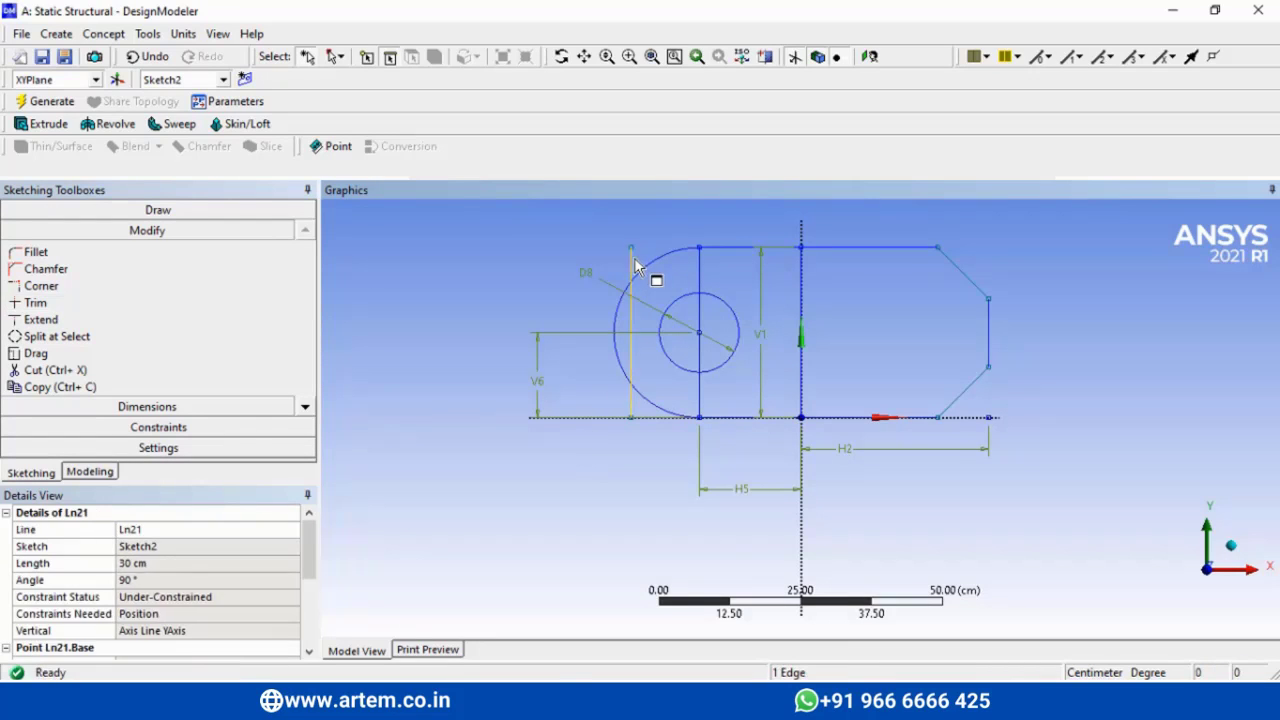
{"action": "key", "text": "Delete"}
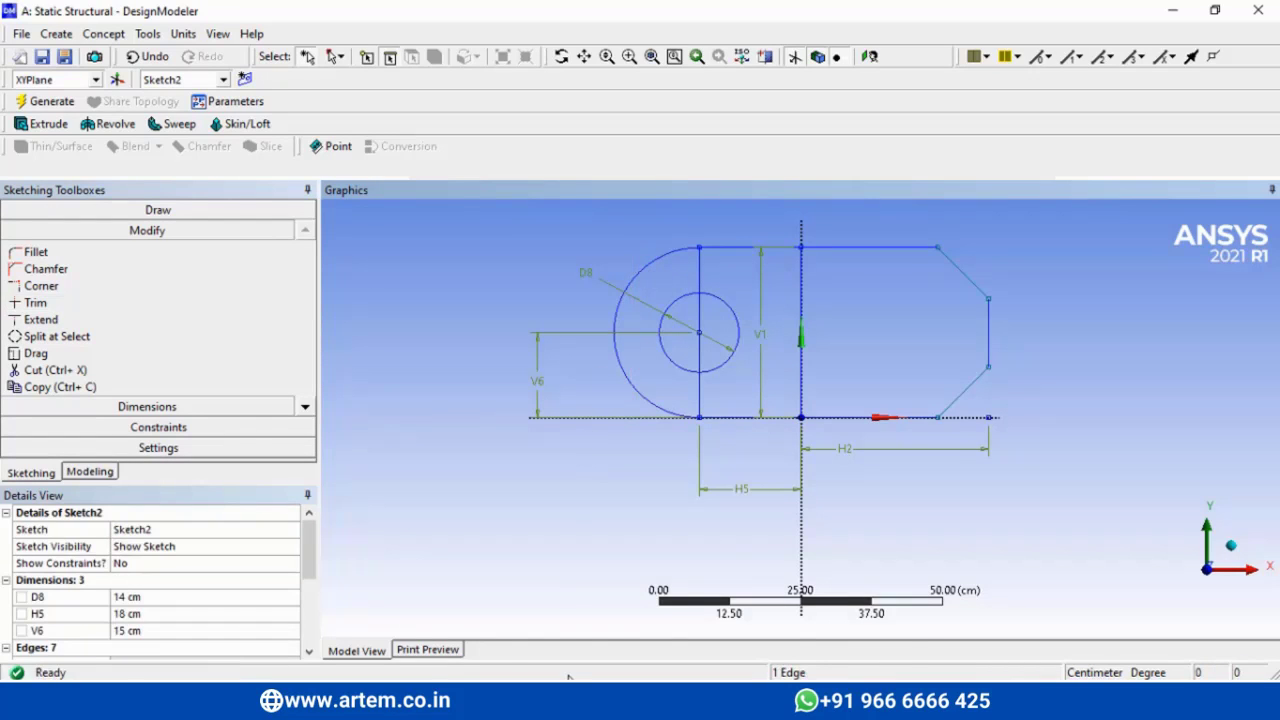
{"action": "left_click", "coordinate": [533, 393]}
{"action": "key", "text": "Delete"}
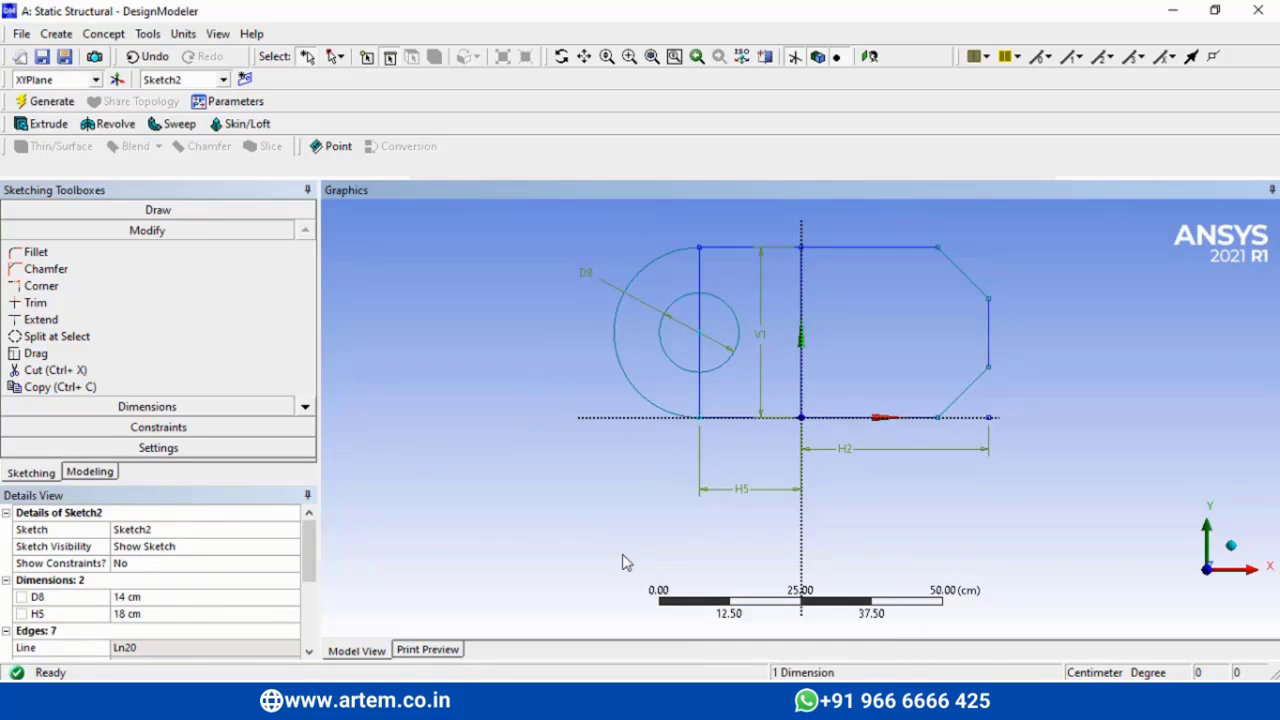
- Switch to the reference drawing download.jpg to check the bracket's dimensions and return to DesignModeler
{"action": "key", "text": "alt+Tab"}
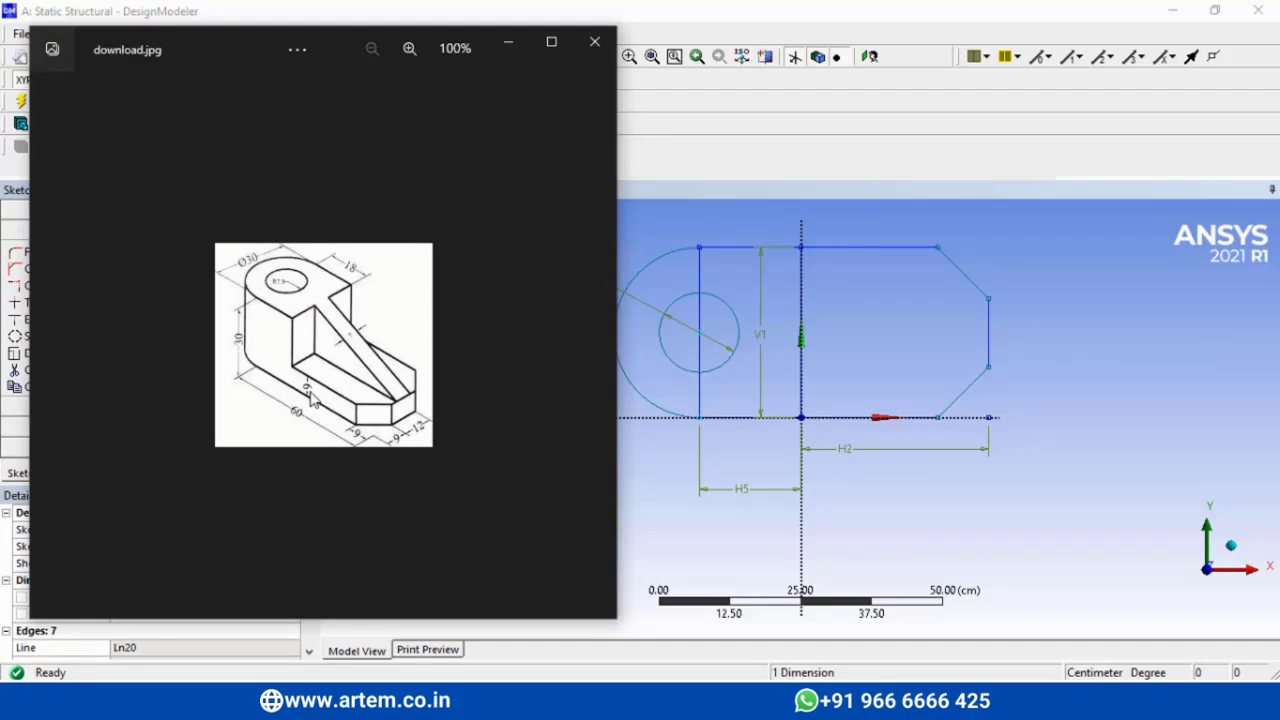
{"action": "key", "text": "alt+Tab"}
{"action": "key", "text": "alt+Tab"}
{"action": "key", "text": "alt+Tab"}
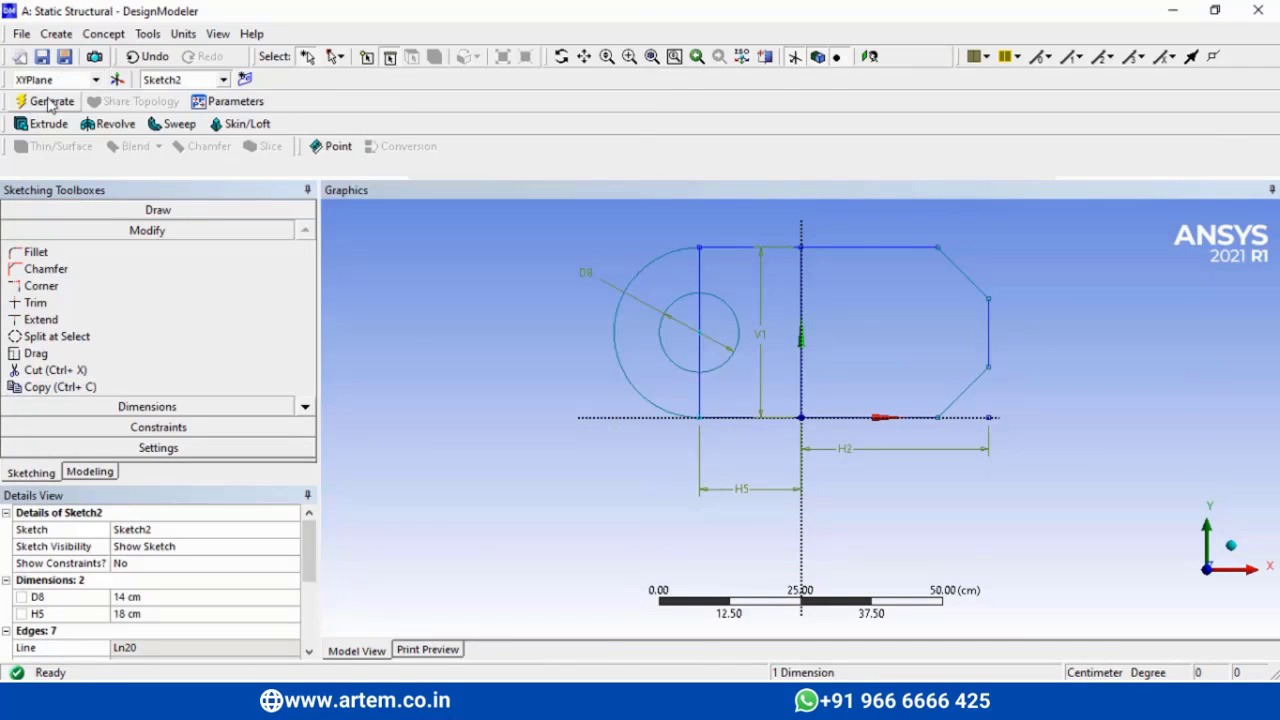
- Delete both segments of the vertical line through the circle's centre in Sketch2
{"action": "left_click", "coordinate": [89, 472]}
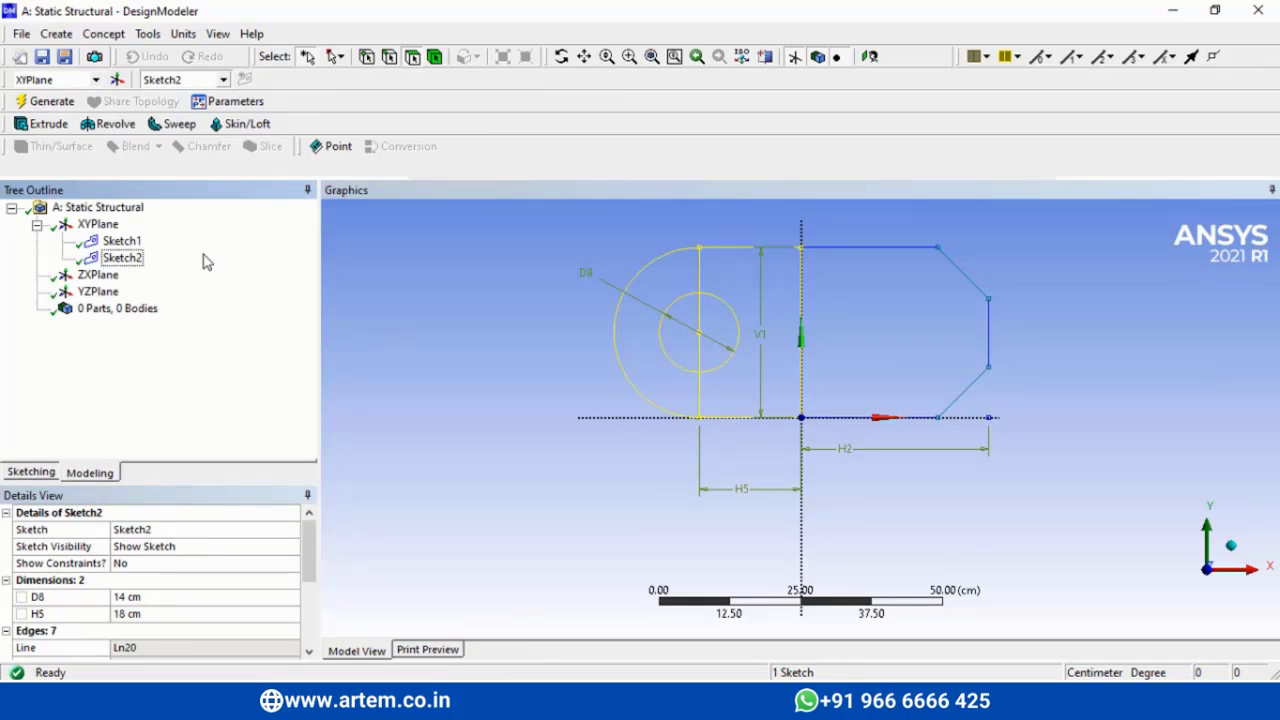
{"action": "left_click", "coordinate": [562, 56]}
{"action": "mouse_move", "coordinate": [777, 469]}
{"action": "left_mouse_down"}
{"action": "mouse_move", "coordinate": [751, 378]}
{"action": "mouse_move", "coordinate": [735, 398]}
{"action": "mouse_move", "coordinate": [749, 394]}
{"action": "mouse_move", "coordinate": [740, 380]}
{"action": "left_mouse_up"}
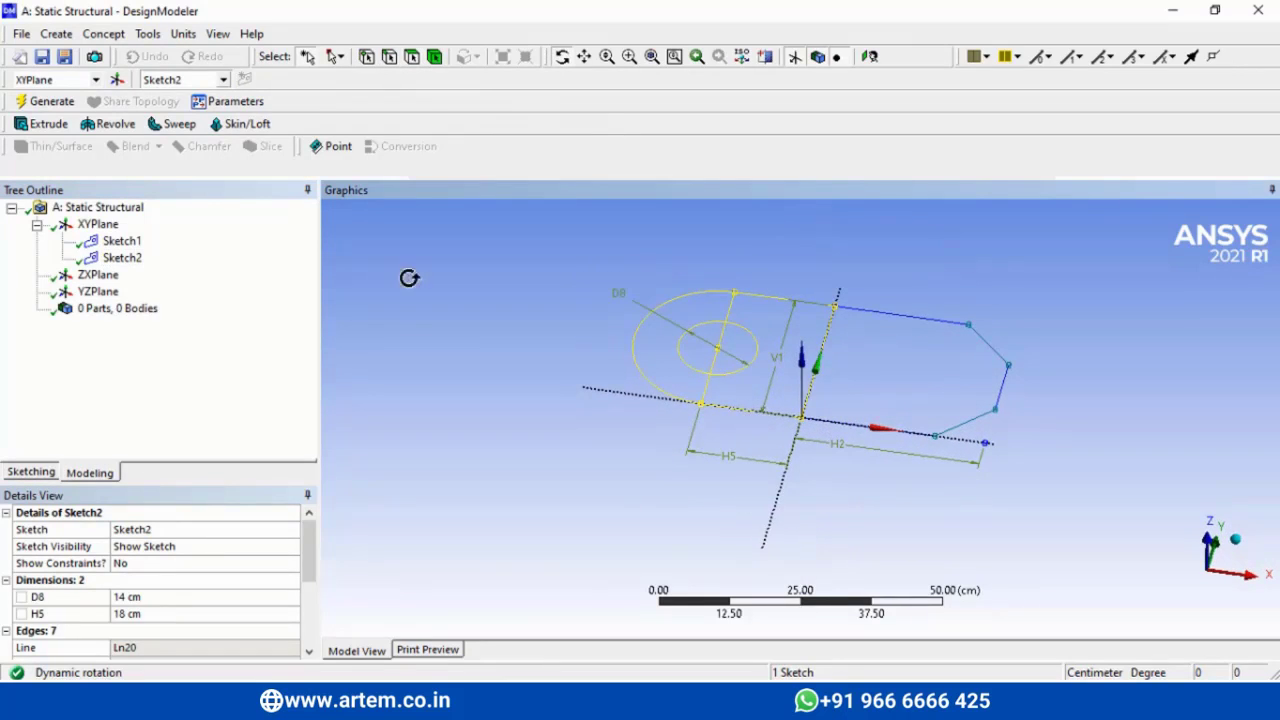
{"action": "left_click", "coordinate": [110, 260]}
{"action": "left_click", "coordinate": [27, 472]}
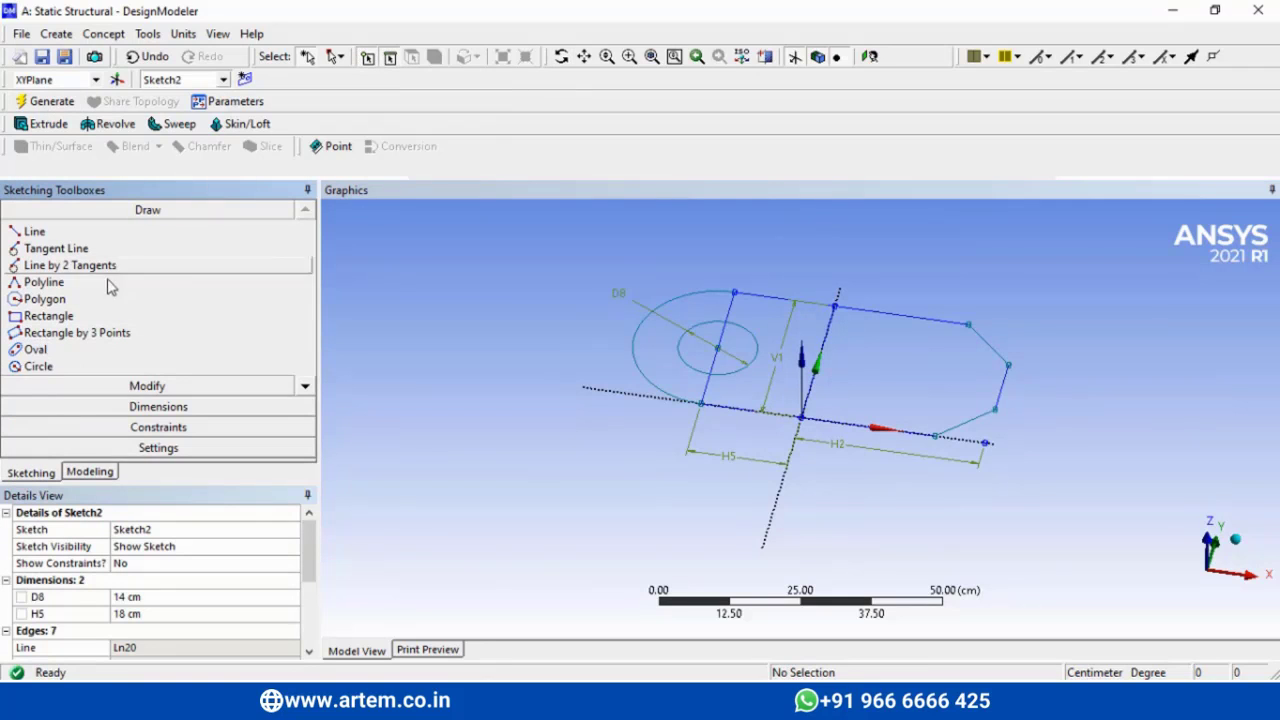
{"action": "left_click", "coordinate": [137, 385]}
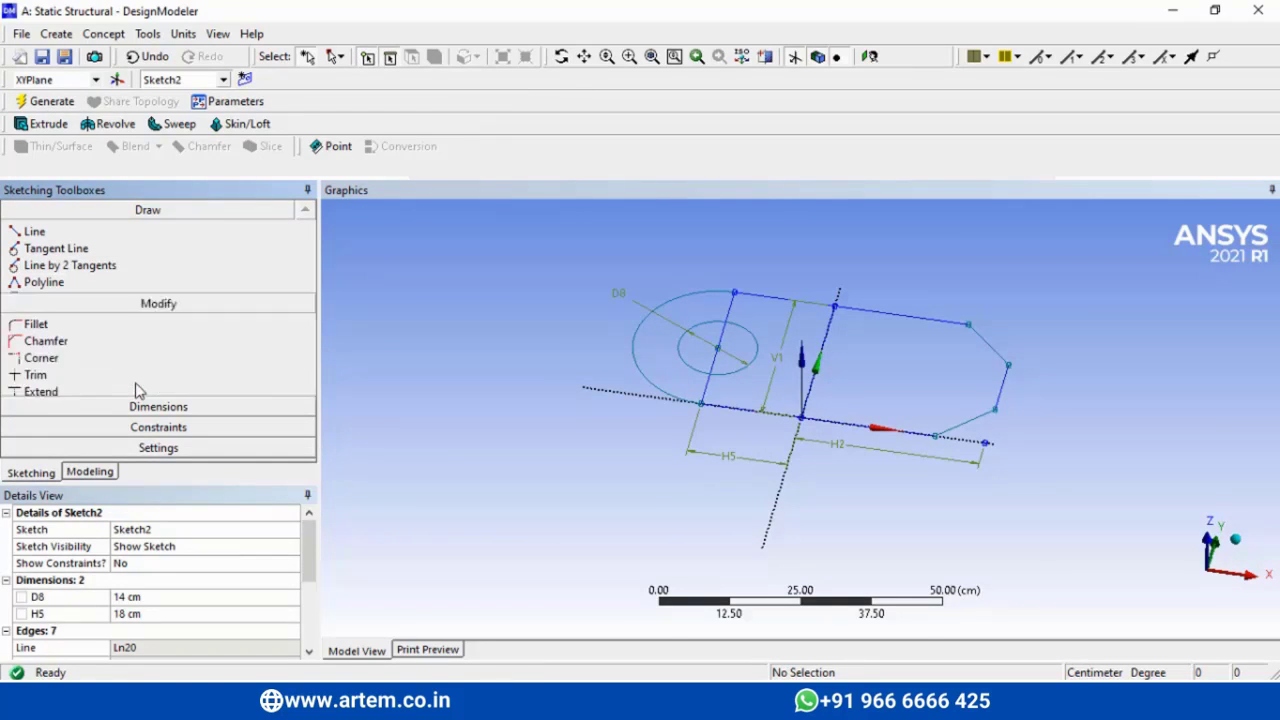
{"action": "left_click", "coordinate": [741, 320]}
{"action": "left_click", "coordinate": [745, 325]}
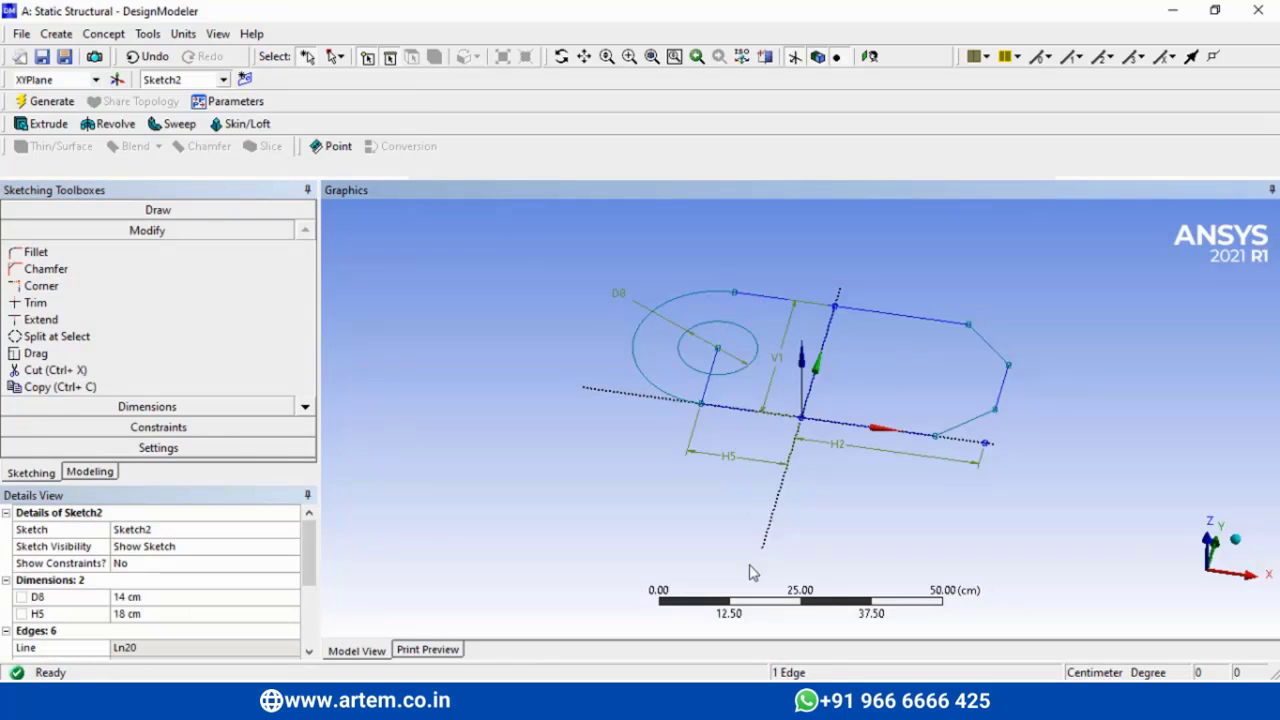
{"action": "left_click", "coordinate": [706, 396]}
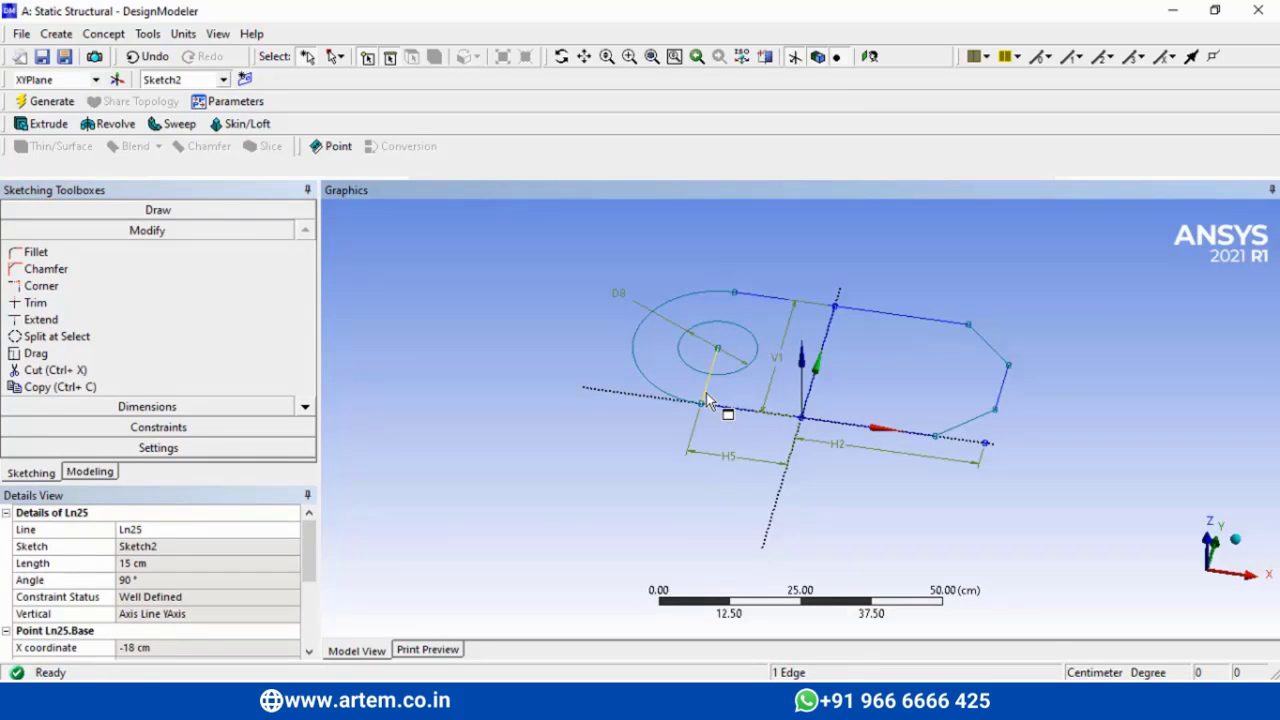
{"action": "key", "text": "Delete"}
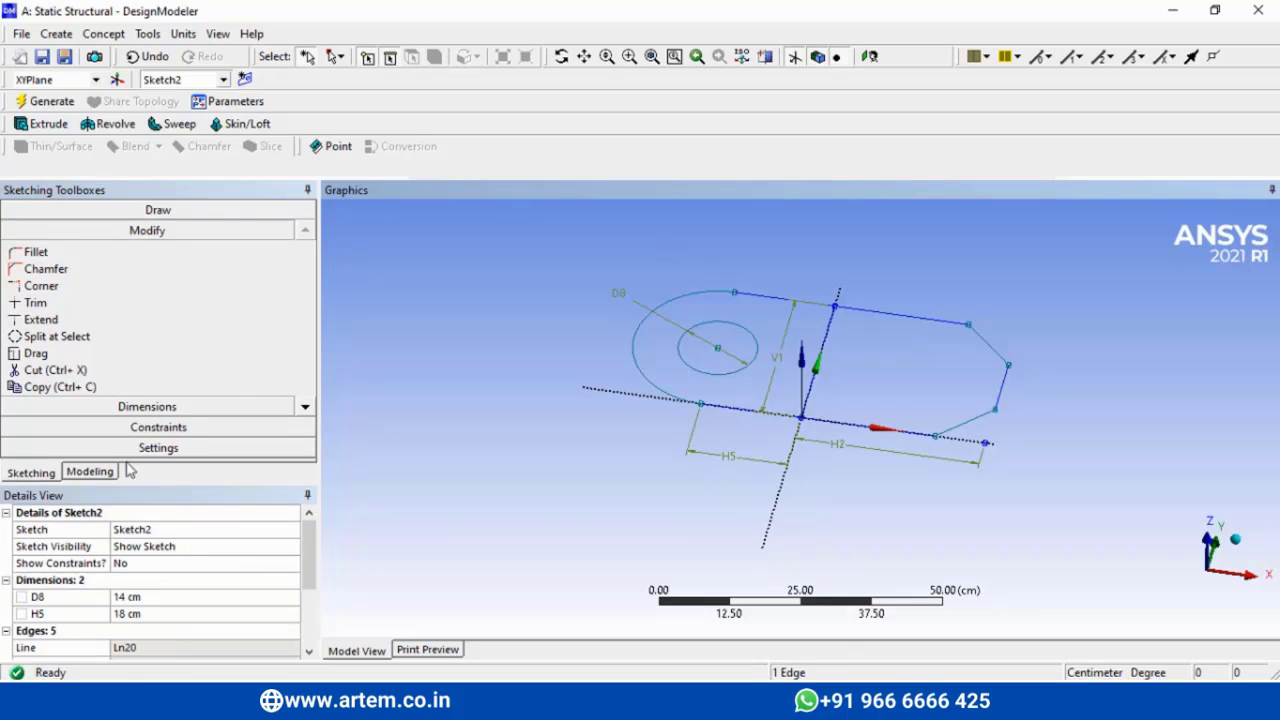
- Extrude the rounded boss profile Sketch2 to a depth of 30 cm as Add Frozen and generate it
{"action": "left_click", "coordinate": [92, 471]}
{"action": "left_click", "coordinate": [45, 123]}
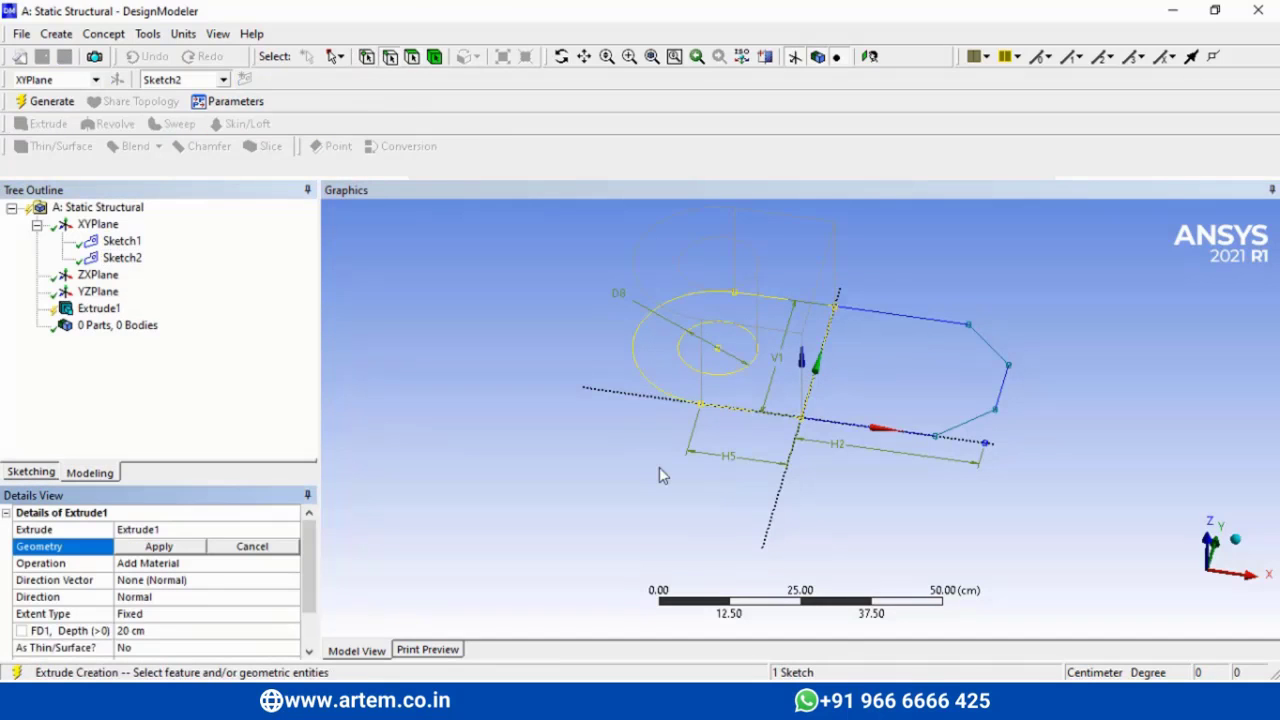
{"action": "left_click", "coordinate": [166, 629]}
{"action": "type", "text": "3"}
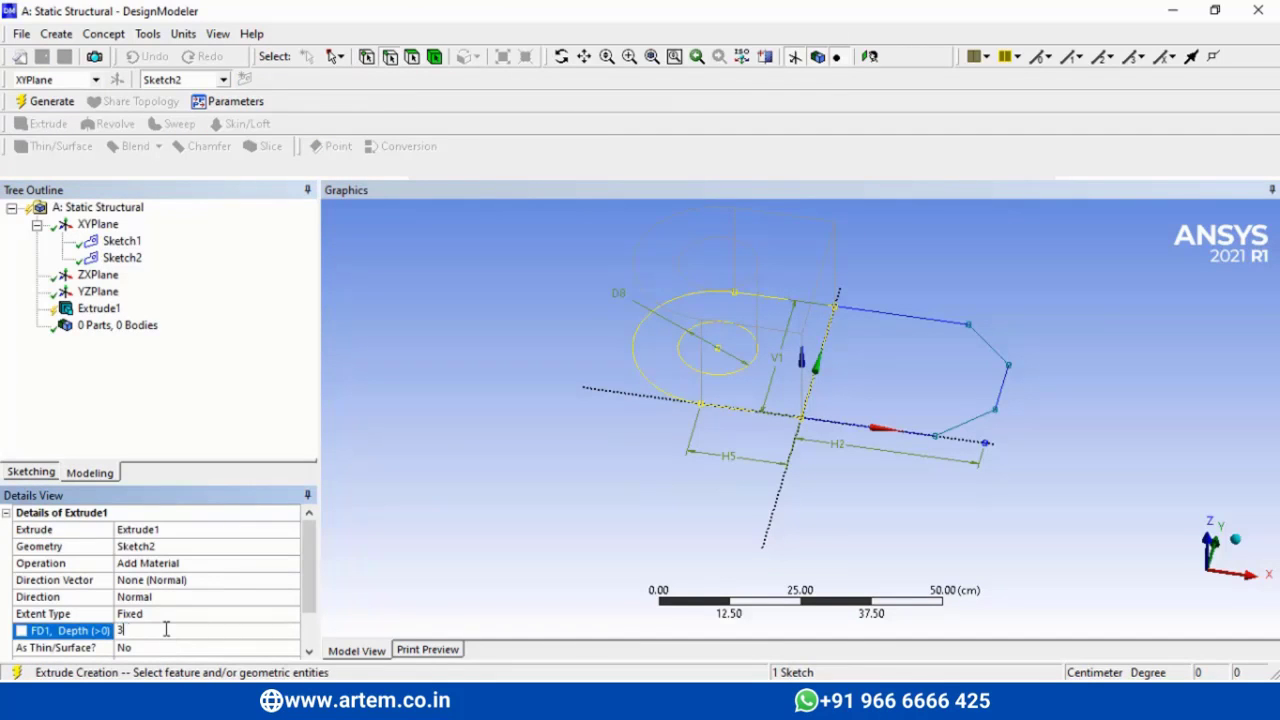
{"action": "type", "text": "0"}
{"action": "key", "text": "Return"}
{"action": "left_click", "coordinate": [160, 563]}
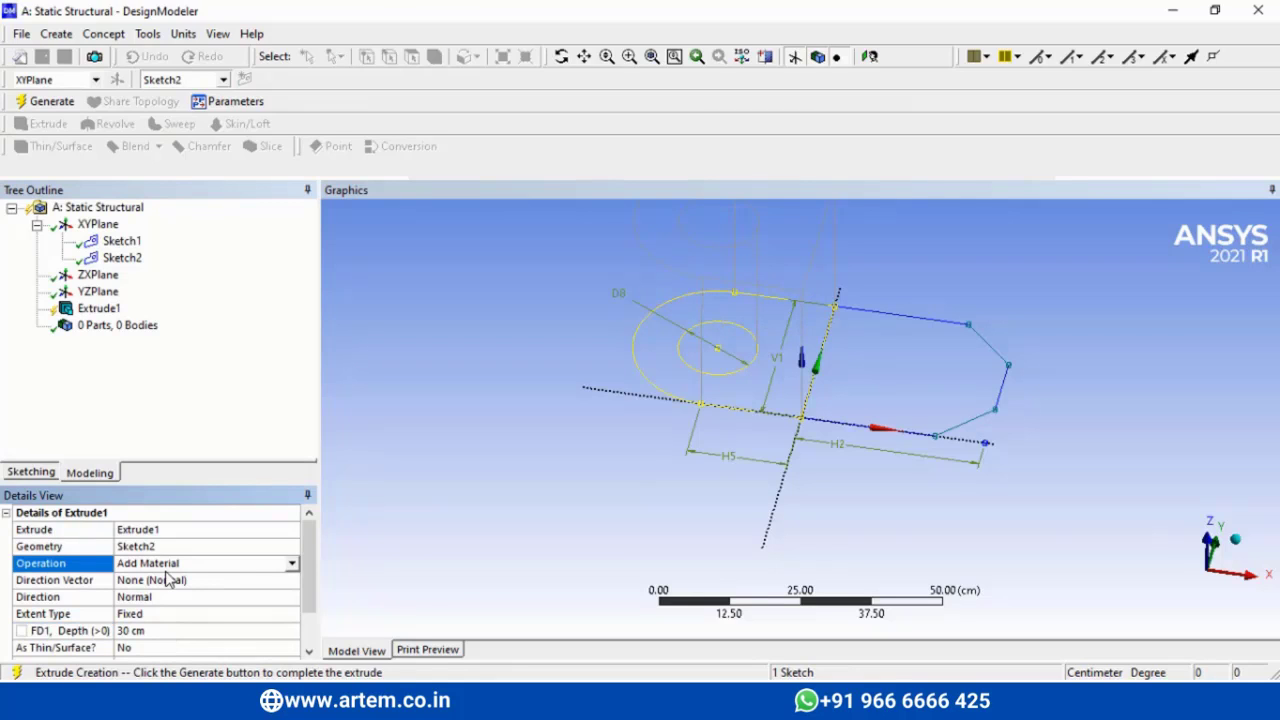
{"action": "left_click", "coordinate": [294, 563]}
{"action": "left_click", "coordinate": [166, 586]}
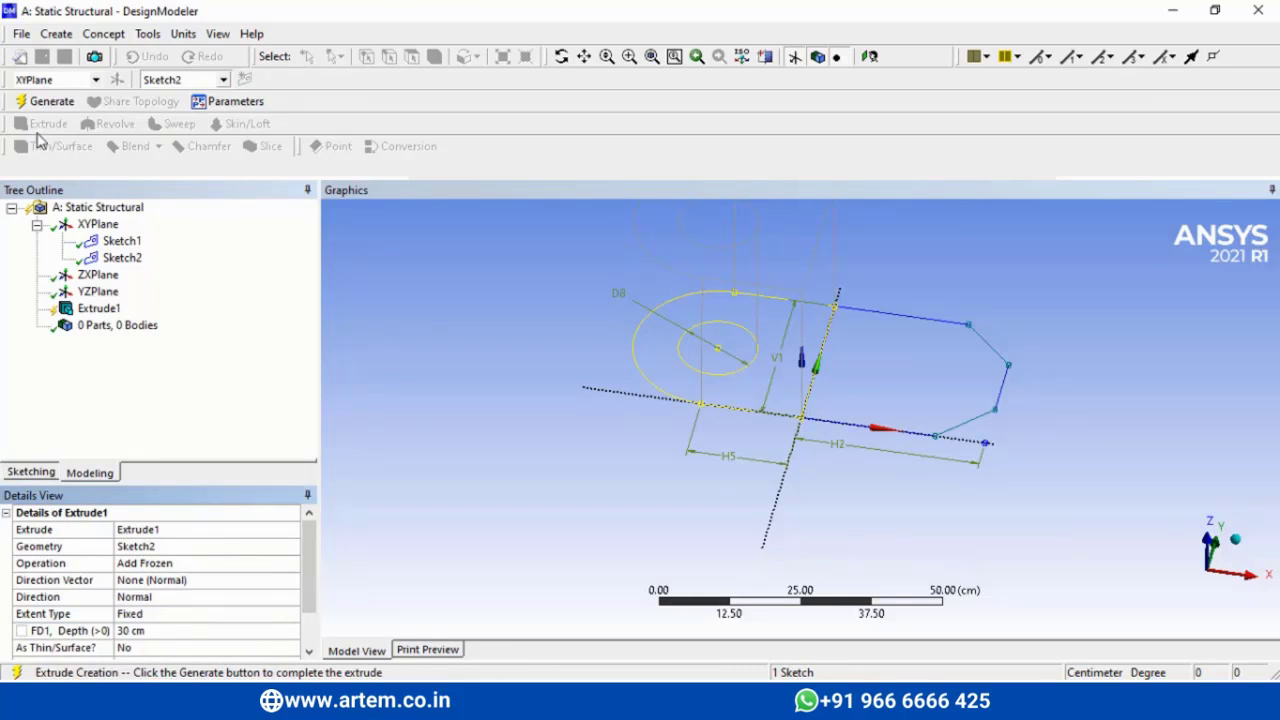
{"action": "left_click", "coordinate": [45, 101]}
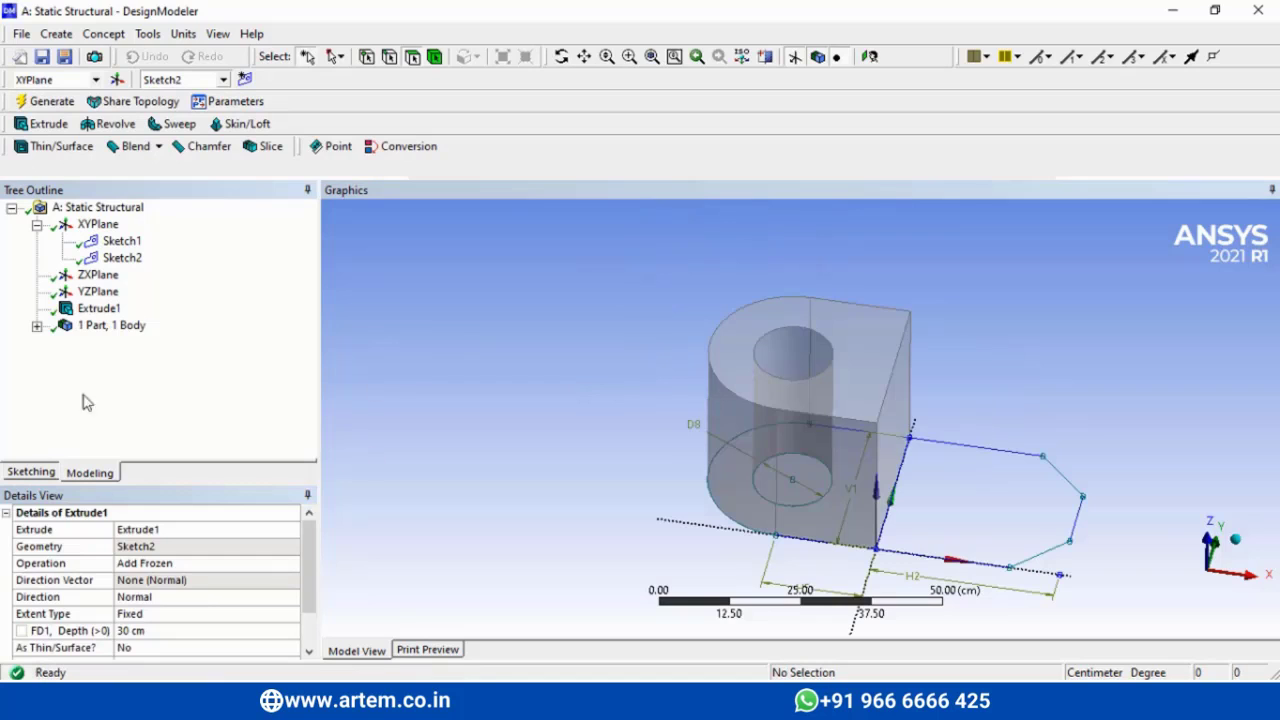
- Extrude the chamfered base profile Sketch1 to a depth of 9 cm as Add Frozen and generate it
{"action": "left_click", "coordinate": [36, 325]}
{"action": "left_click", "coordinate": [120, 241]}
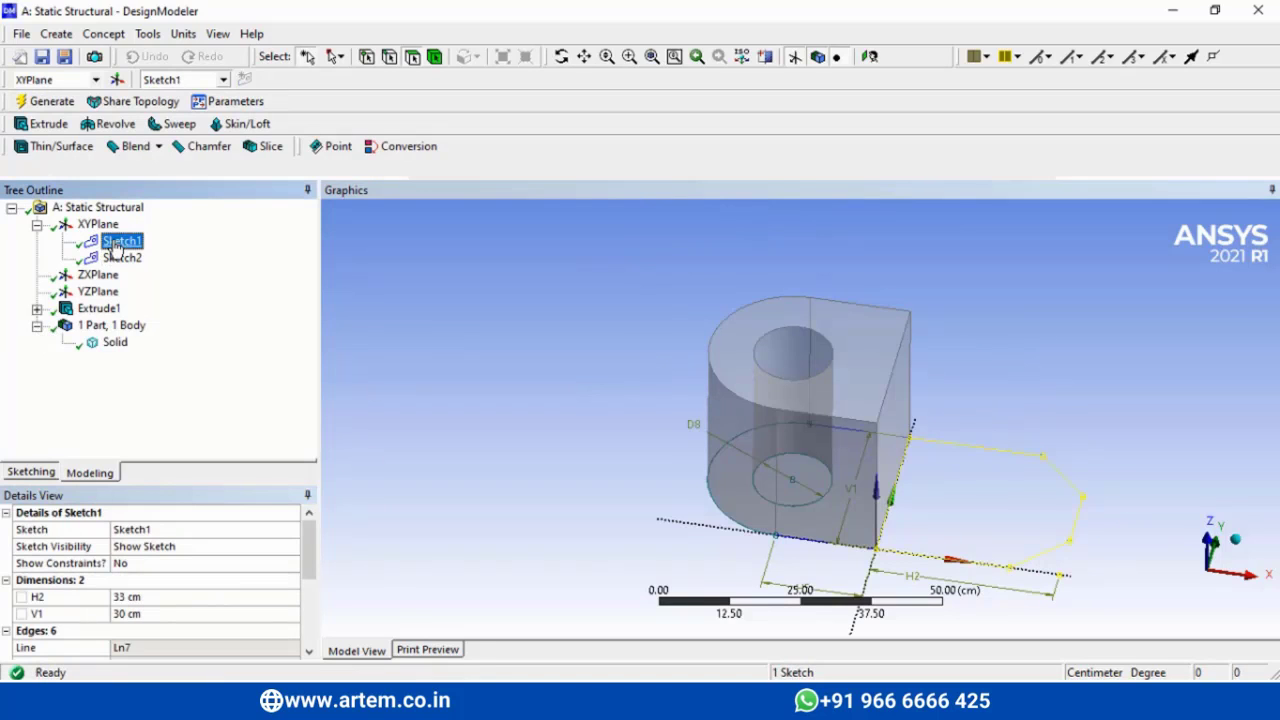
{"action": "left_click", "coordinate": [47, 130]}
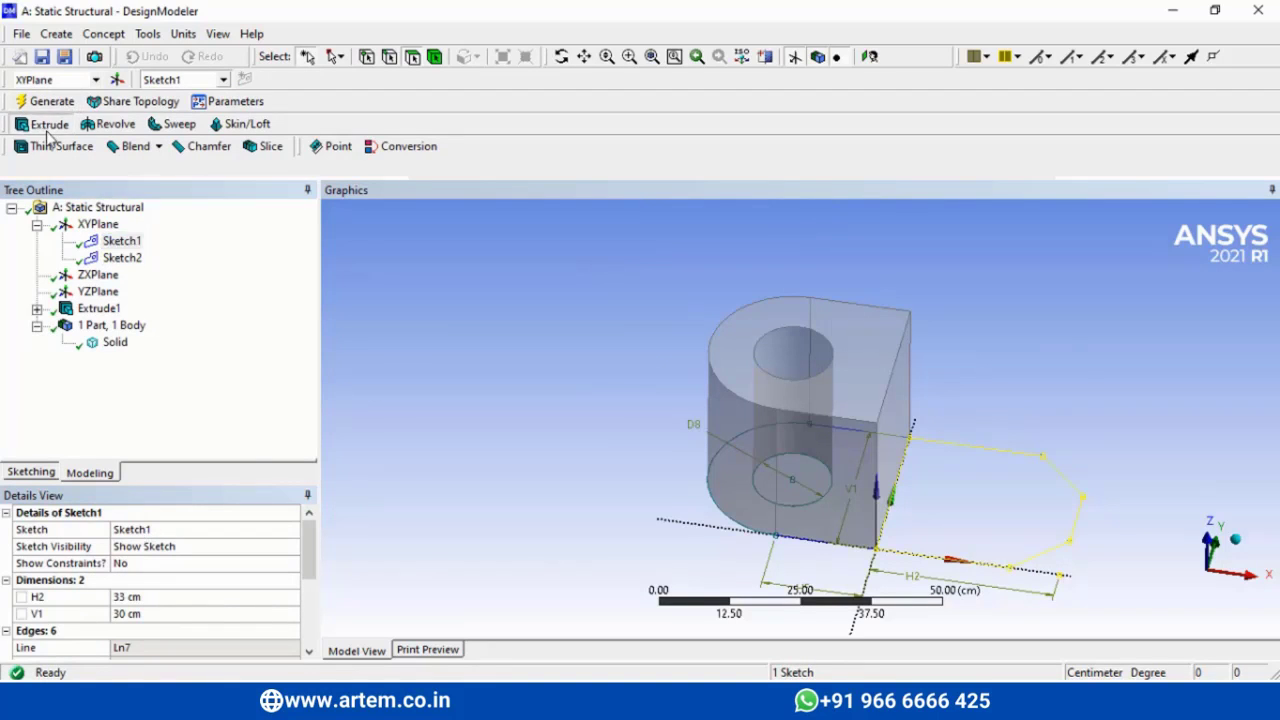
{"action": "left_click", "coordinate": [166, 630]}
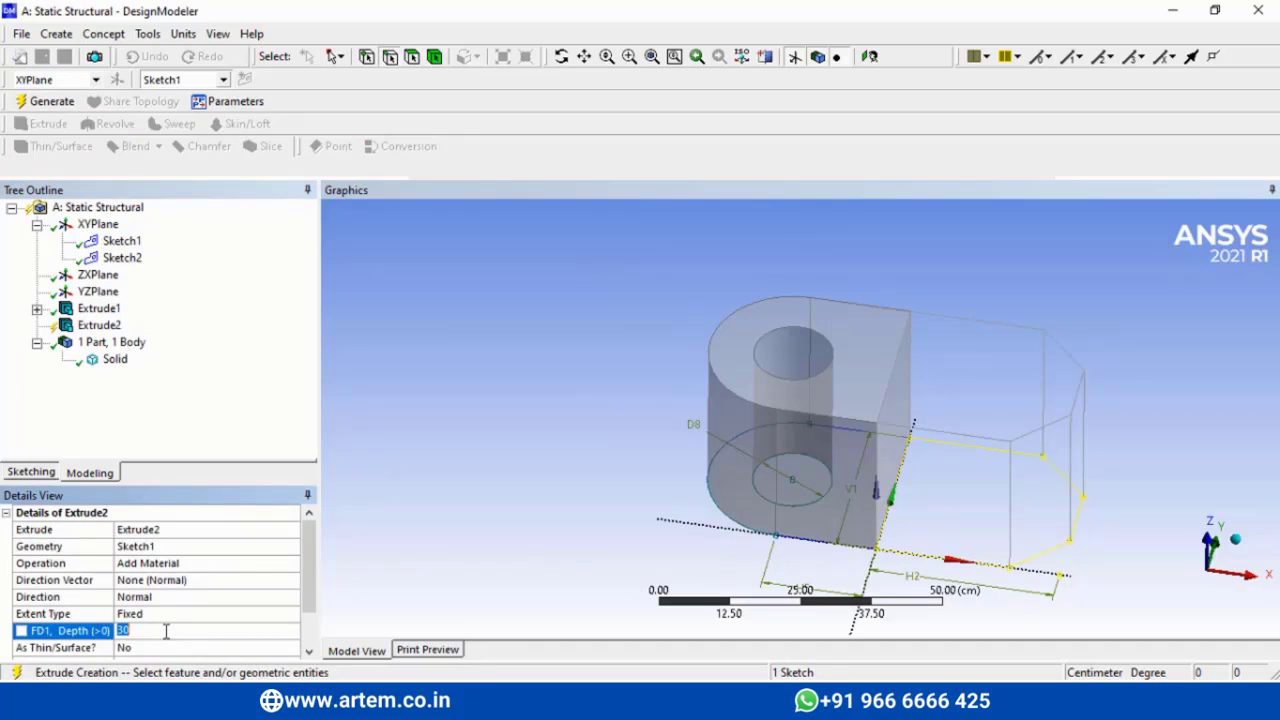
{"action": "type", "text": "9"}
{"action": "key", "text": "Return"}
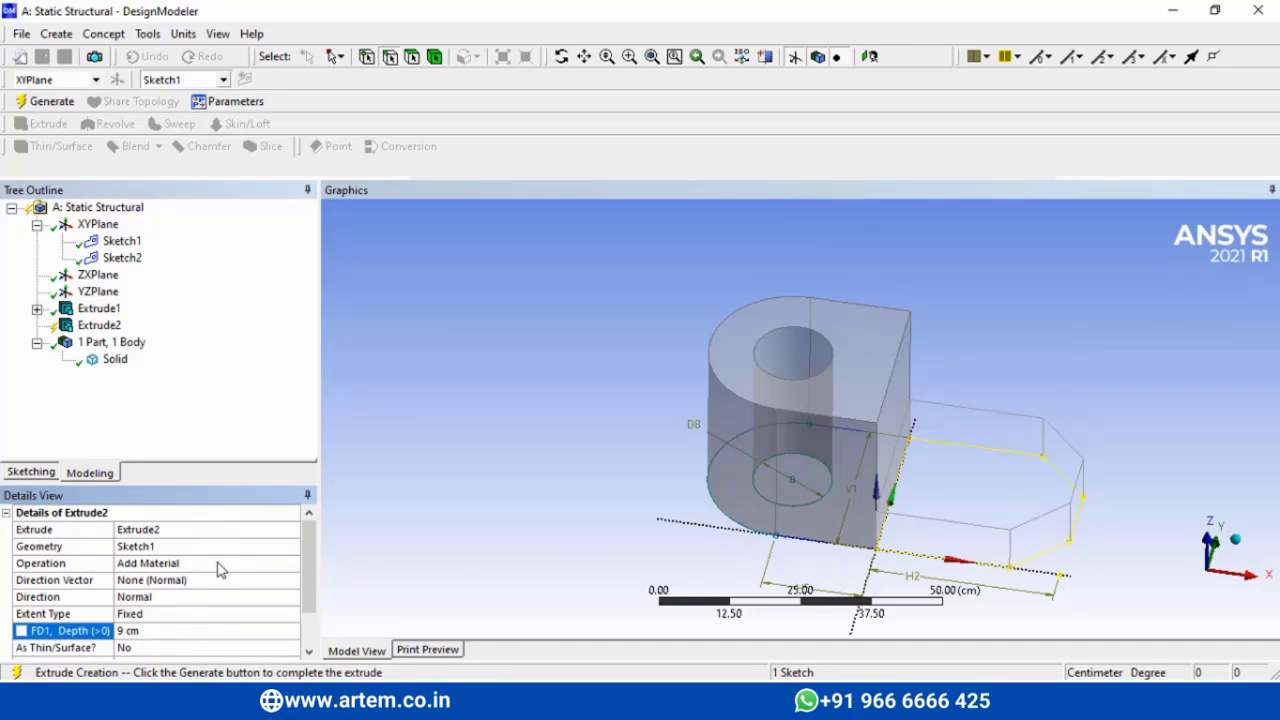
{"action": "left_click", "coordinate": [285, 566]}
{"action": "left_click", "coordinate": [293, 564]}
{"action": "left_click", "coordinate": [130, 595]}
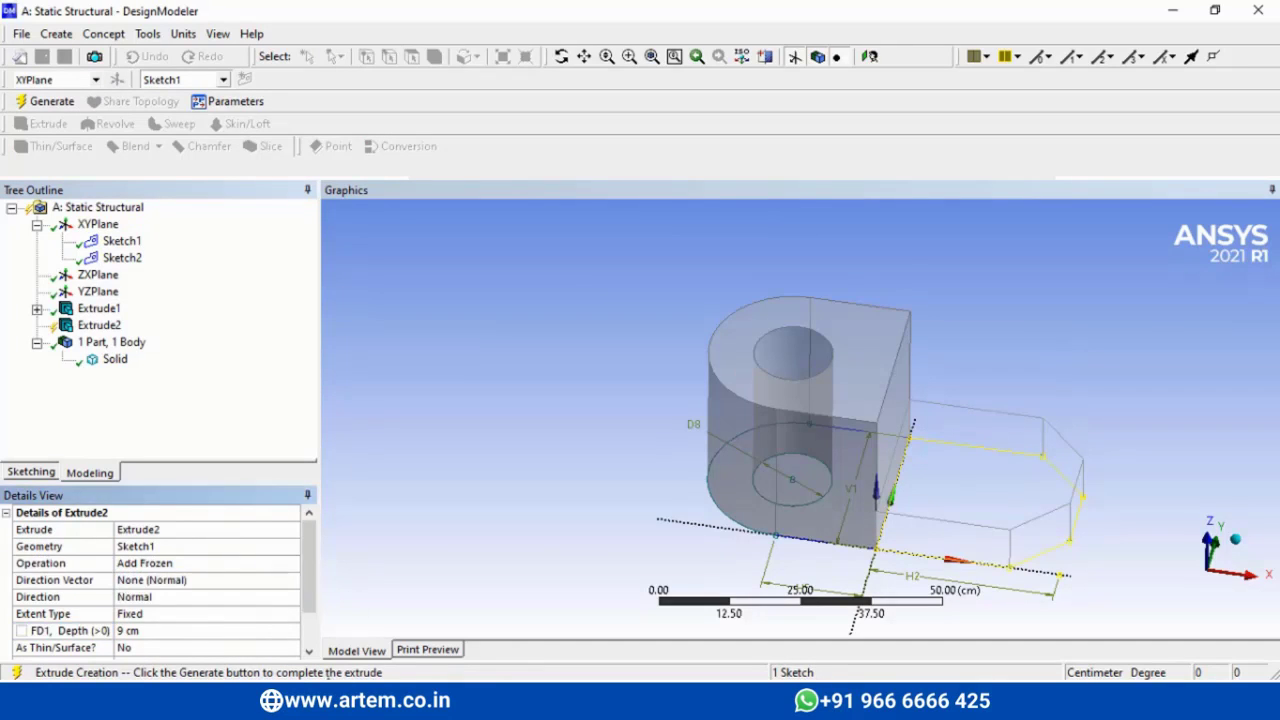
{"action": "left_click", "coordinate": [27, 104]}
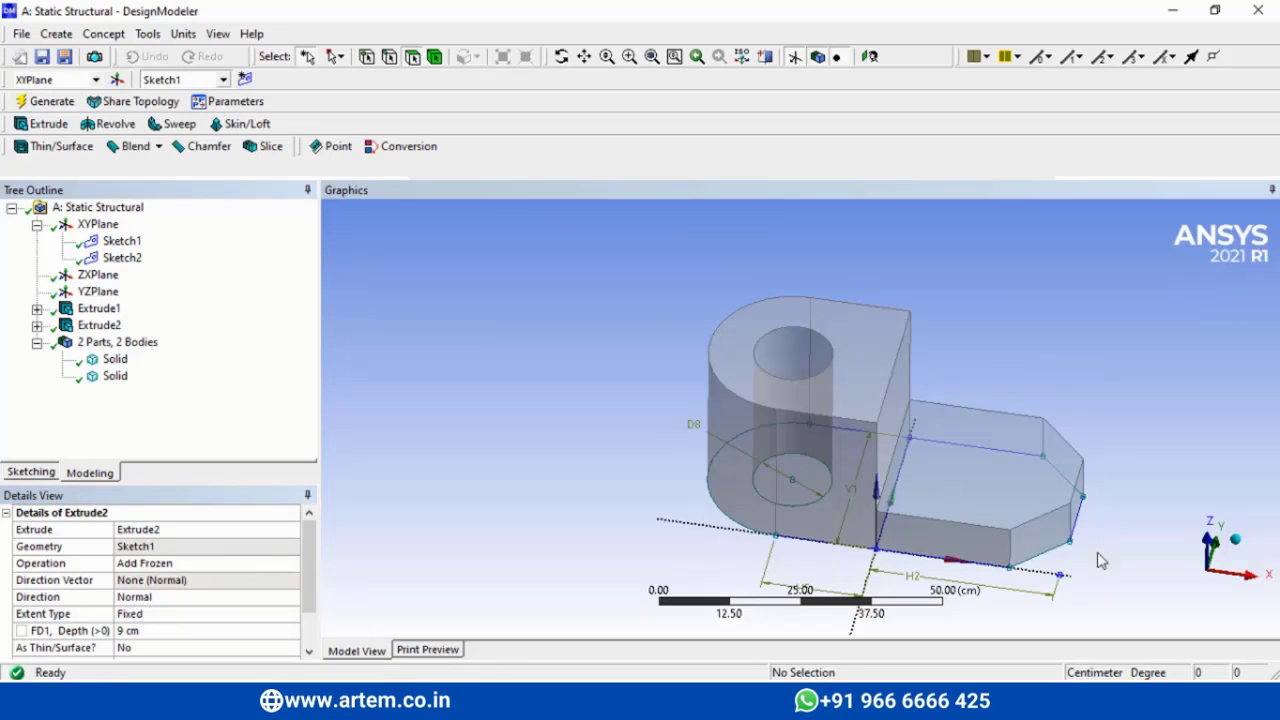
- Check the reference drawing, then create a From Centroid plane on the base's top edge at the boss, rotated 90° about X, and generate it
{"action": "key", "text": "alt+Tab"}
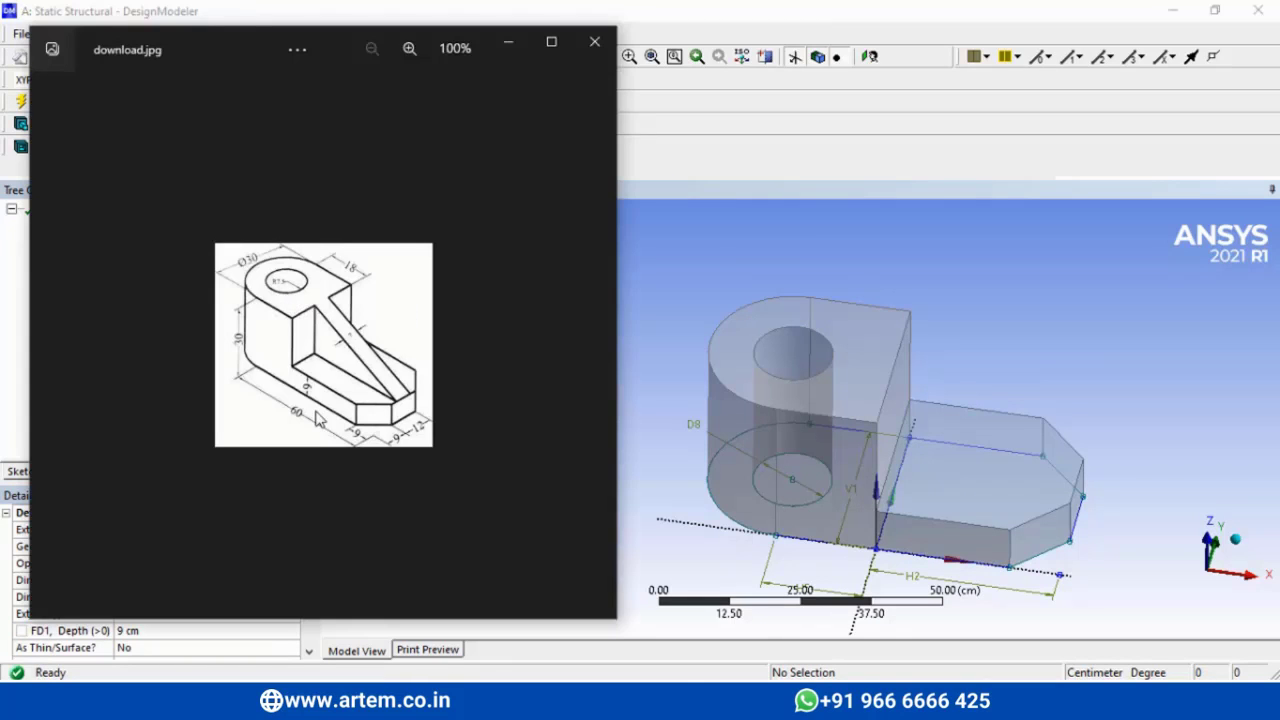
{"action": "key", "text": "alt+Tab"}
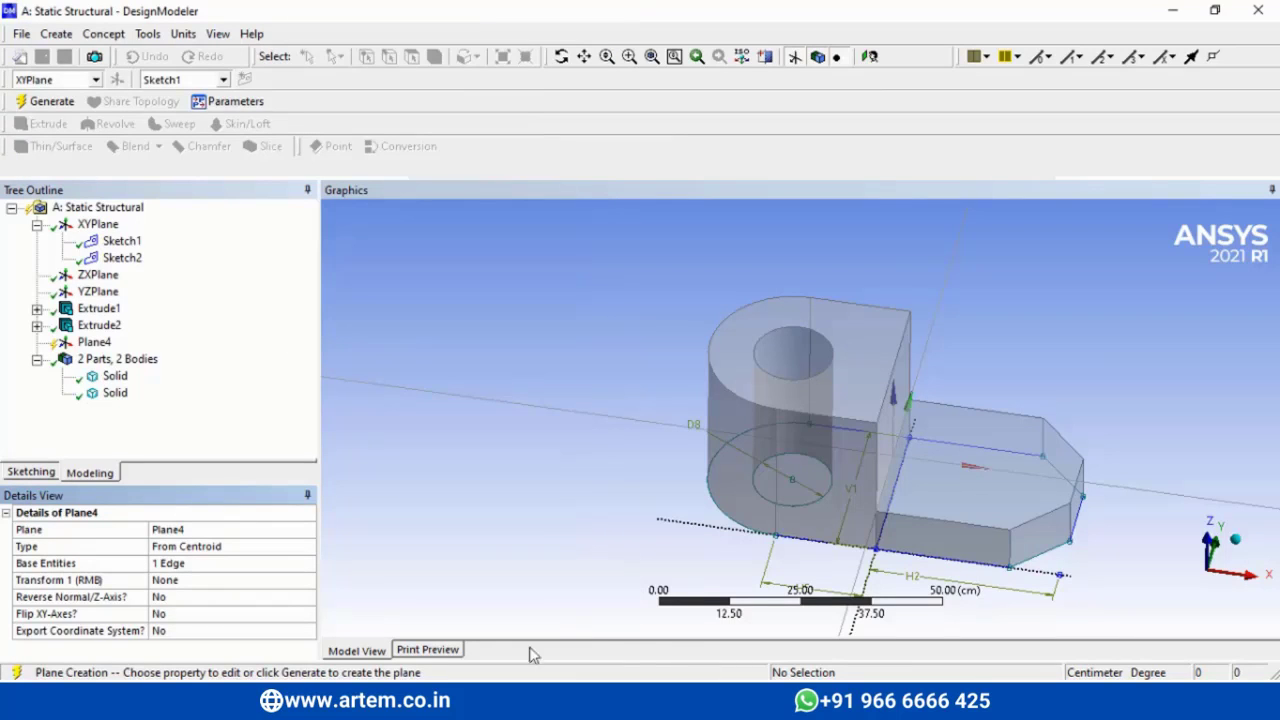
{"action": "left_click", "coordinate": [270, 584]}
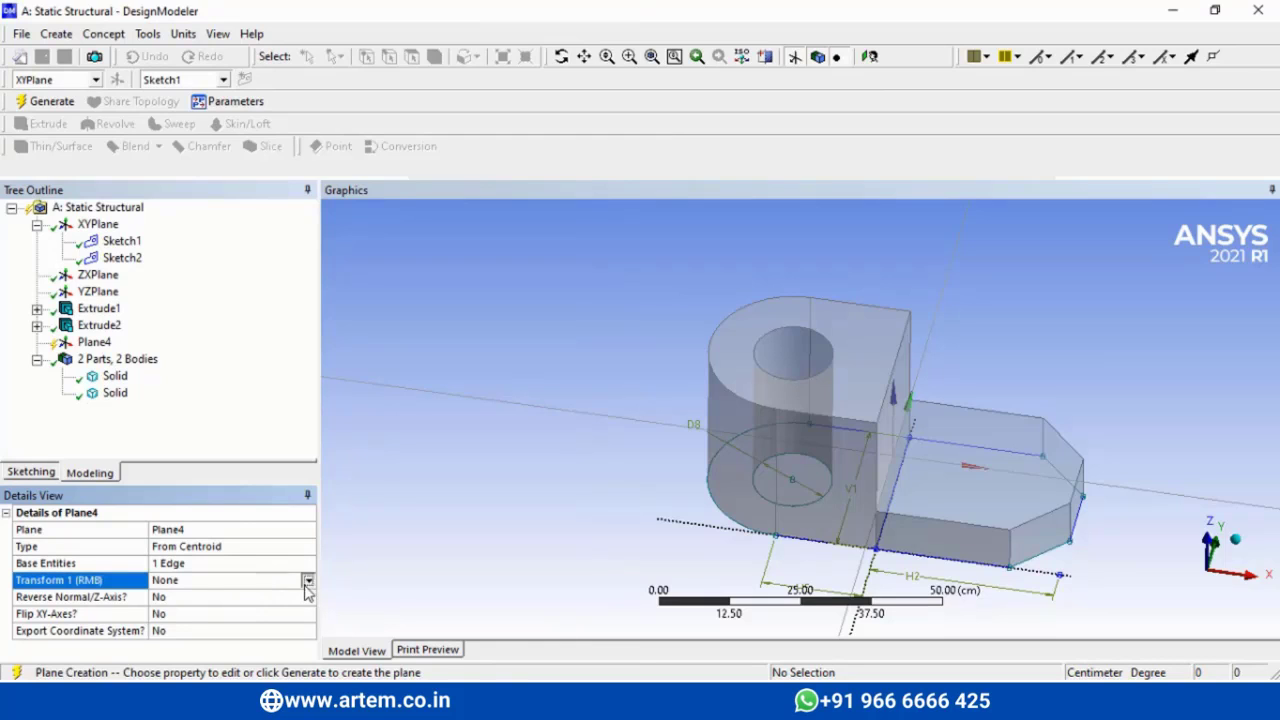
{"action": "left_click", "coordinate": [306, 581]}
{"action": "left_click", "coordinate": [195, 668]}
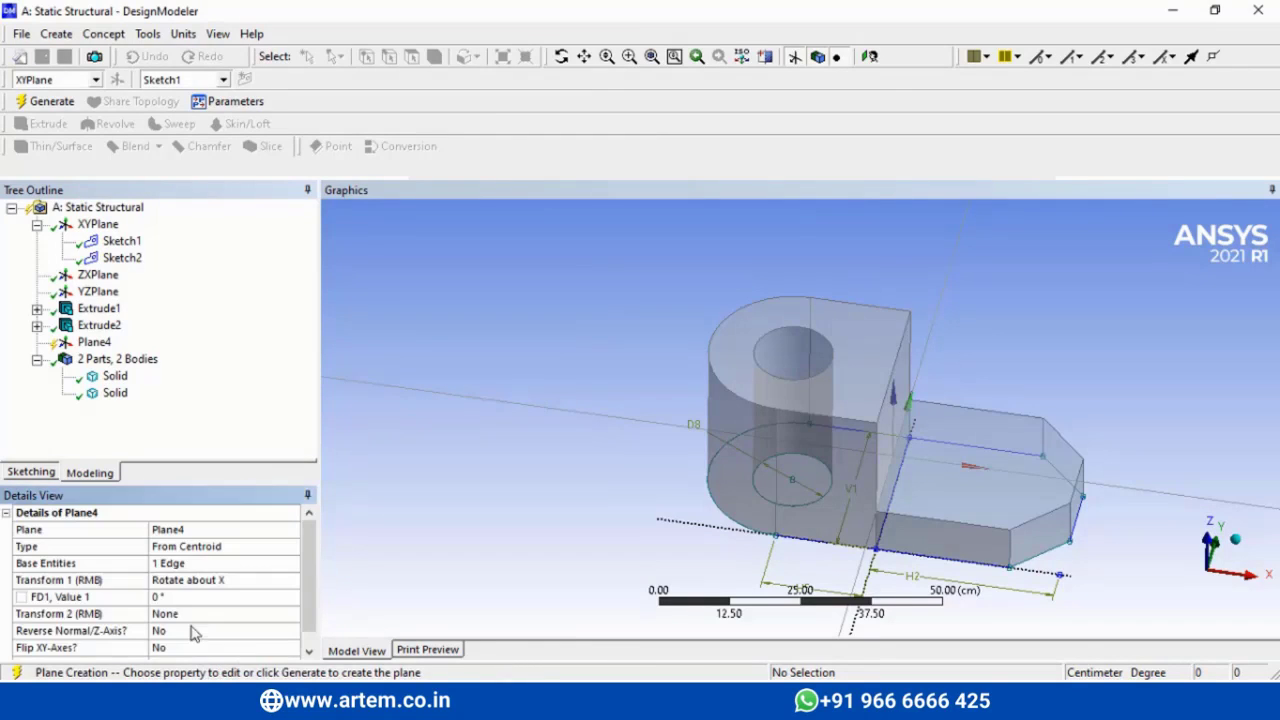
{"action": "left_click", "coordinate": [186, 598]}
{"action": "type", "text": "90"}
{"action": "key", "text": "Return"}
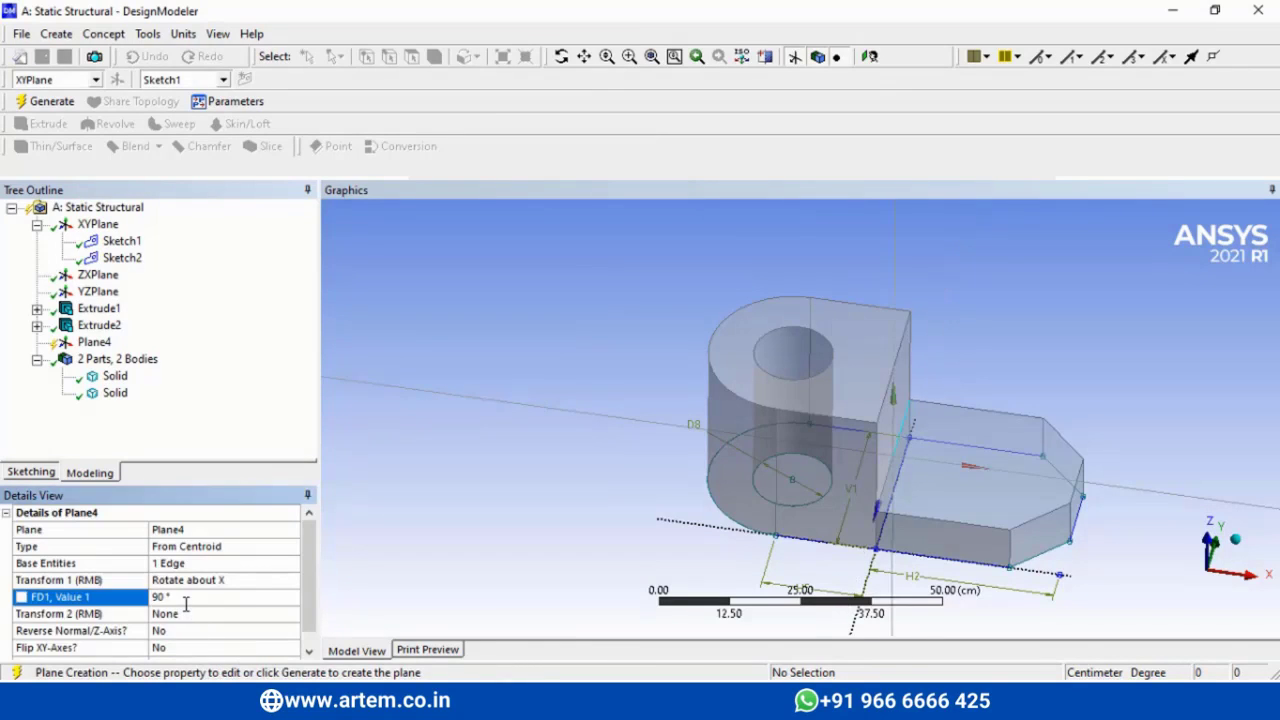
{"action": "left_click", "coordinate": [40, 104]}
- Add a new sketch on Plane4 and open it for sketching
{"action": "left_click", "coordinate": [96, 345]}
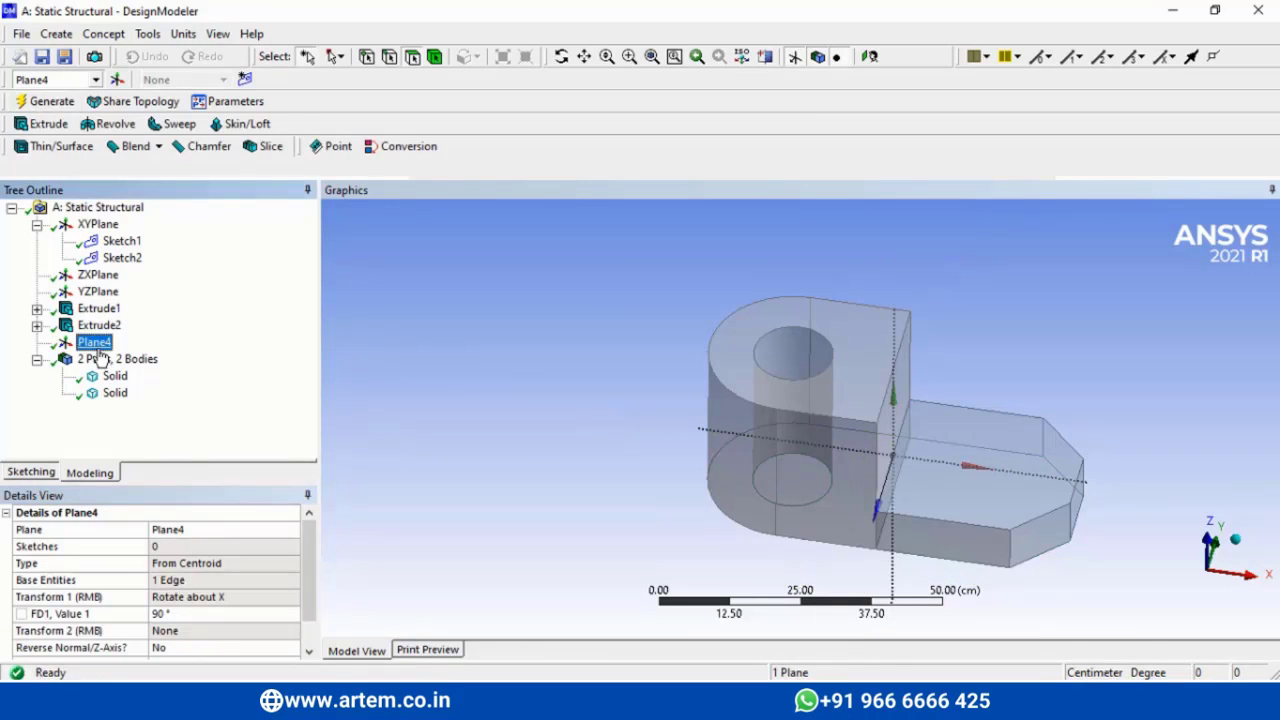
{"action": "left_click", "coordinate": [34, 106]}
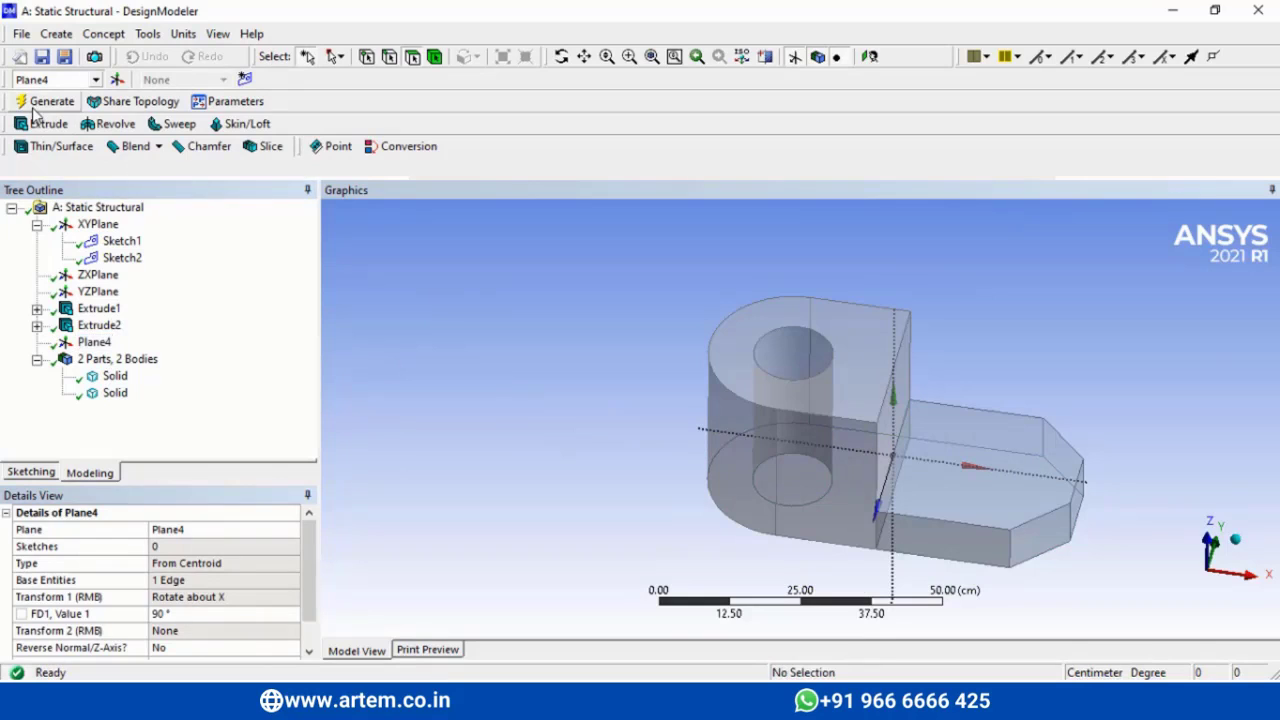
{"action": "left_click", "coordinate": [90, 342]}
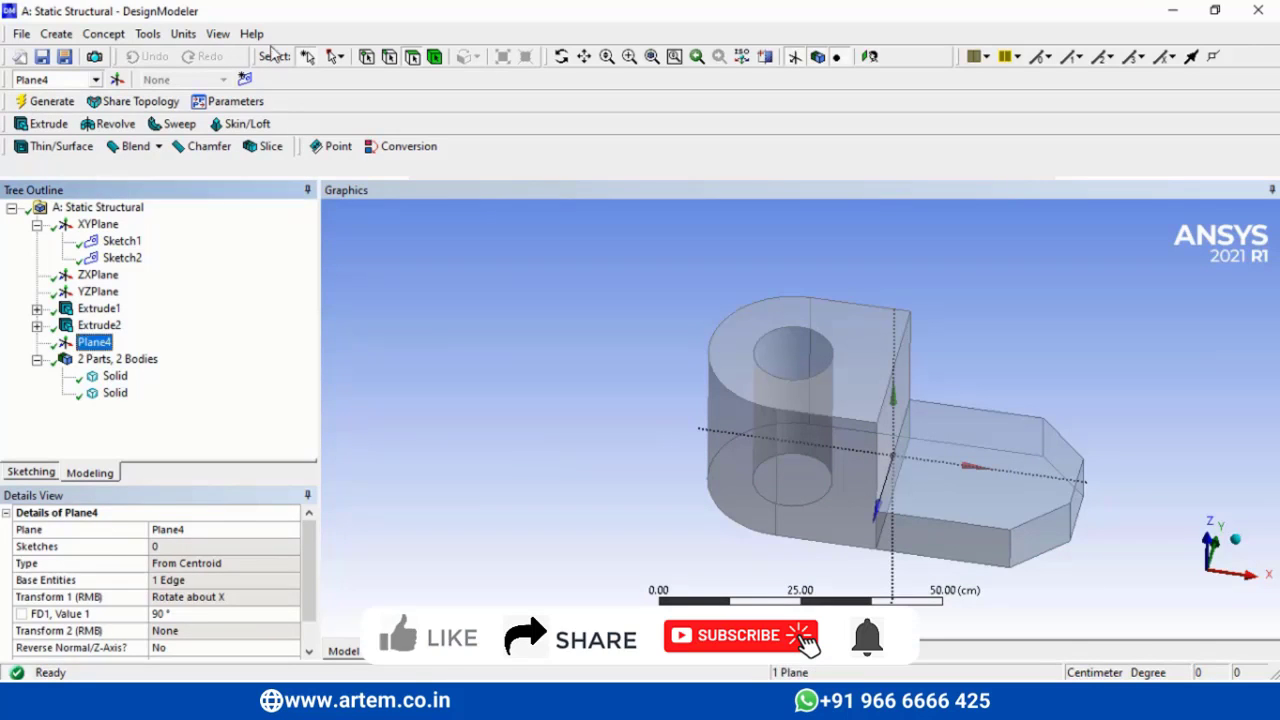
{"action": "left_click", "coordinate": [244, 79]}
{"action": "left_click", "coordinate": [122, 359]}
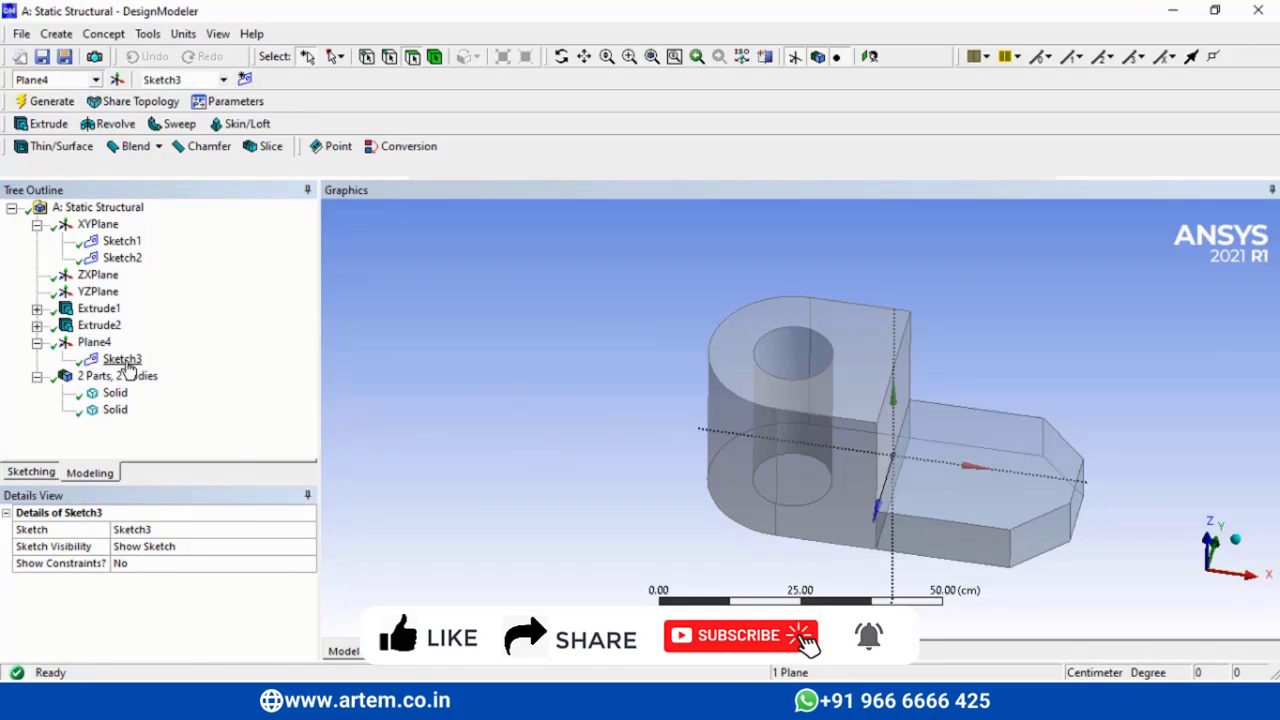
{"action": "left_click", "coordinate": [30, 472]}
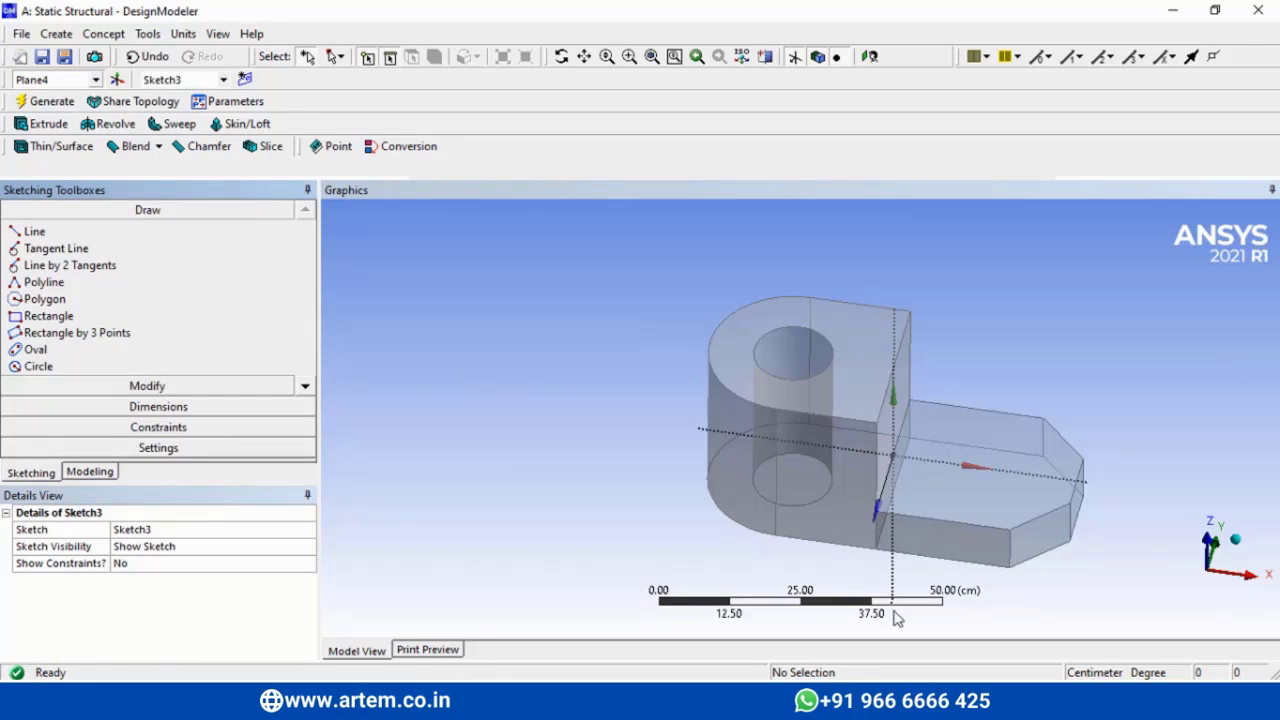
- Draw a horizontal line about 33 cm long from Plane4's origin to the base's tip and a vertical line about 21 cm up the boss face
{"action": "left_click", "coordinate": [1220, 545]}
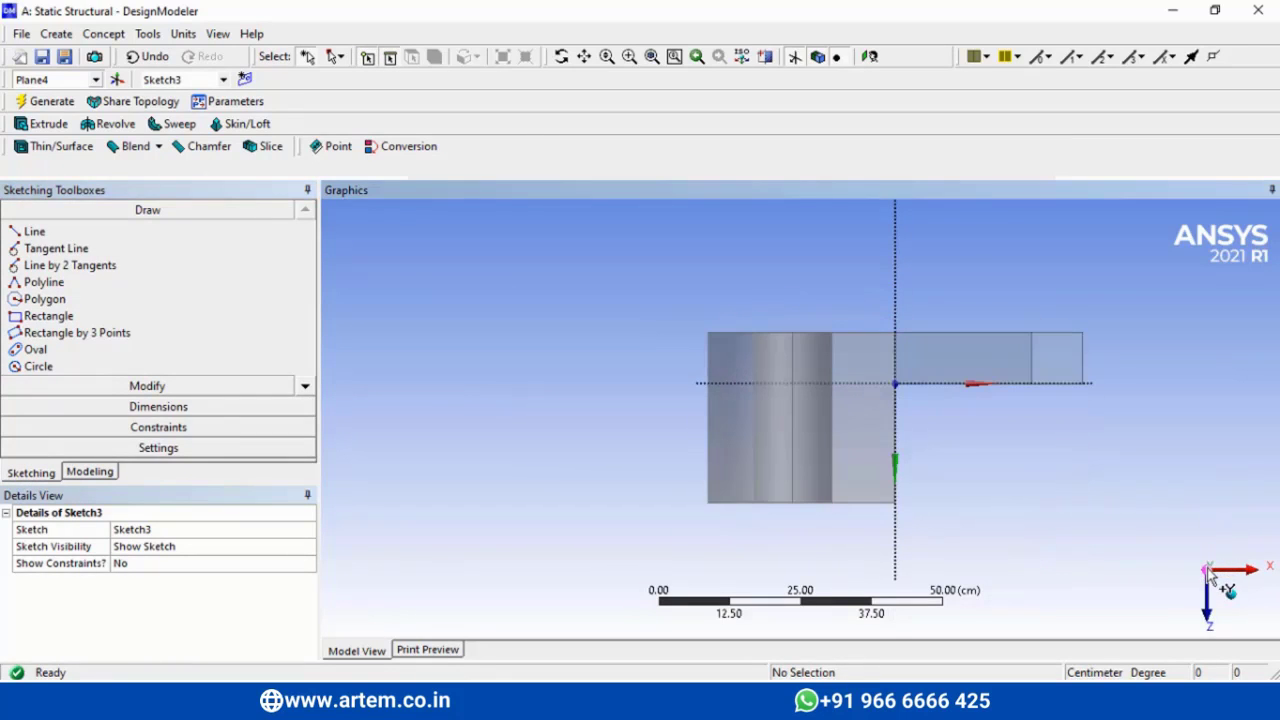
{"action": "left_click", "coordinate": [562, 56]}
{"action": "left_click_drag", "start_coordinate": [780, 537], "coordinate": [771, 345]}
{"action": "left_click", "coordinate": [32, 233]}
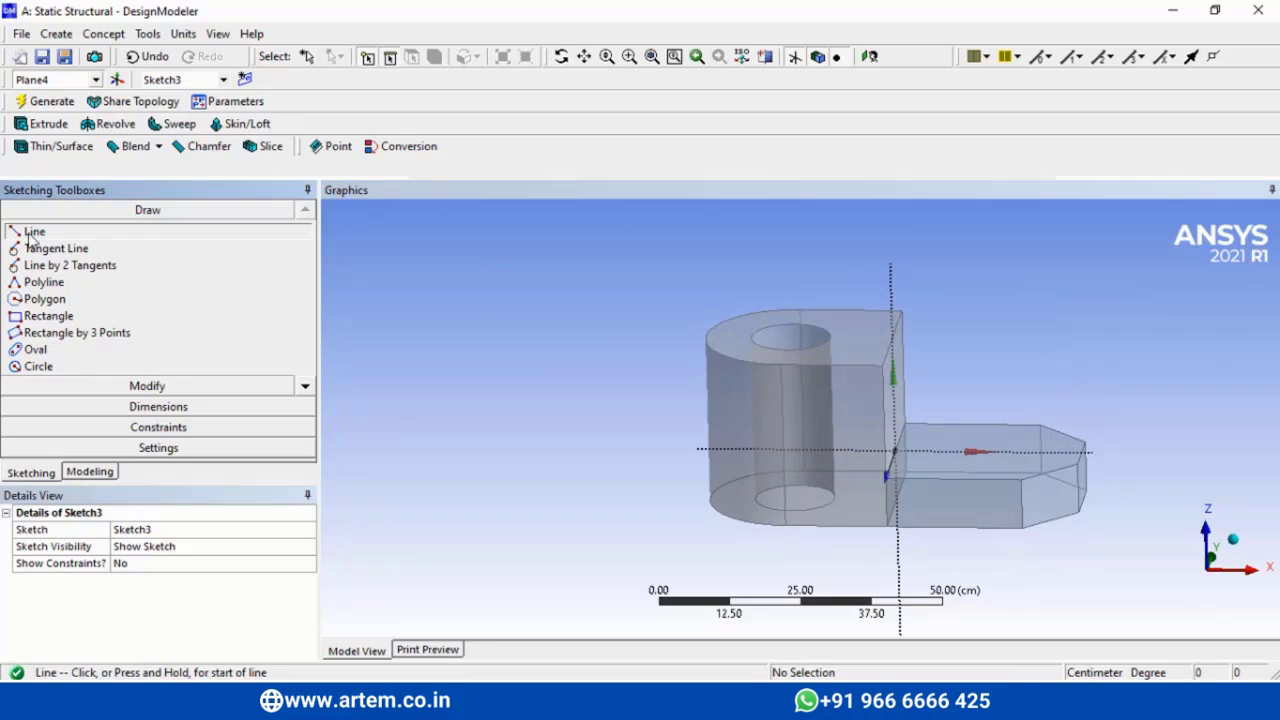
{"action": "left_click", "coordinate": [893, 448]}
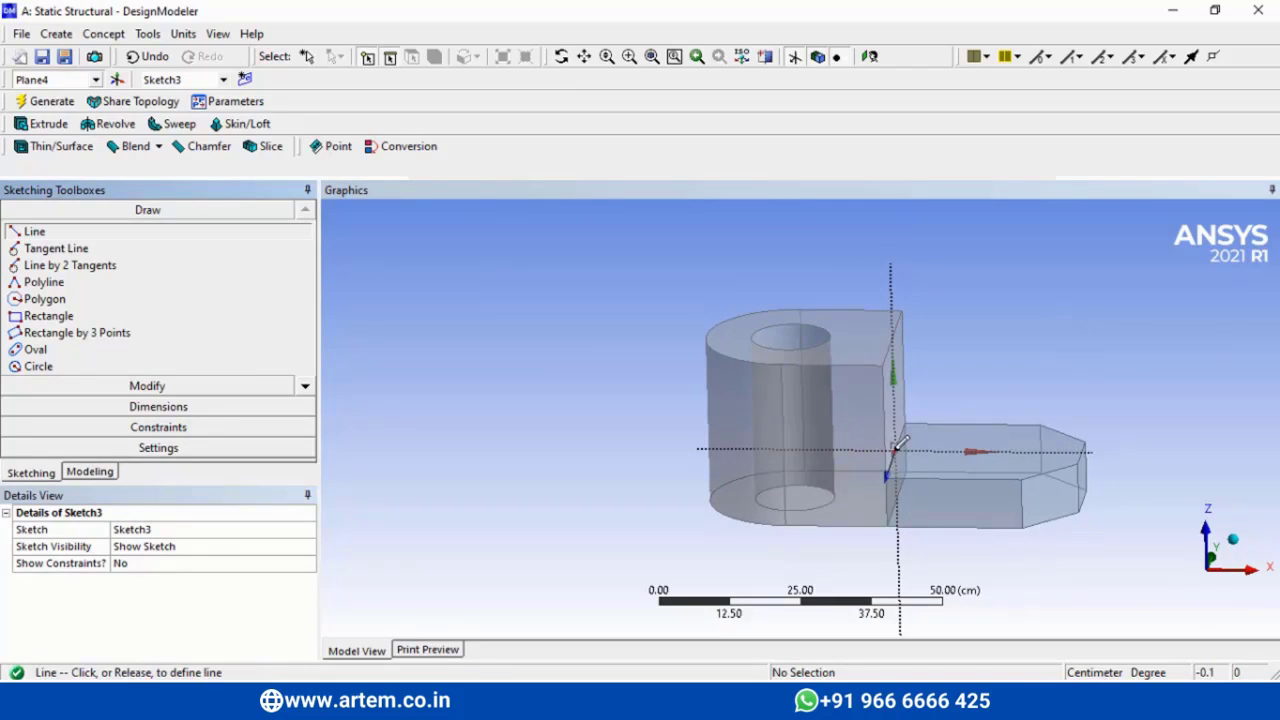
{"action": "left_click", "coordinate": [1083, 451]}
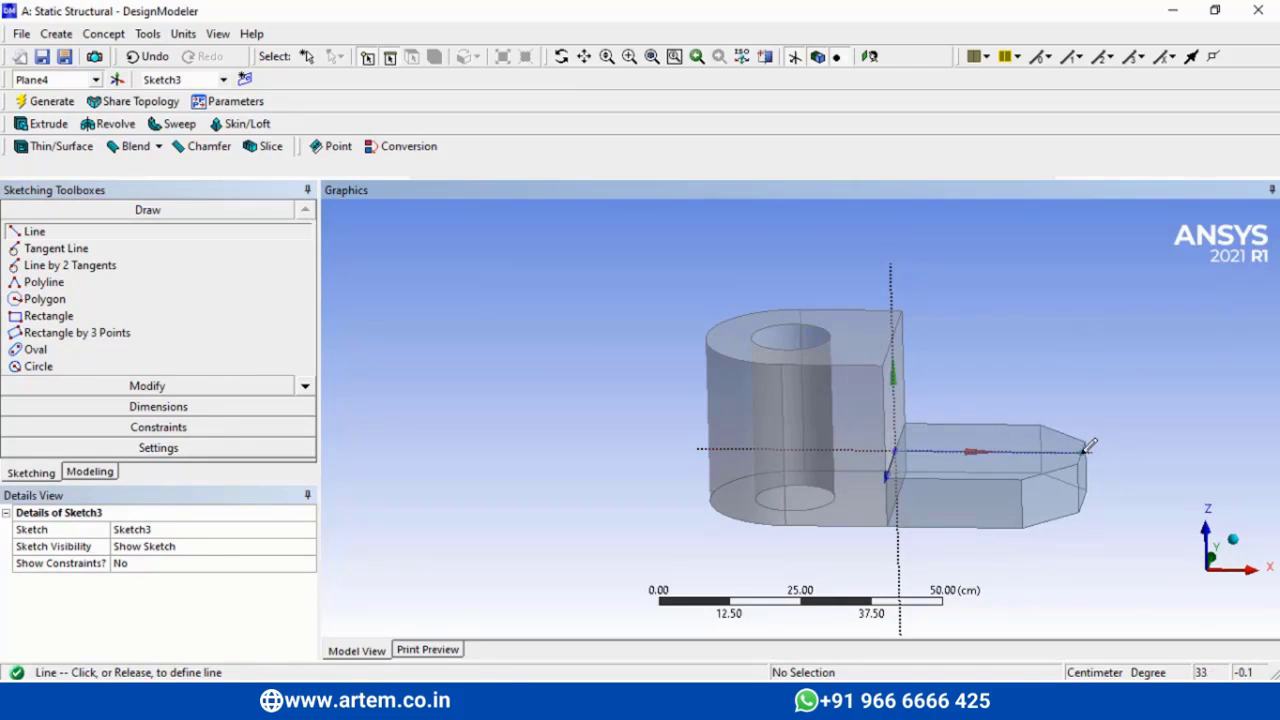
{"action": "left_click", "coordinate": [893, 336]}
{"action": "left_click", "coordinate": [893, 336]}
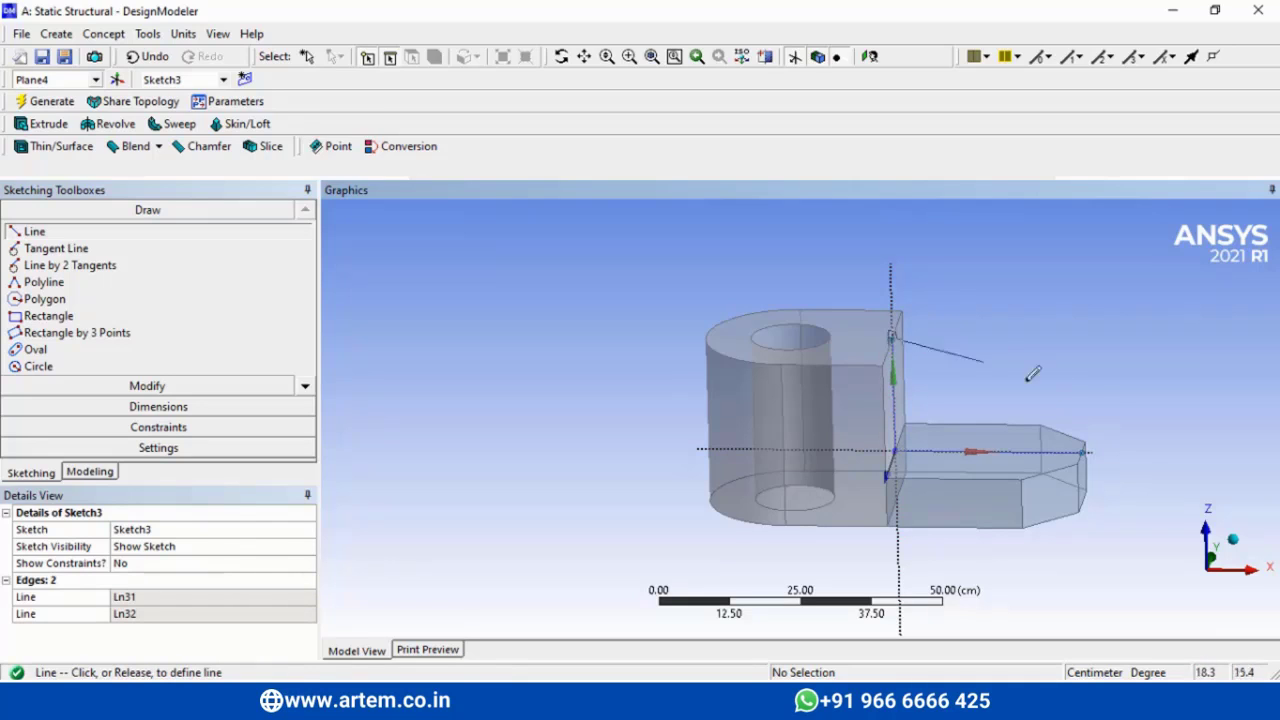
{"action": "left_click", "coordinate": [1084, 448]}
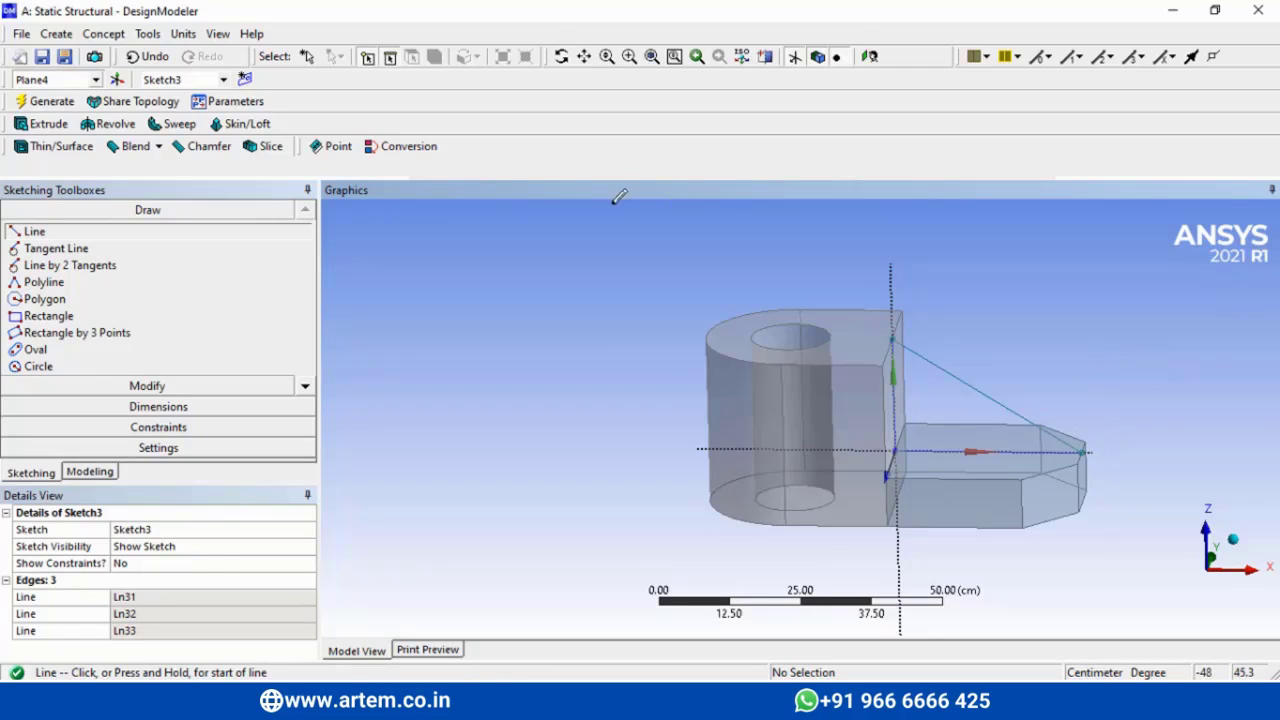
{"action": "left_click", "coordinate": [160, 57]}
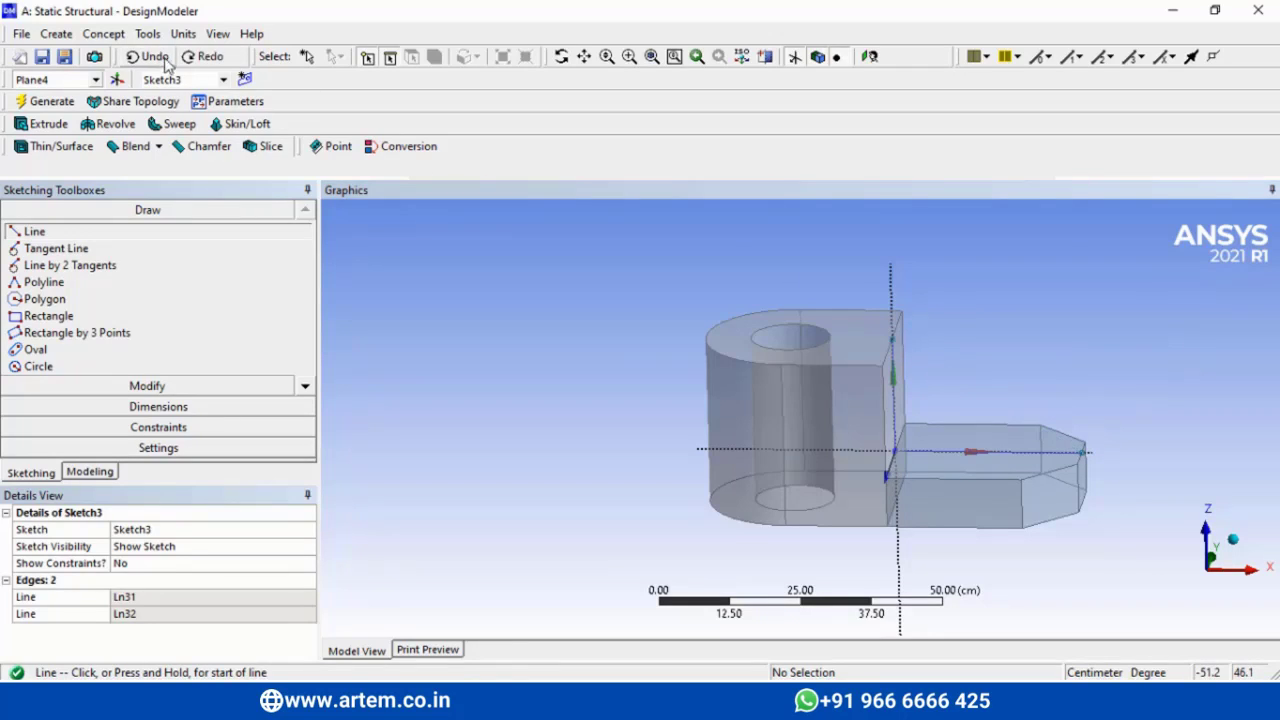
- Close the rib triangle with a sloped line from the base's tip to the upper end of the vertical line
{"action": "left_click", "coordinate": [1084, 449]}
{"action": "left_click", "coordinate": [891, 340]}
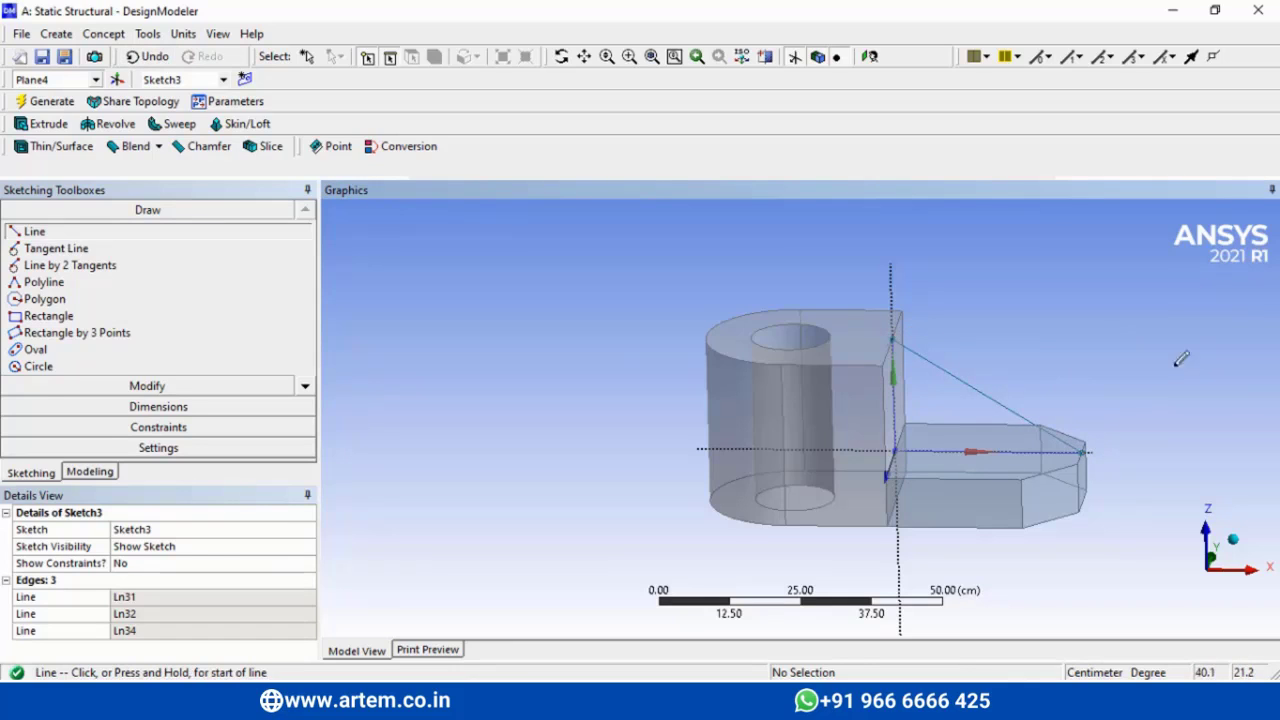
{"action": "left_click", "coordinate": [89, 472]}
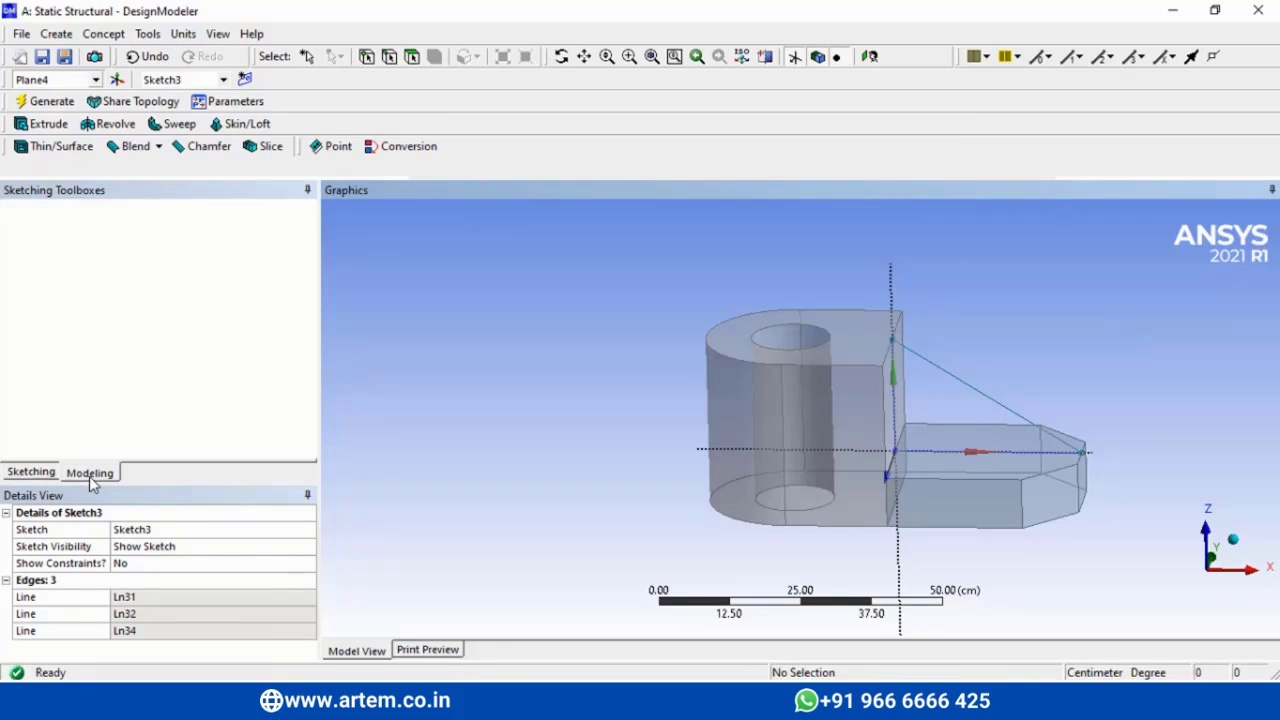
- Hide both solid bodies so that only Sketch3 is displayed
{"action": "left_click", "coordinate": [122, 360]}
{"action": "left_click", "coordinate": [114, 393]}
{"action": "left_click", "coordinate": [114, 410], "text": "ctrl"}
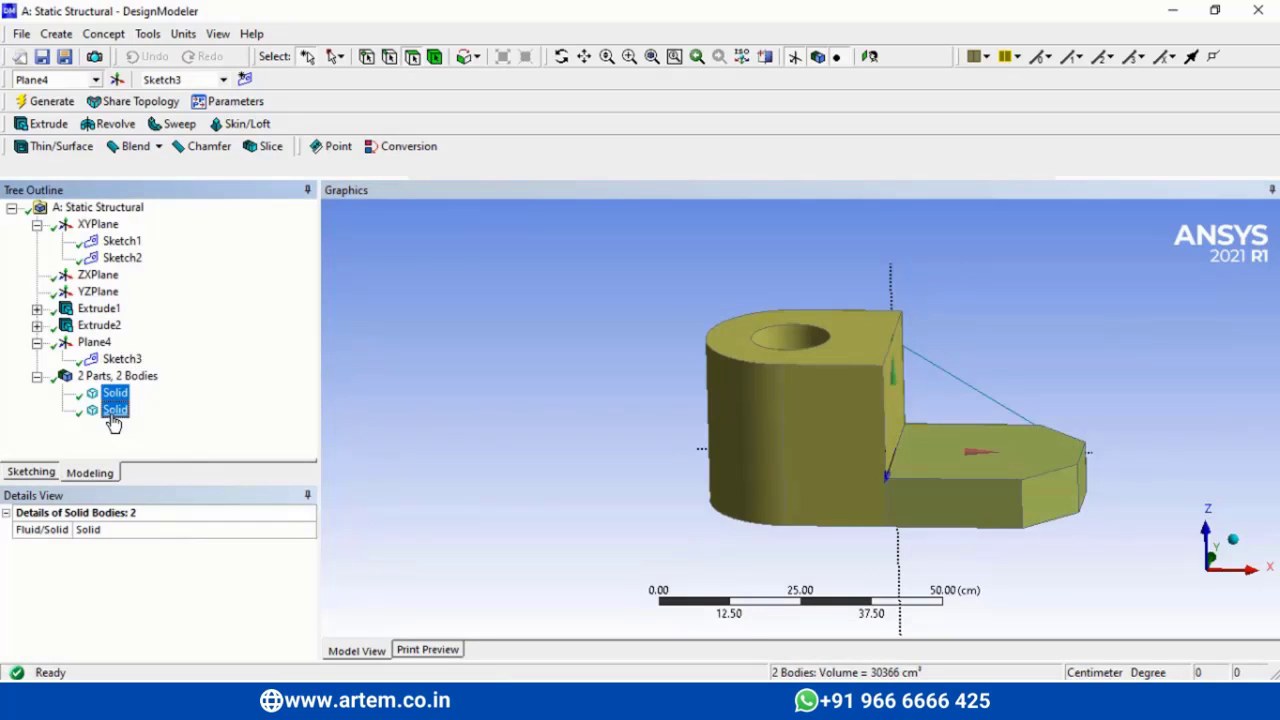
{"action": "right_click", "coordinate": [116, 412]}
{"action": "left_click", "coordinate": [150, 425]}
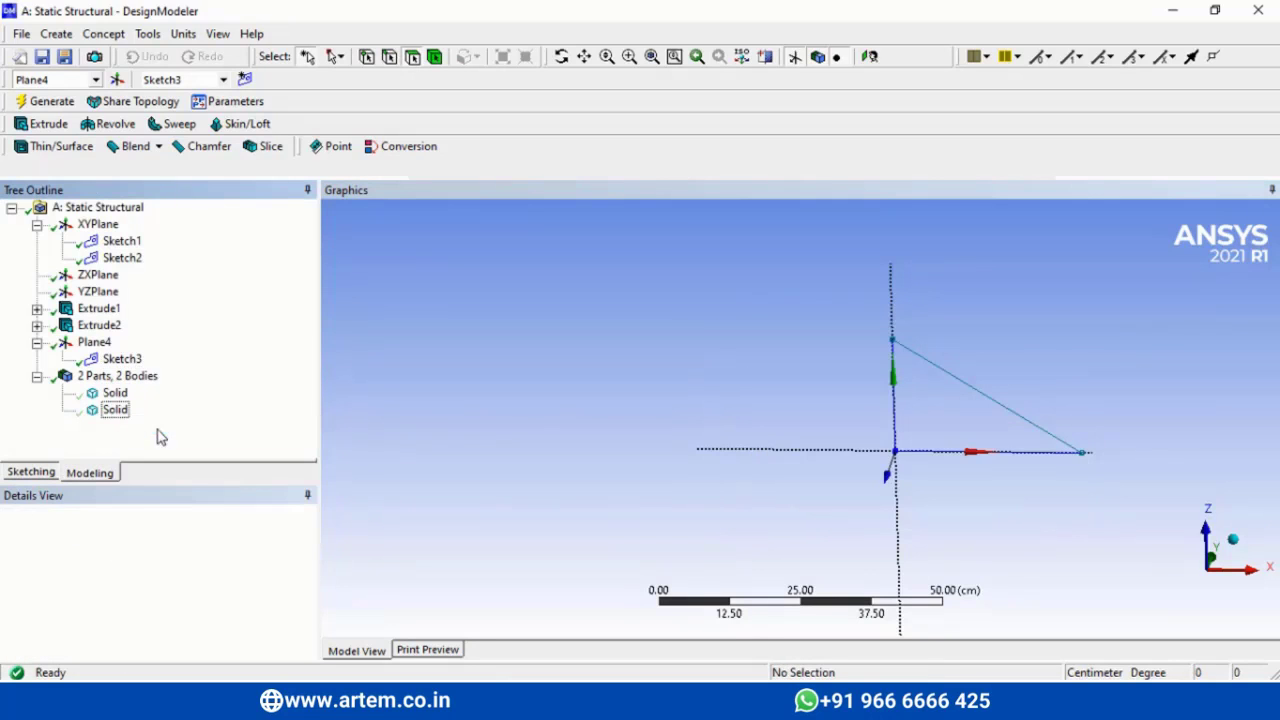
- Add general dimensions to the horizontal and vertical legs of the triangle in Sketch3
{"action": "left_click", "coordinate": [24, 476]}
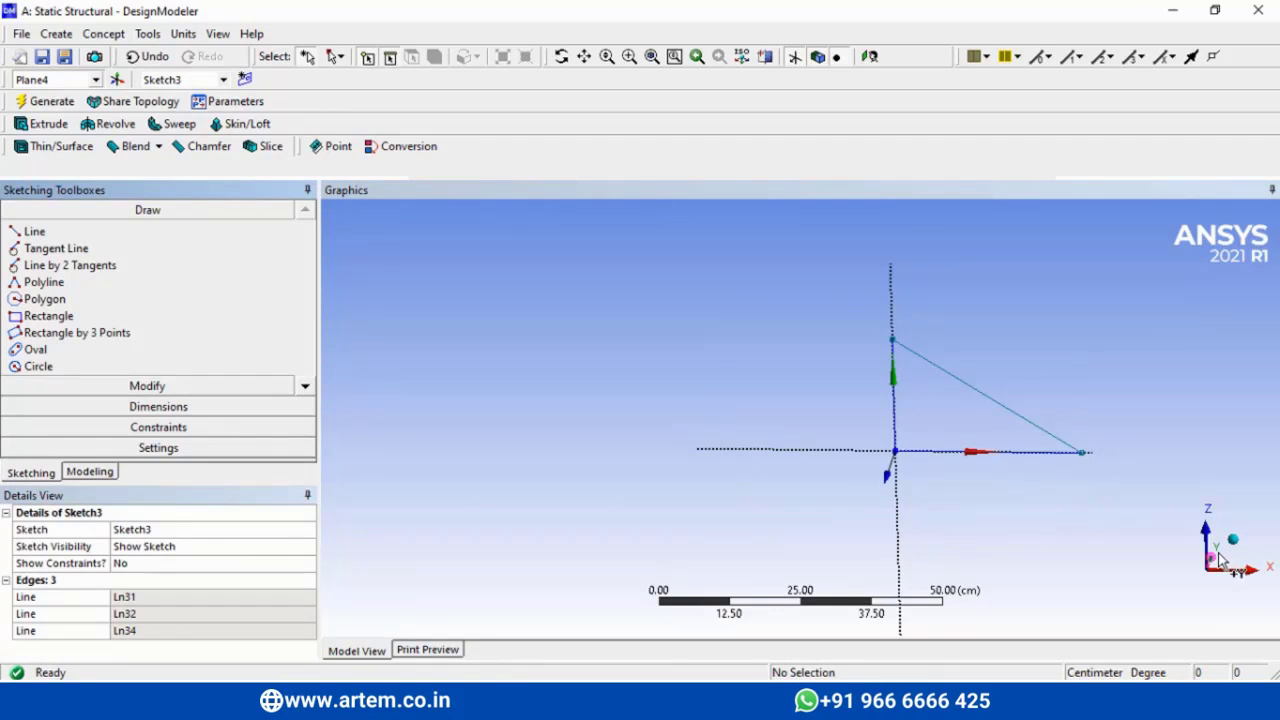
{"action": "left_click", "coordinate": [1219, 561]}
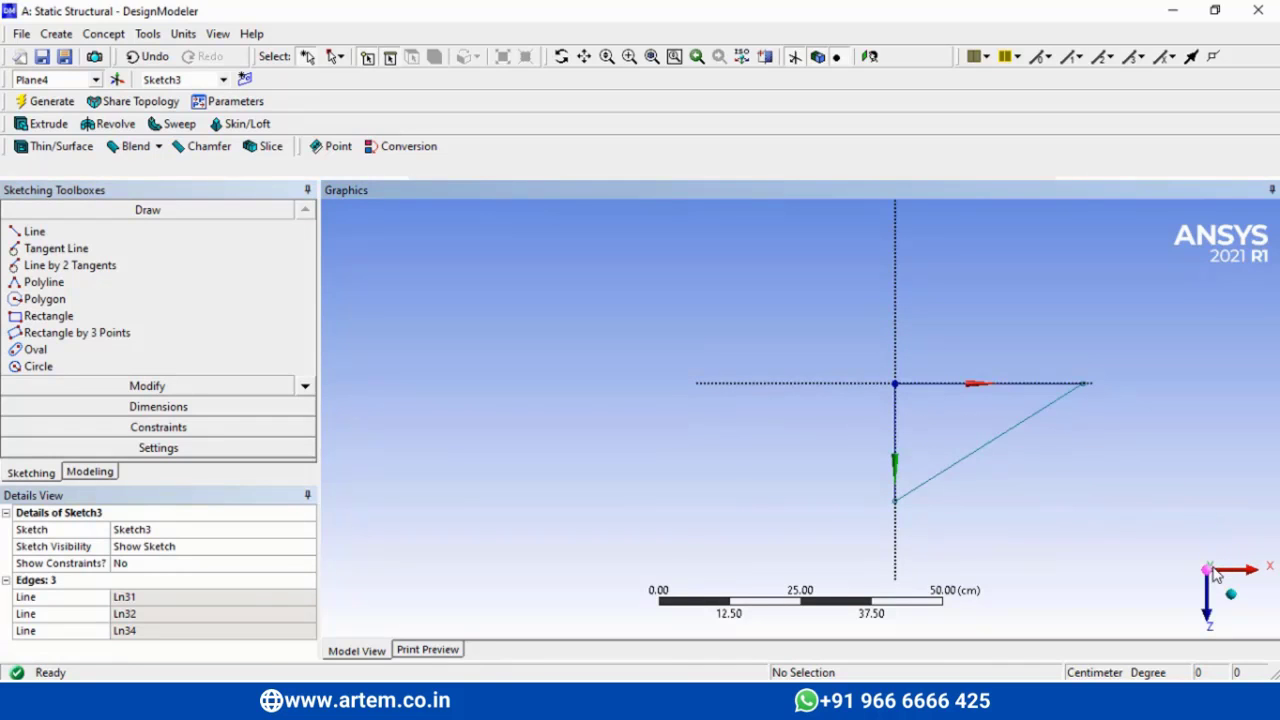
{"action": "left_click", "coordinate": [562, 55]}
{"action": "mouse_move", "coordinate": [883, 466]}
{"action": "left_mouse_down"}
{"action": "mouse_move", "coordinate": [886, 271]}
{"action": "mouse_move", "coordinate": [884, 297]}
{"action": "left_mouse_up"}
{"action": "left_click", "coordinate": [158, 406]}
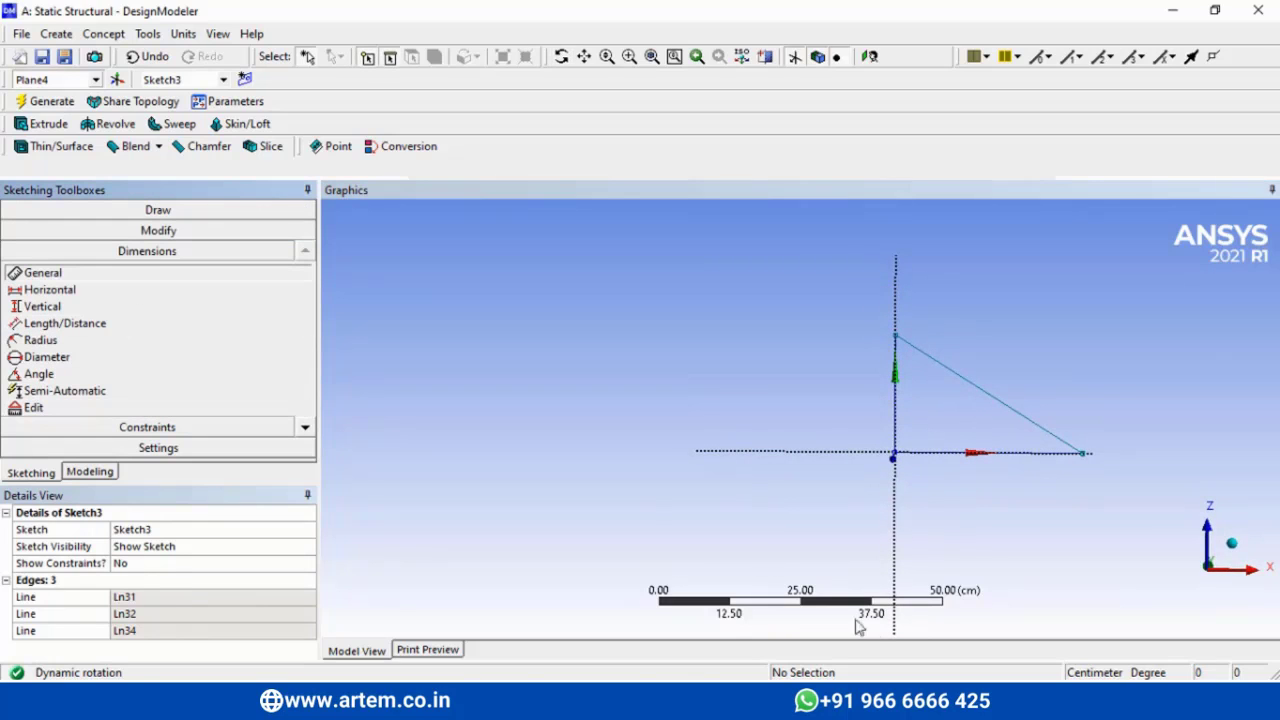
{"action": "left_click", "coordinate": [940, 455]}
{"action": "left_click", "coordinate": [945, 484]}
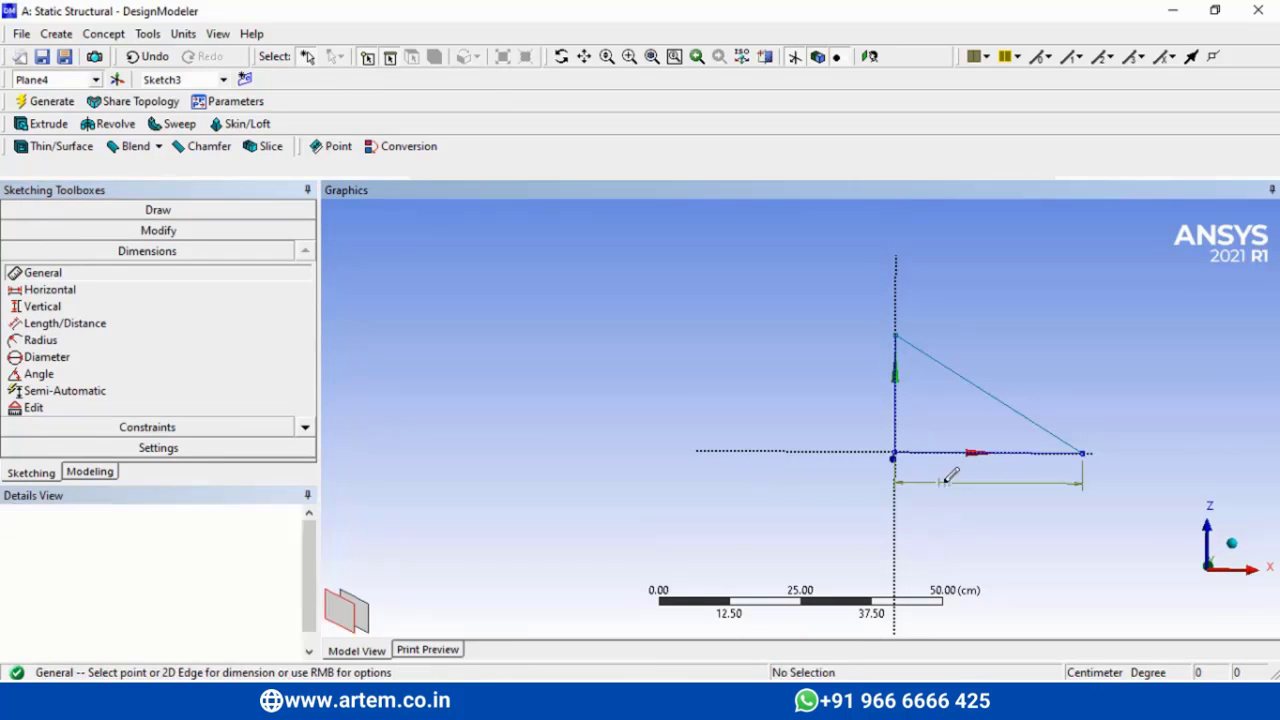
{"action": "left_click", "coordinate": [895, 432]}
{"action": "left_click", "coordinate": [865, 403]}
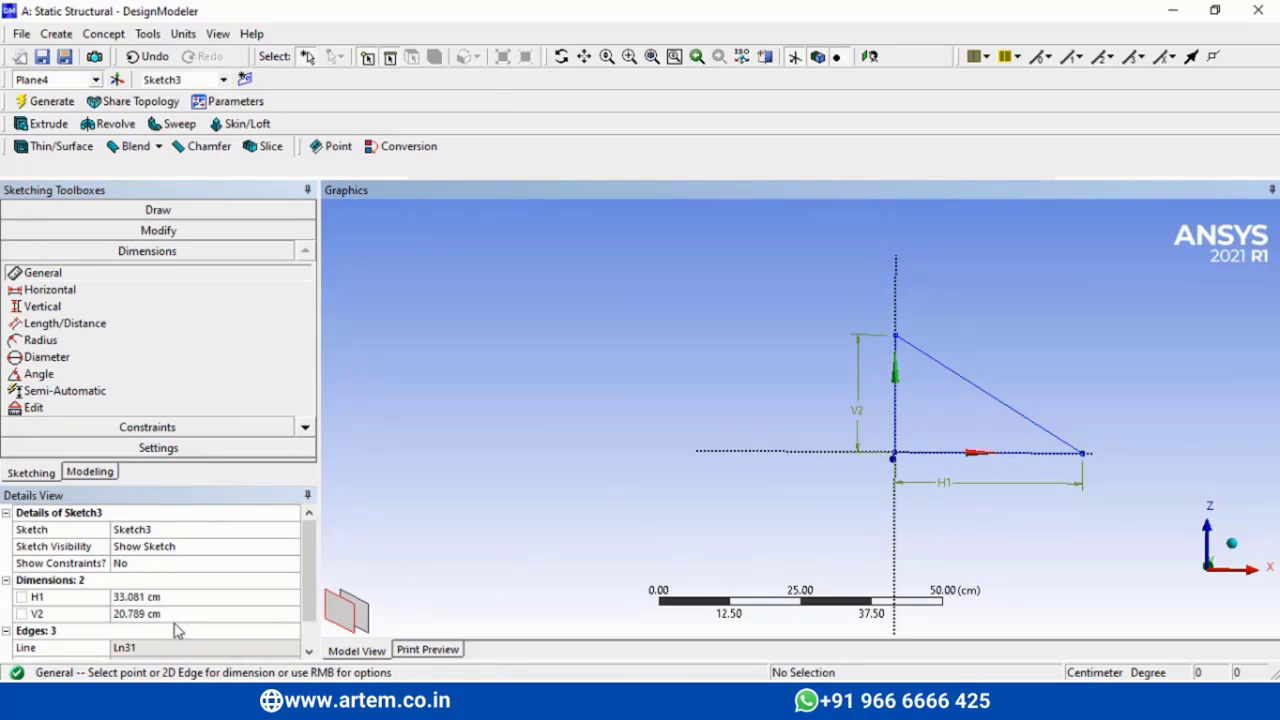
- Set the triangle's vertical dimension V2 to 21 cm and horizontal dimension H1 to 33 cm, and regenerate the model
{"action": "left_click", "coordinate": [176, 614]}
{"action": "key", "text": "BackSpace"}
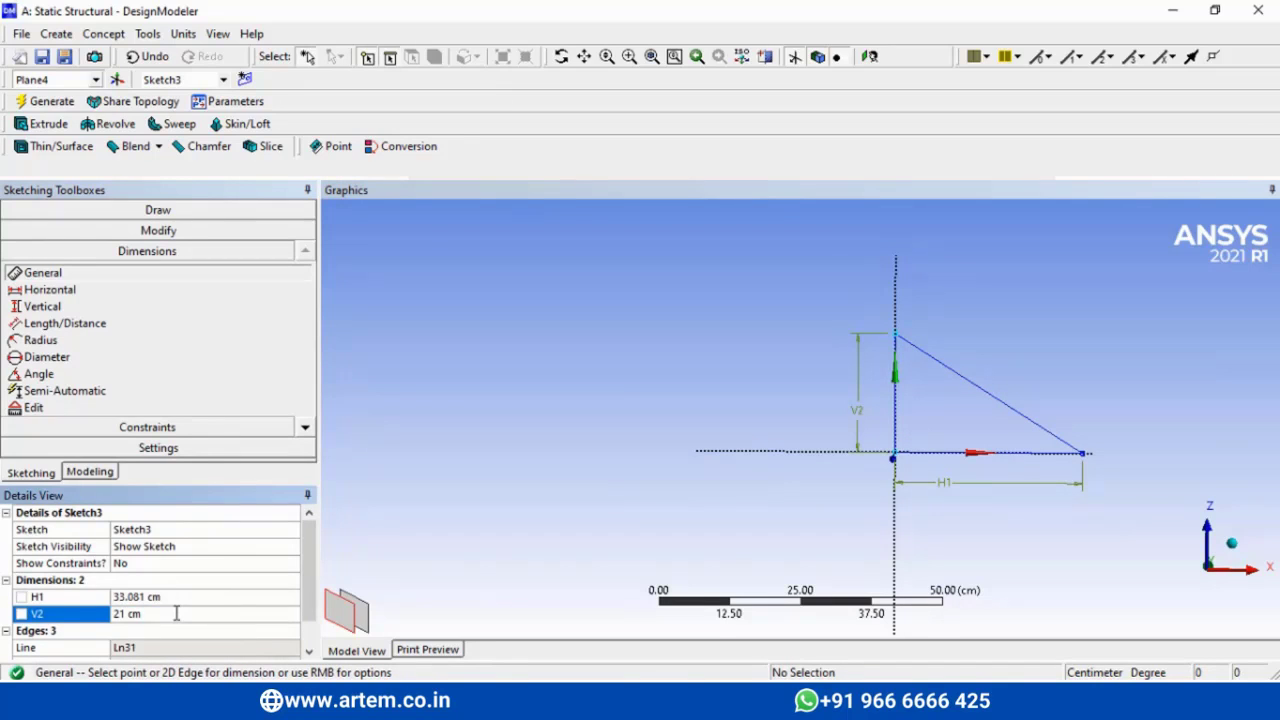
{"action": "left_click", "coordinate": [174, 597]}
{"action": "type", "text": "33"}
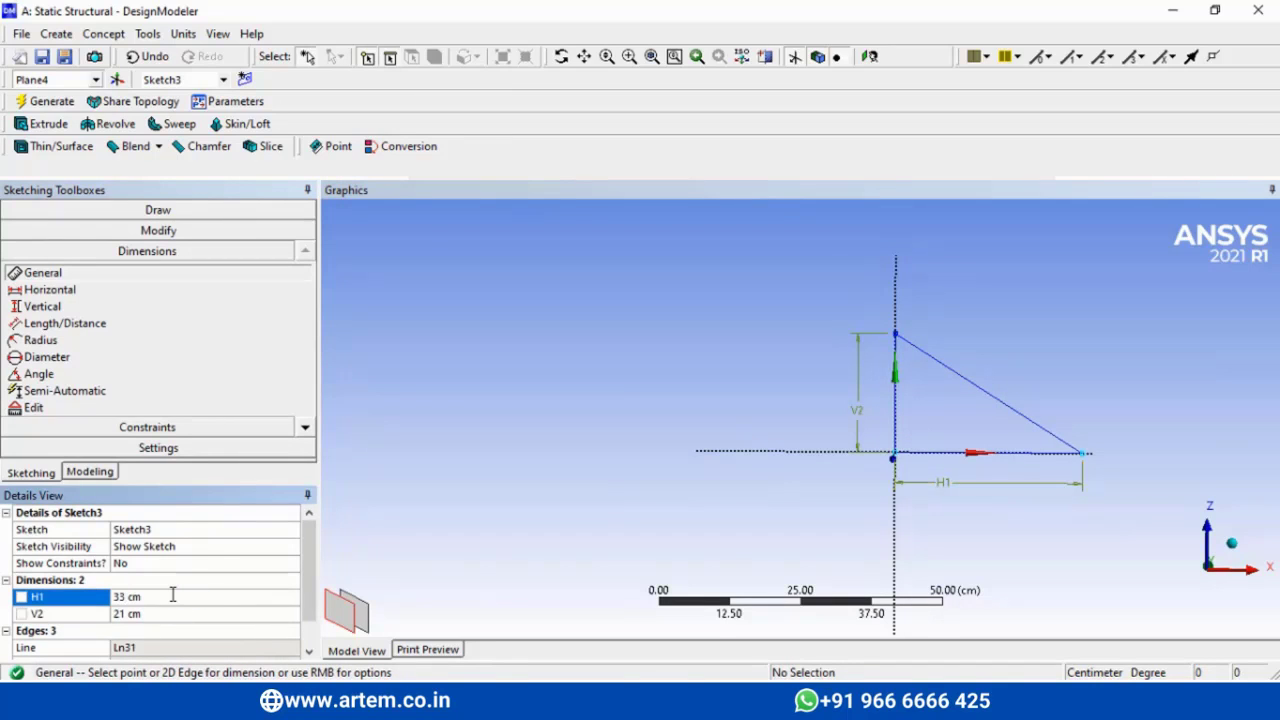
{"action": "left_click", "coordinate": [47, 101]}
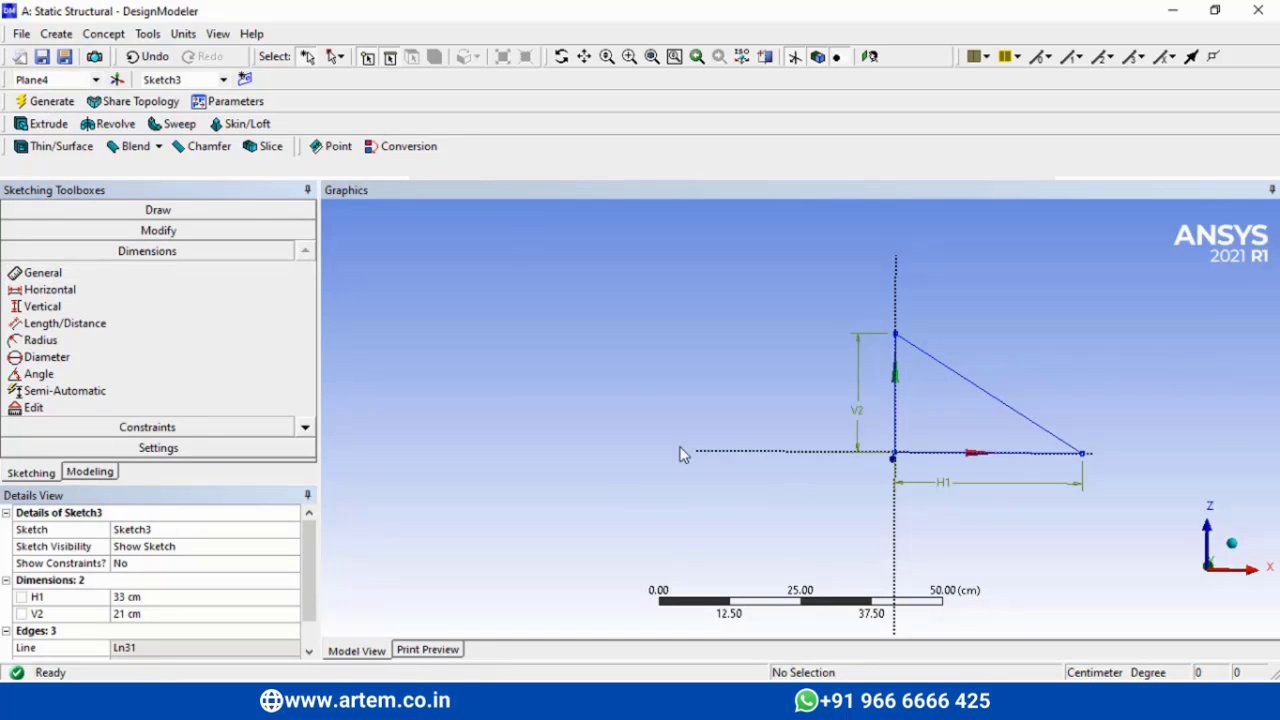
- Extrude the triangular rib profile Sketch3 as Add Frozen, Both - Symmetric, with a depth of 9 cm, and generate it
{"action": "left_click", "coordinate": [108, 472]}
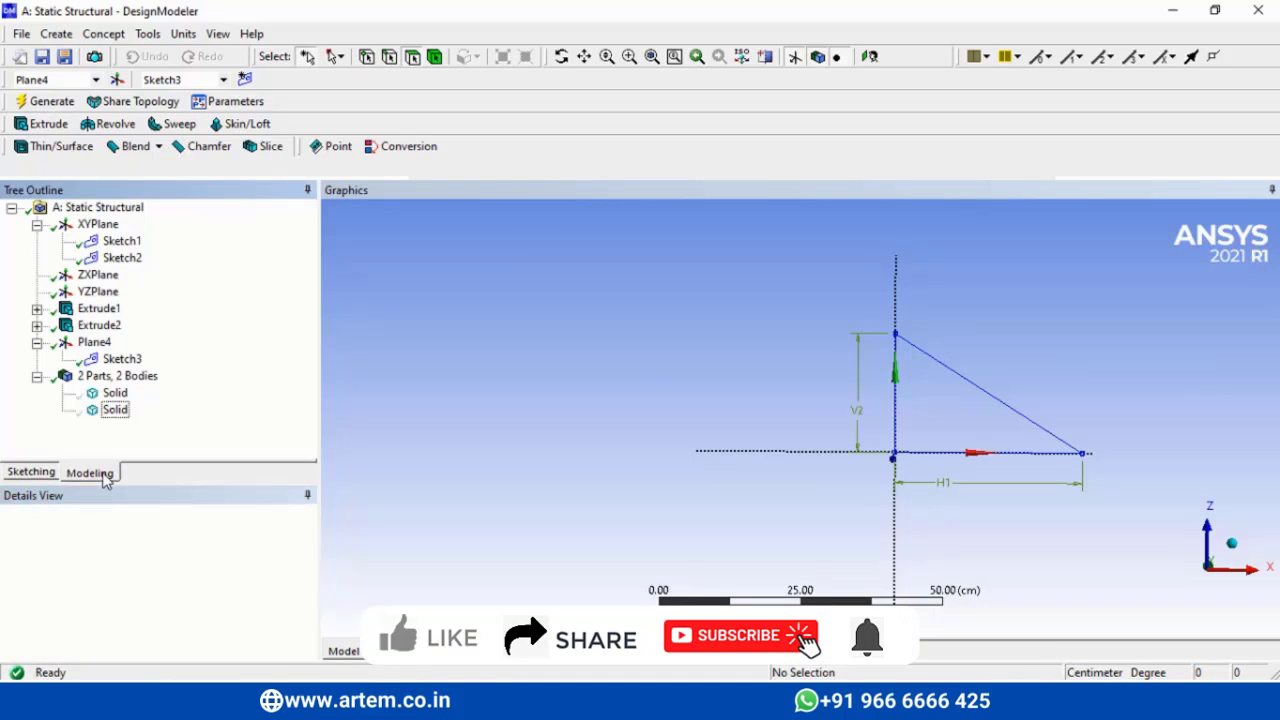
{"action": "left_click", "coordinate": [121, 359]}
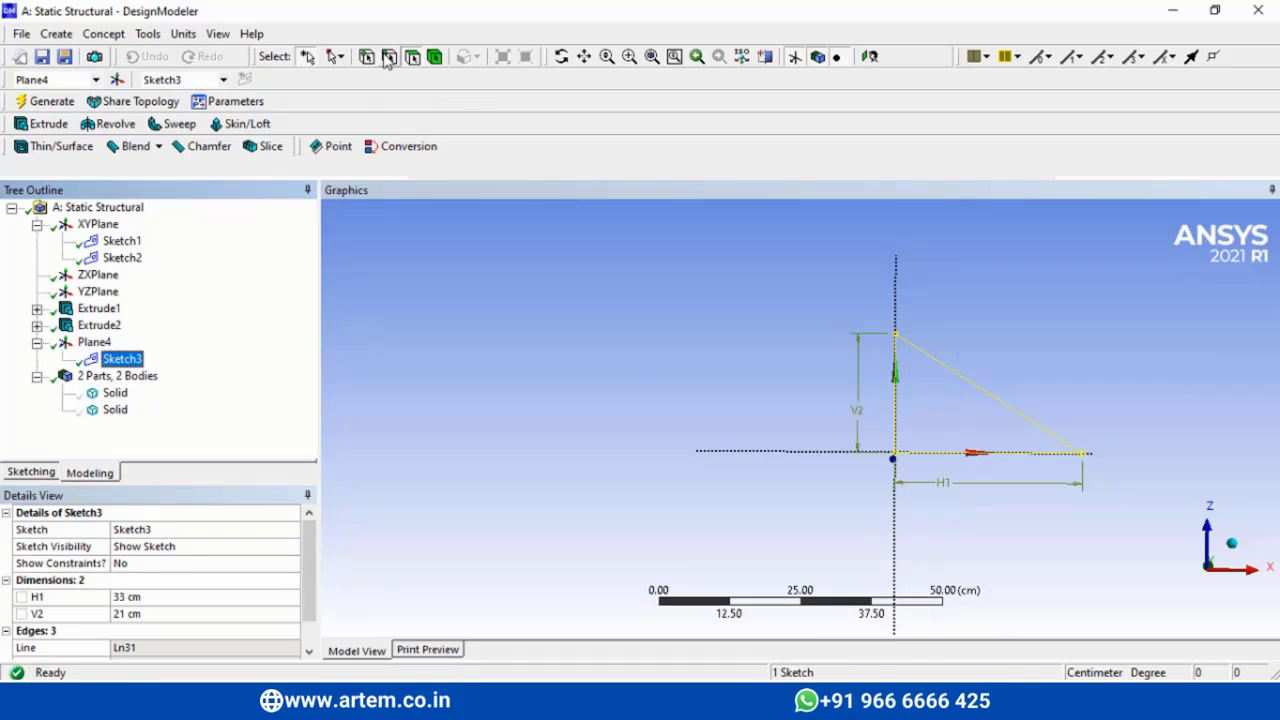
{"action": "left_click", "coordinate": [561, 57]}
{"action": "mouse_move", "coordinate": [1114, 326]}
{"action": "left_mouse_down"}
{"action": "mouse_move", "coordinate": [1003, 363]}
{"action": "mouse_move", "coordinate": [920, 491]}
{"action": "mouse_move", "coordinate": [1023, 331]}
{"action": "mouse_move", "coordinate": [846, 366]}
{"action": "left_mouse_up"}
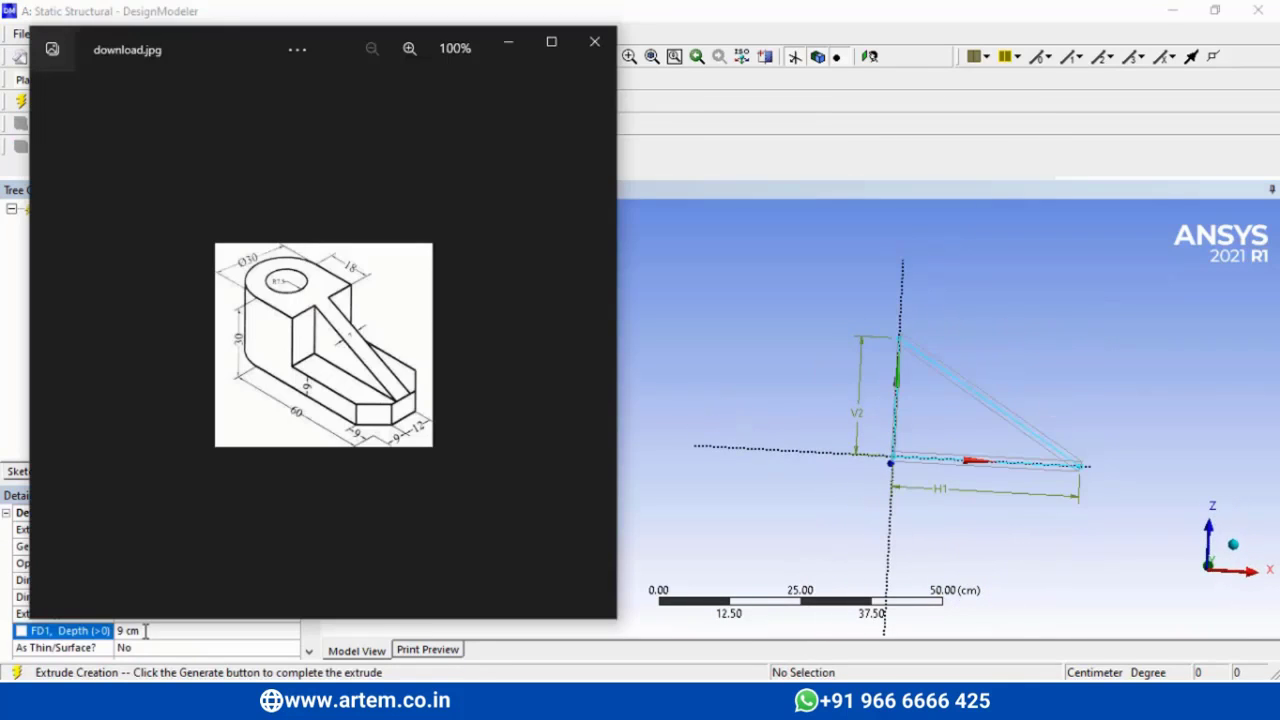
{"action": "left_click", "coordinate": [145, 631]}
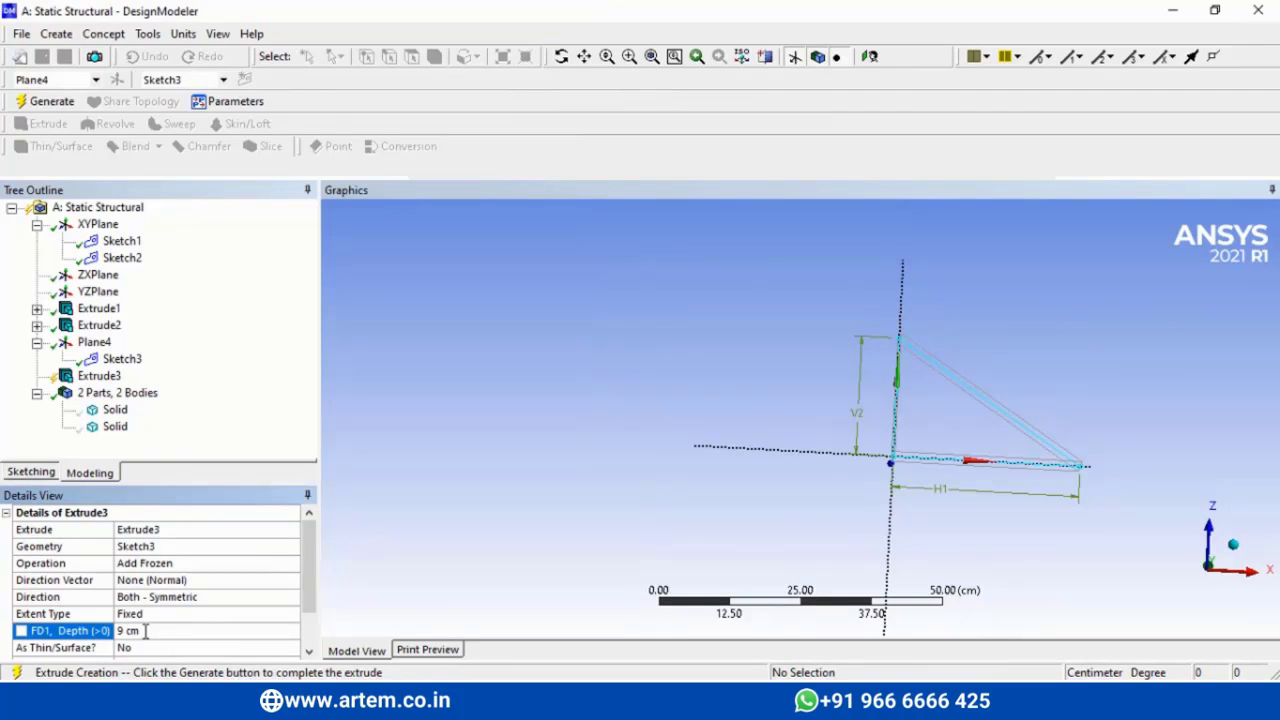
{"action": "left_click", "coordinate": [48, 101]}
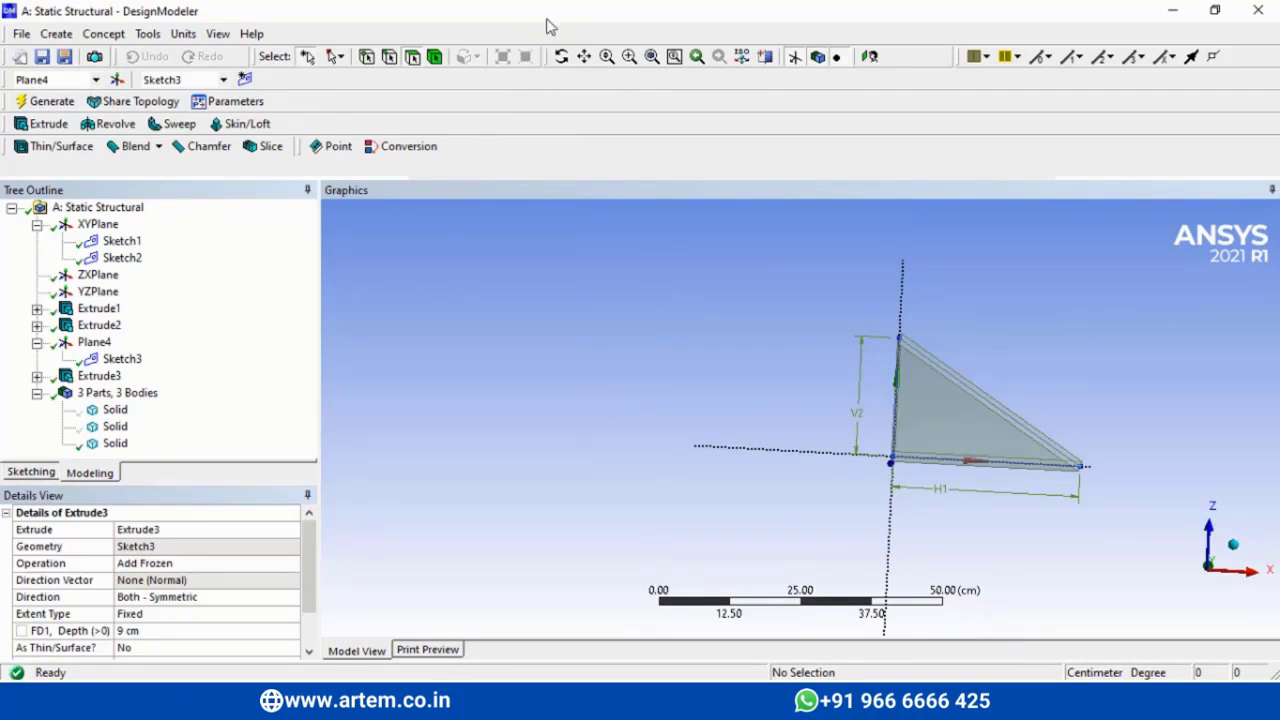
- Show the two hidden solid bodies, the rounded boss and the chamfered base, together with the triangular rib
{"action": "left_click", "coordinate": [563, 57]}
{"action": "left_click_drag", "start_coordinate": [1020, 334], "coordinate": [860, 440]}
{"action": "left_click", "coordinate": [105, 430]}
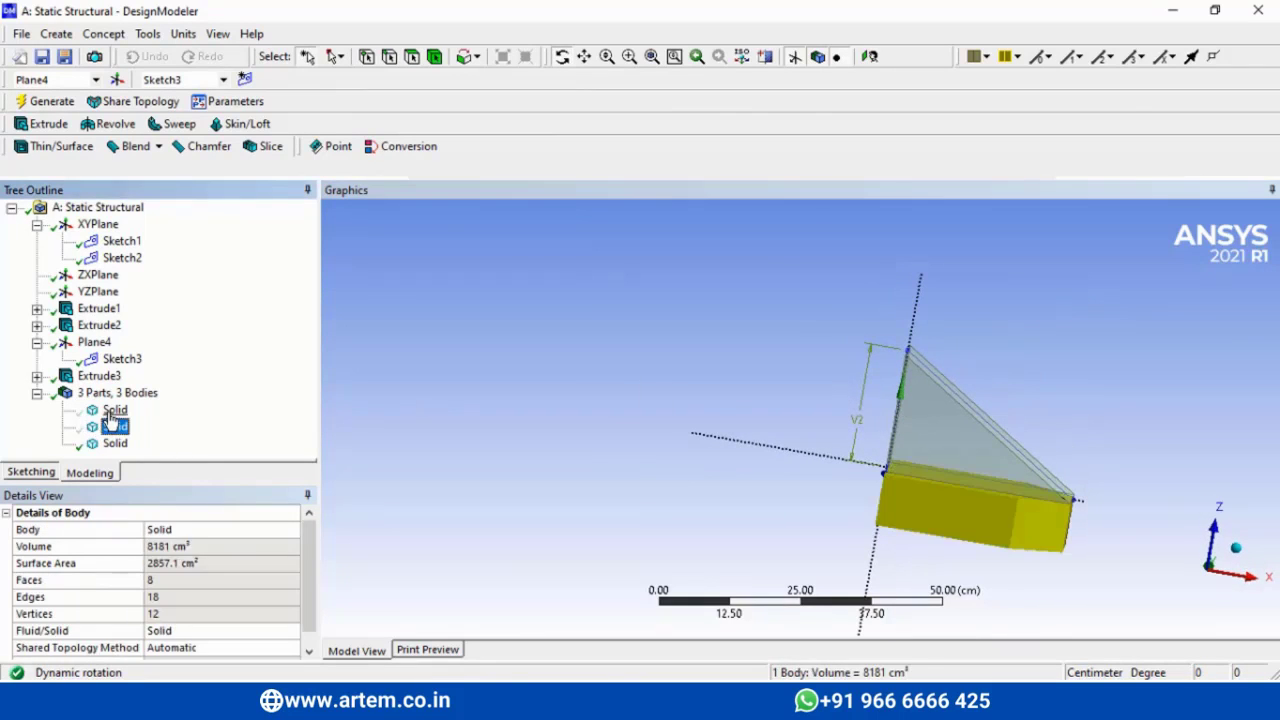
{"action": "left_click", "coordinate": [110, 411], "text": "ctrl"}
{"action": "right_click", "coordinate": [112, 411]}
{"action": "left_click", "coordinate": [153, 446]}
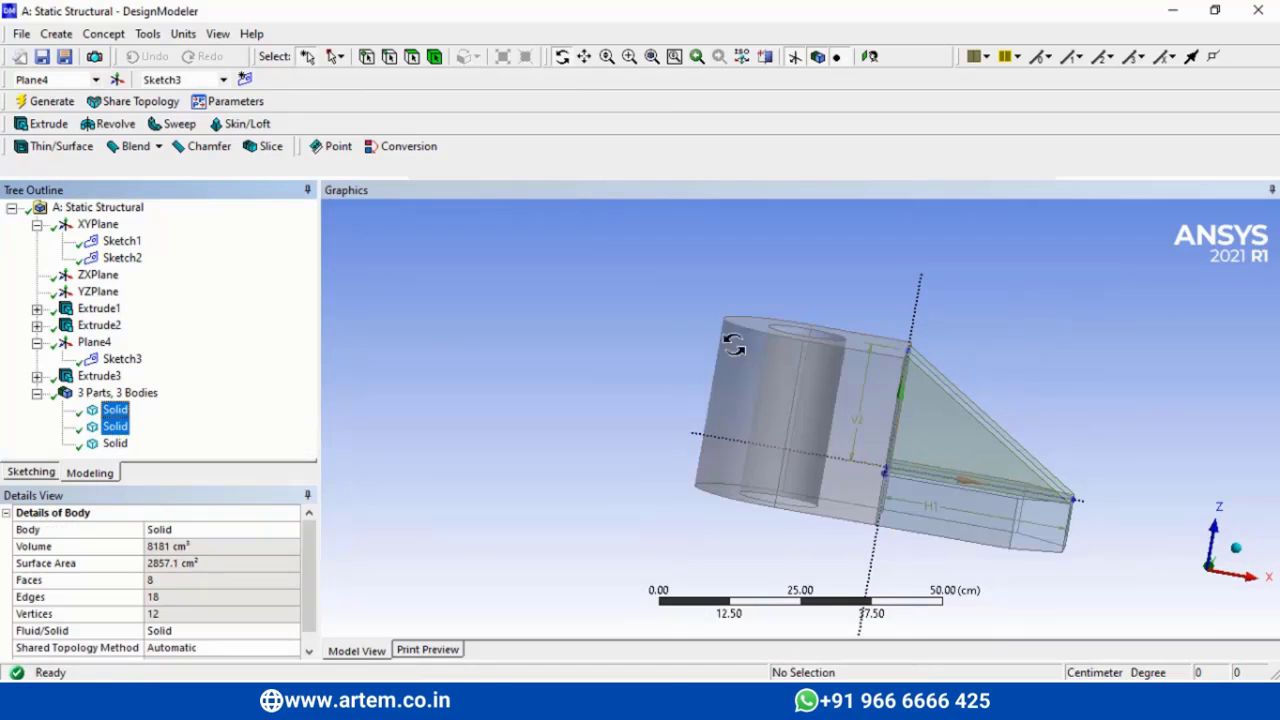
{"action": "left_click_drag", "start_coordinate": [989, 297], "coordinate": [843, 316]}
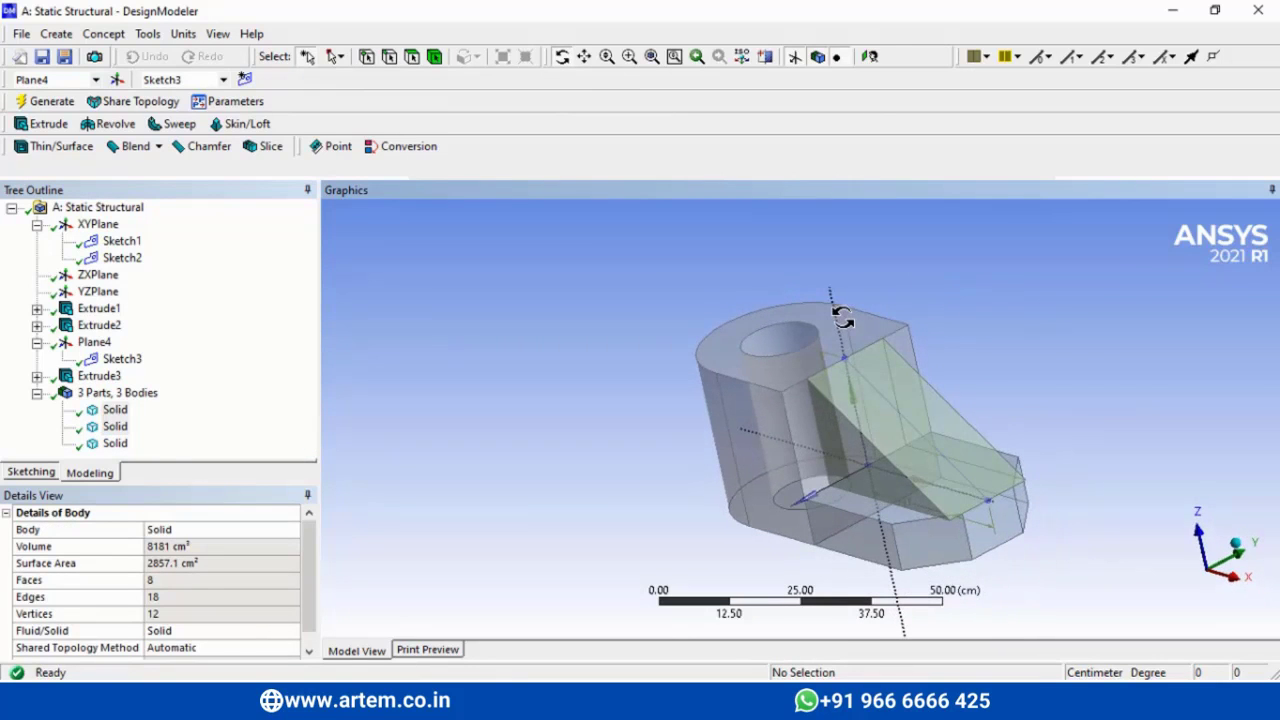
- Set the symmetric extrusion depth of the triangular rib in Extrude3 to 3.5 cm and regenerate the model
{"action": "left_click", "coordinate": [113, 444]}
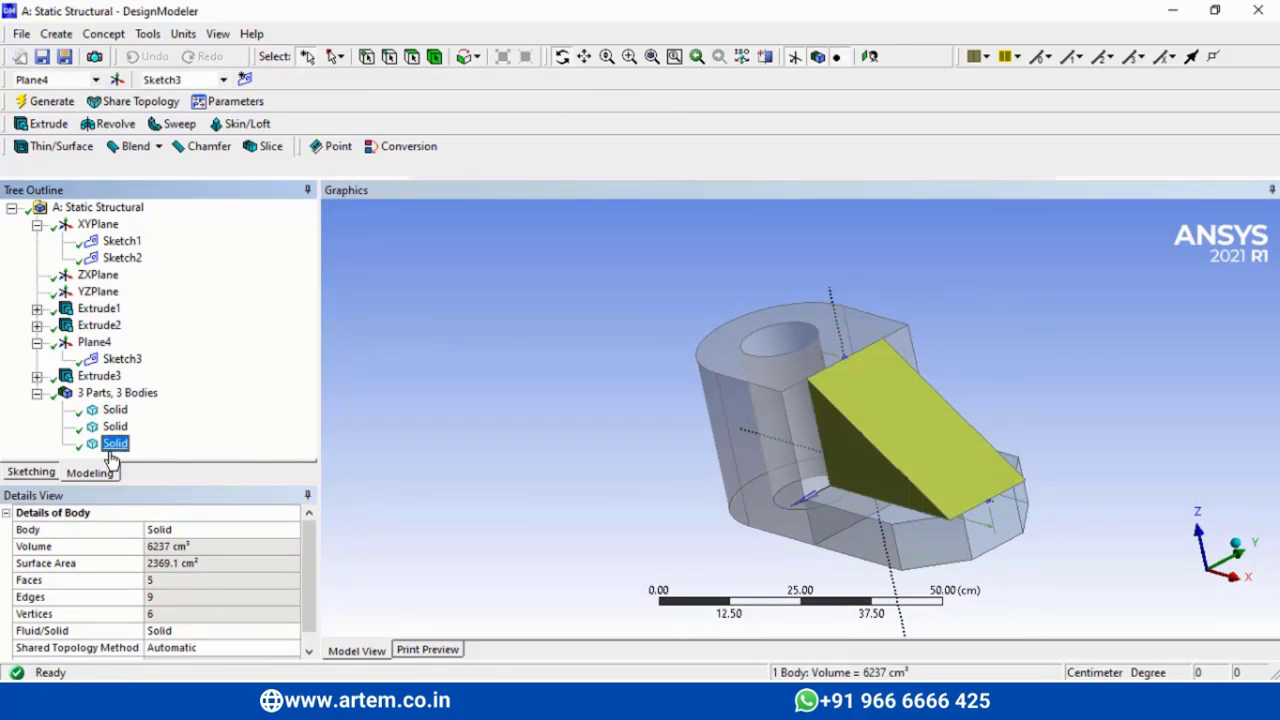
{"action": "left_click", "coordinate": [37, 376]}
{"action": "left_click", "coordinate": [125, 395]}
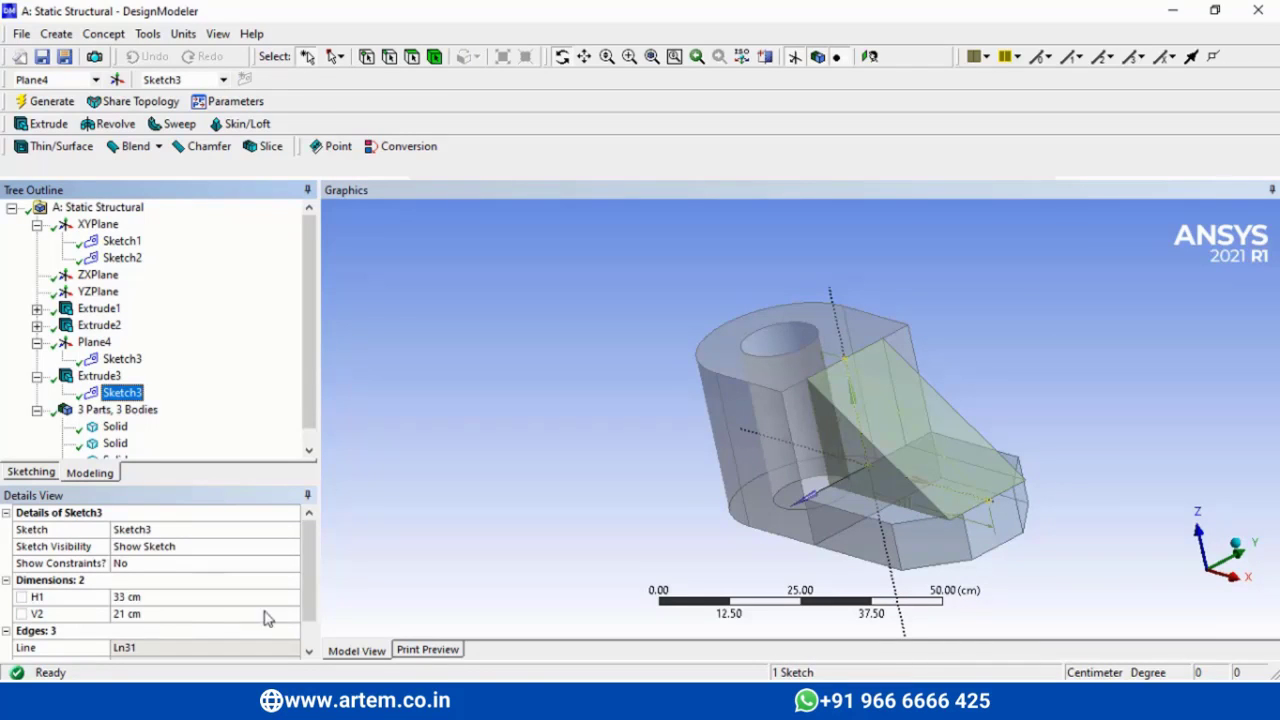
{"action": "left_click", "coordinate": [121, 362]}
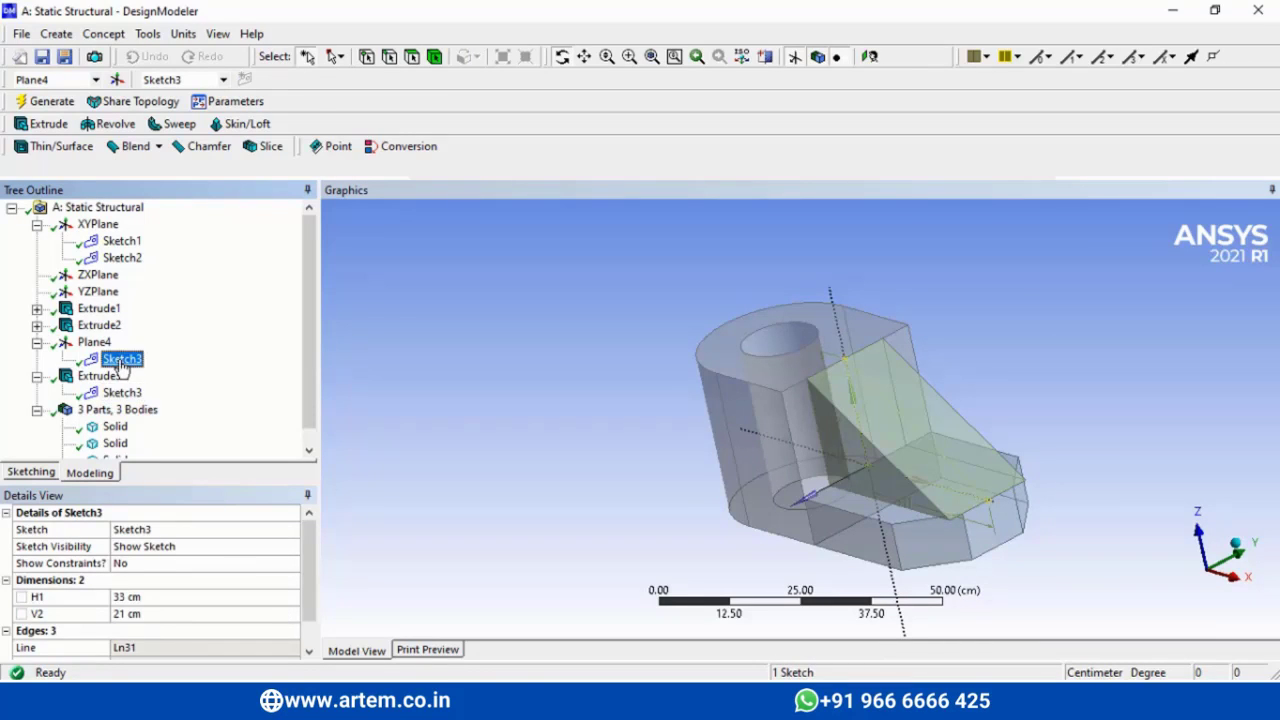
{"action": "left_click", "coordinate": [121, 396]}
{"action": "left_click", "coordinate": [52, 126]}
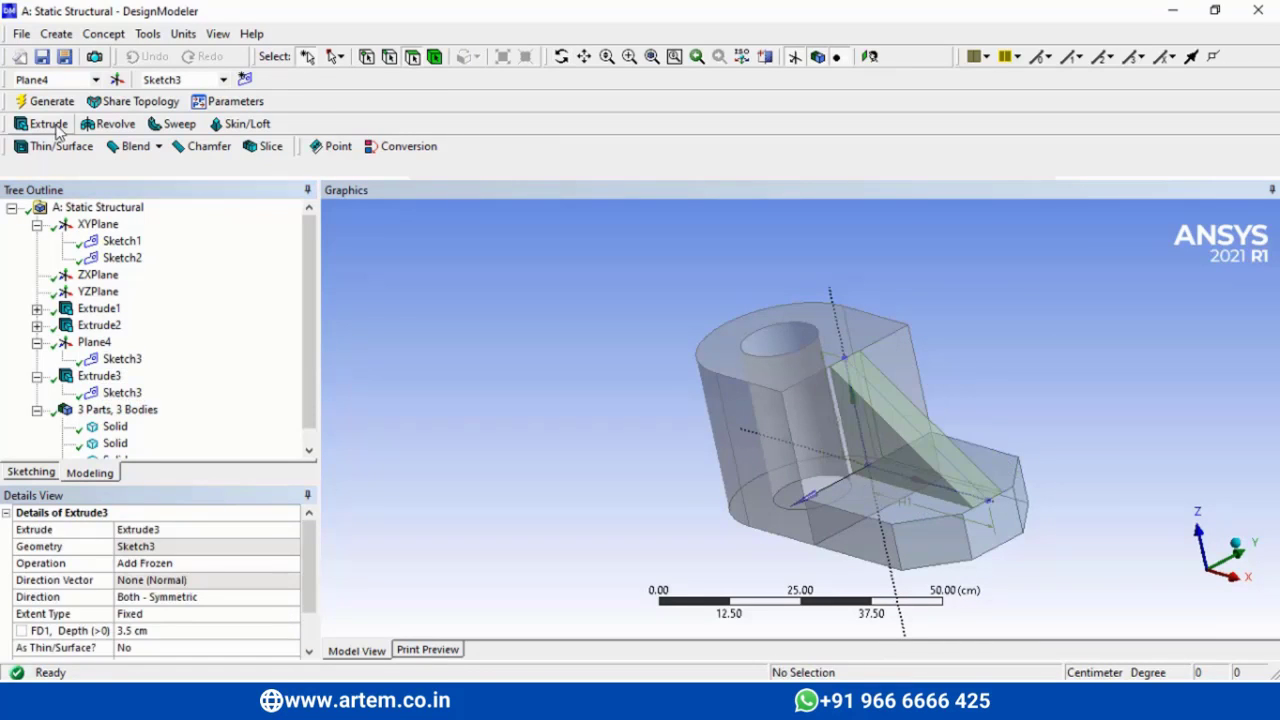
- Unite the boss, triangular rib and base into a single body with a Boolean operation and generate it
{"action": "left_click", "coordinate": [57, 34]}
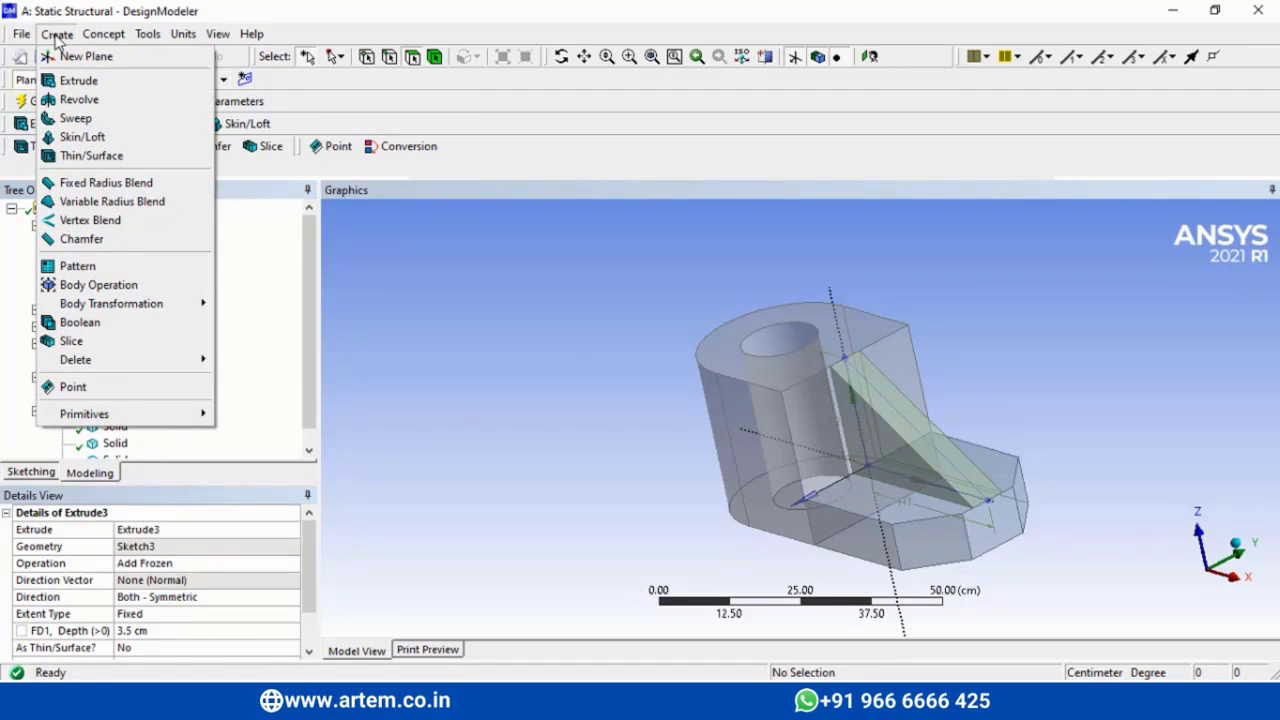
{"action": "left_click", "coordinate": [80, 322]}
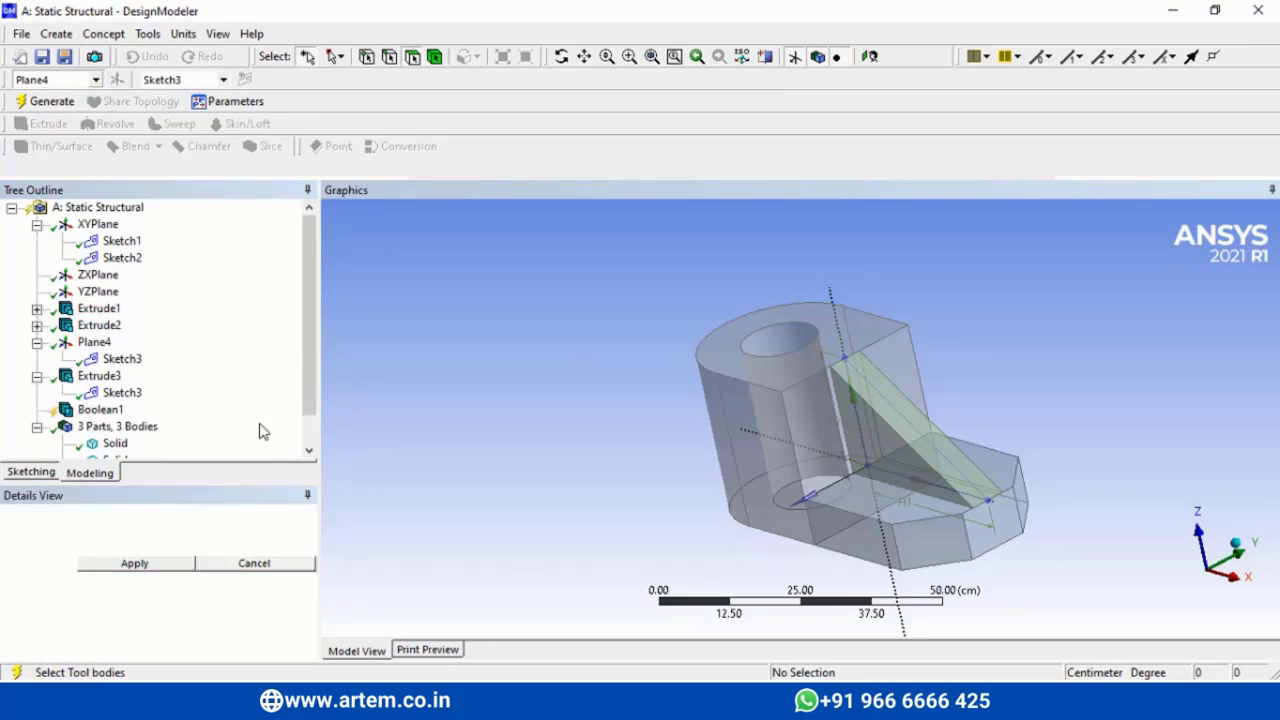
{"action": "left_click", "coordinate": [743, 392]}
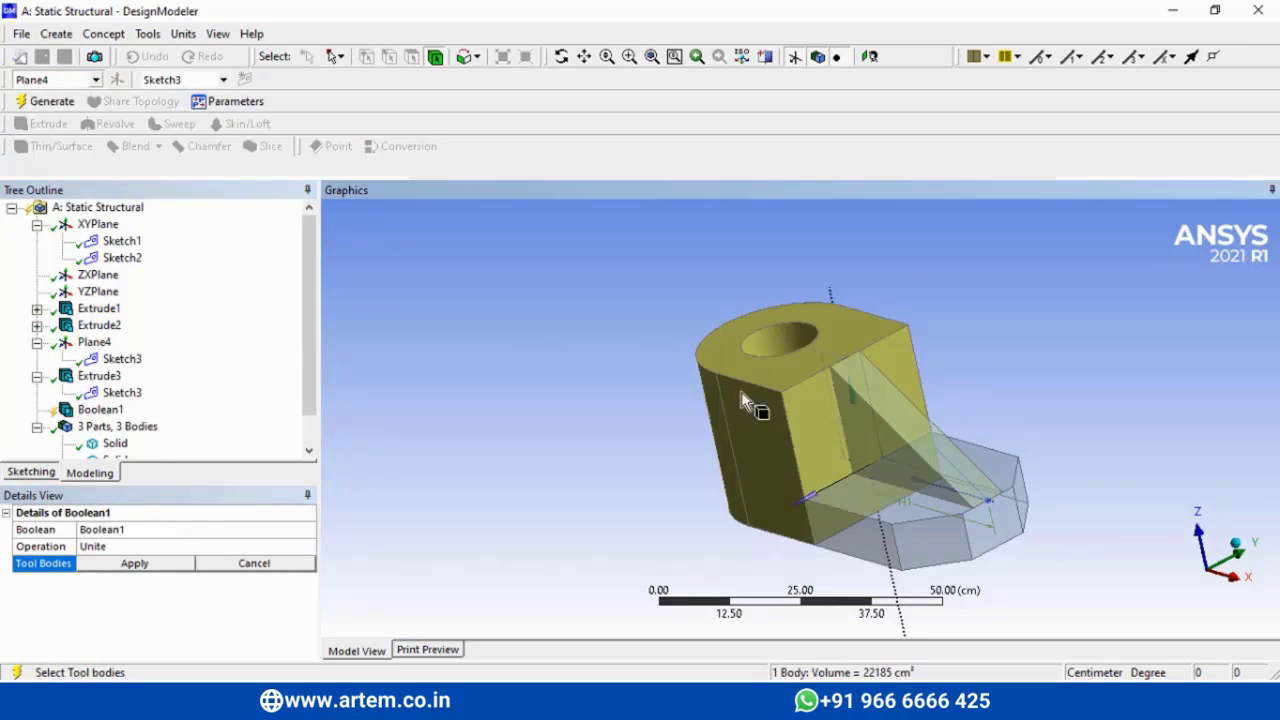
{"action": "left_click", "coordinate": [930, 432], "text": "ctrl"}
{"action": "left_click", "coordinate": [908, 537], "text": "ctrl"}
{"action": "left_click", "coordinate": [157, 565]}
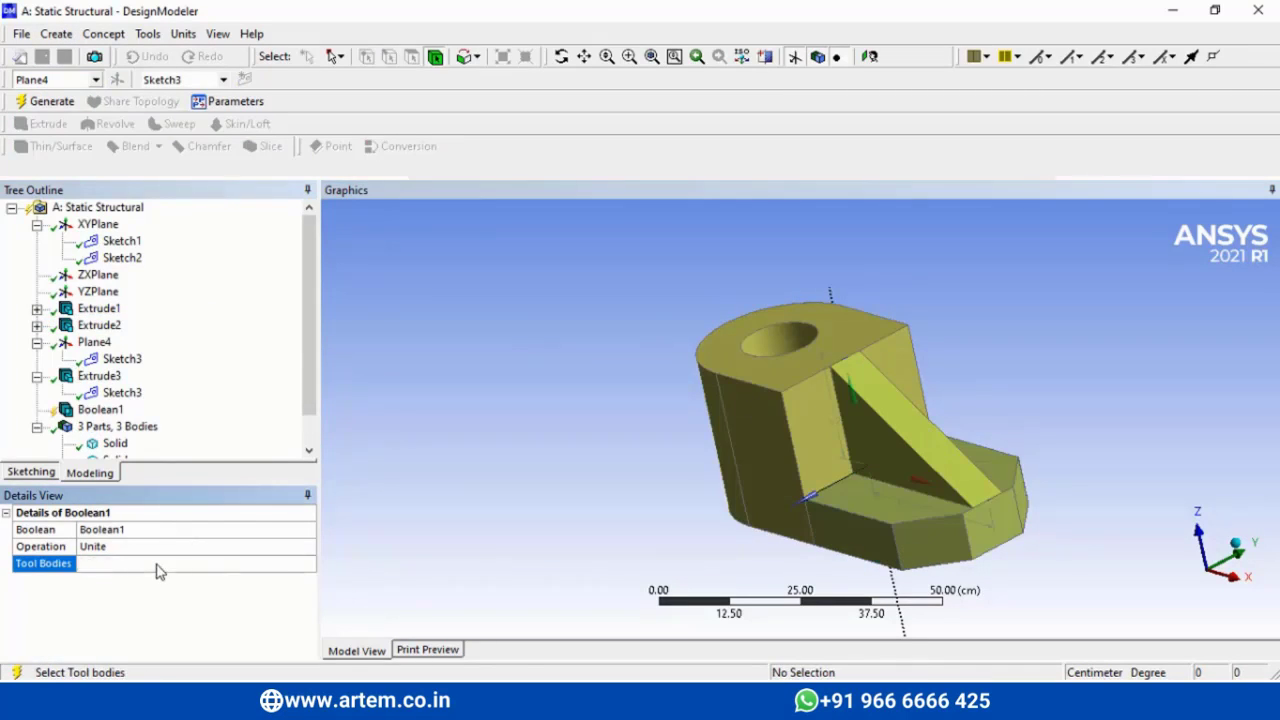
{"action": "left_click", "coordinate": [51, 101]}
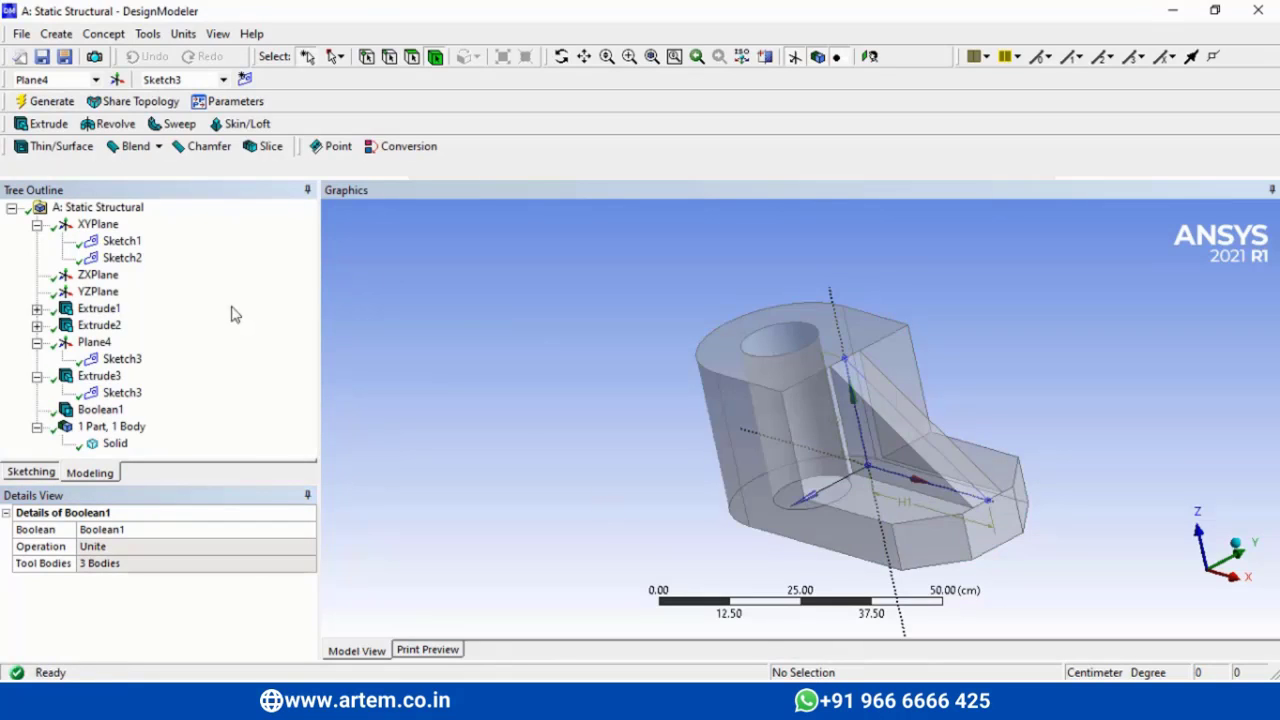
- Turn off the plane and axis display and inspect the united bracket body from different angles
{"action": "left_click", "coordinate": [794, 57]}
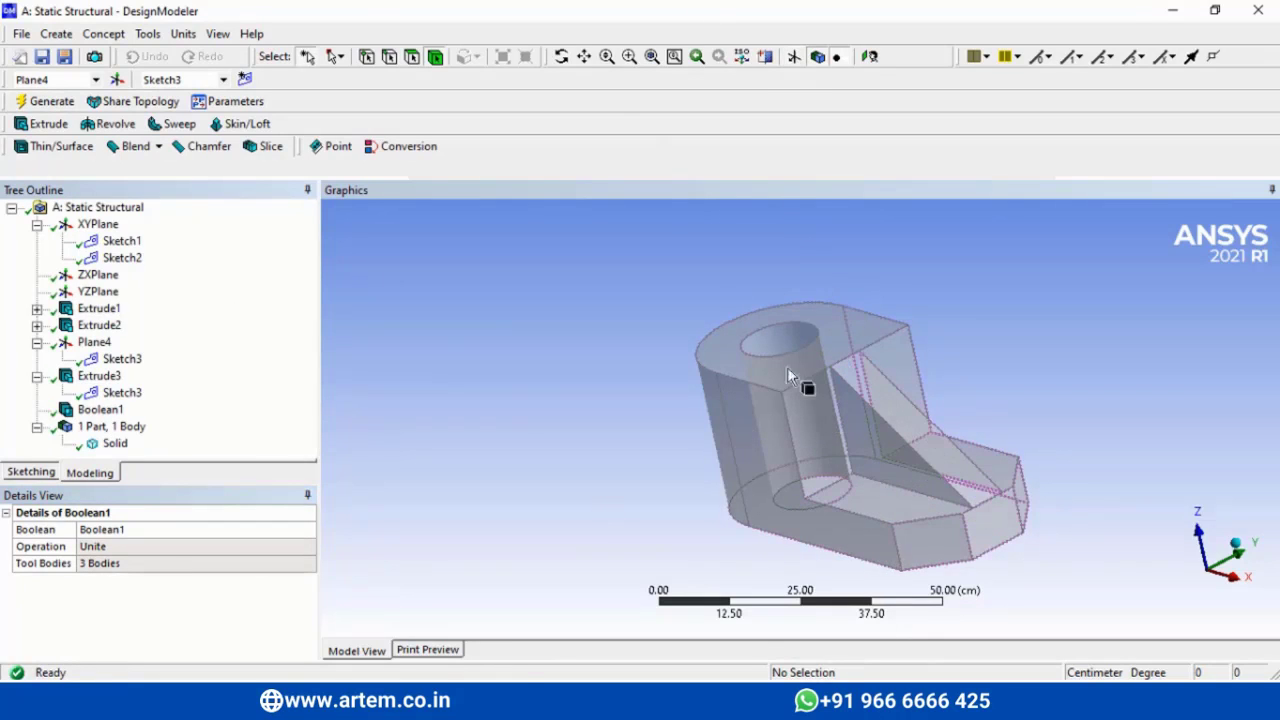
{"action": "left_click", "coordinate": [789, 445]}
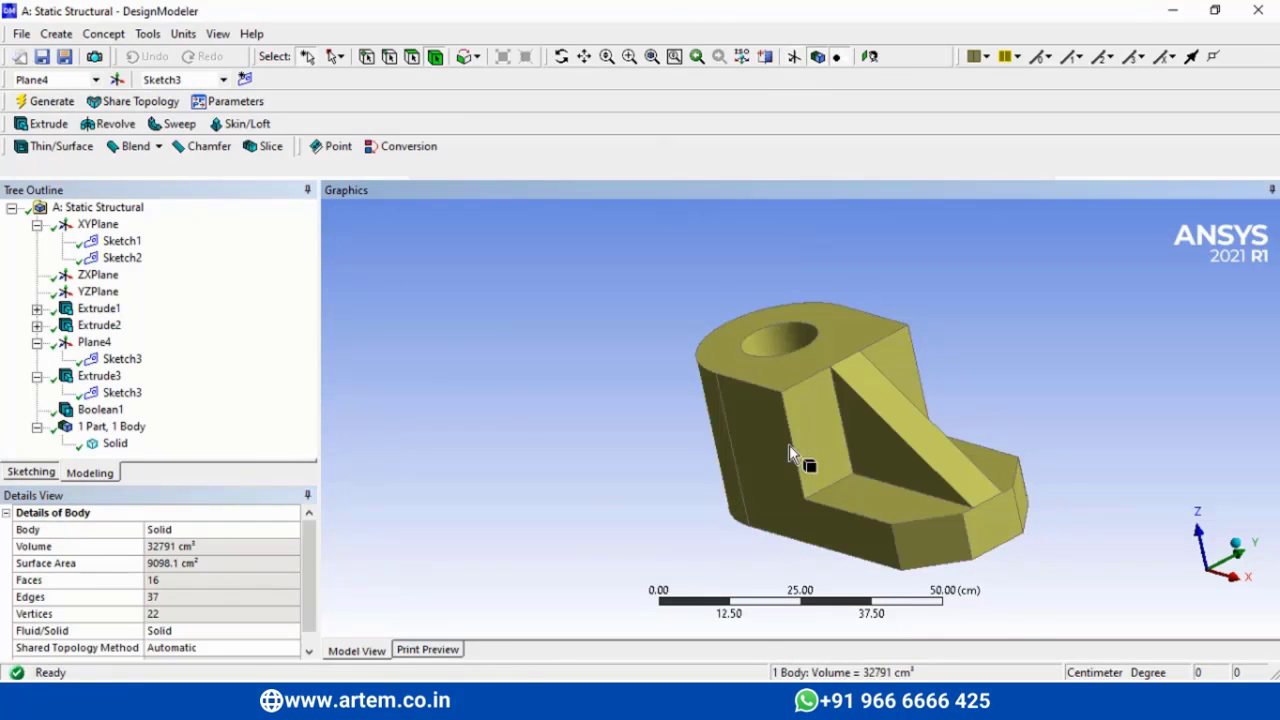
{"action": "left_click", "coordinate": [562, 57]}
{"action": "left_click_drag", "start_coordinate": [851, 266], "coordinate": [928, 297]}
{"action": "left_click", "coordinate": [651, 57]}
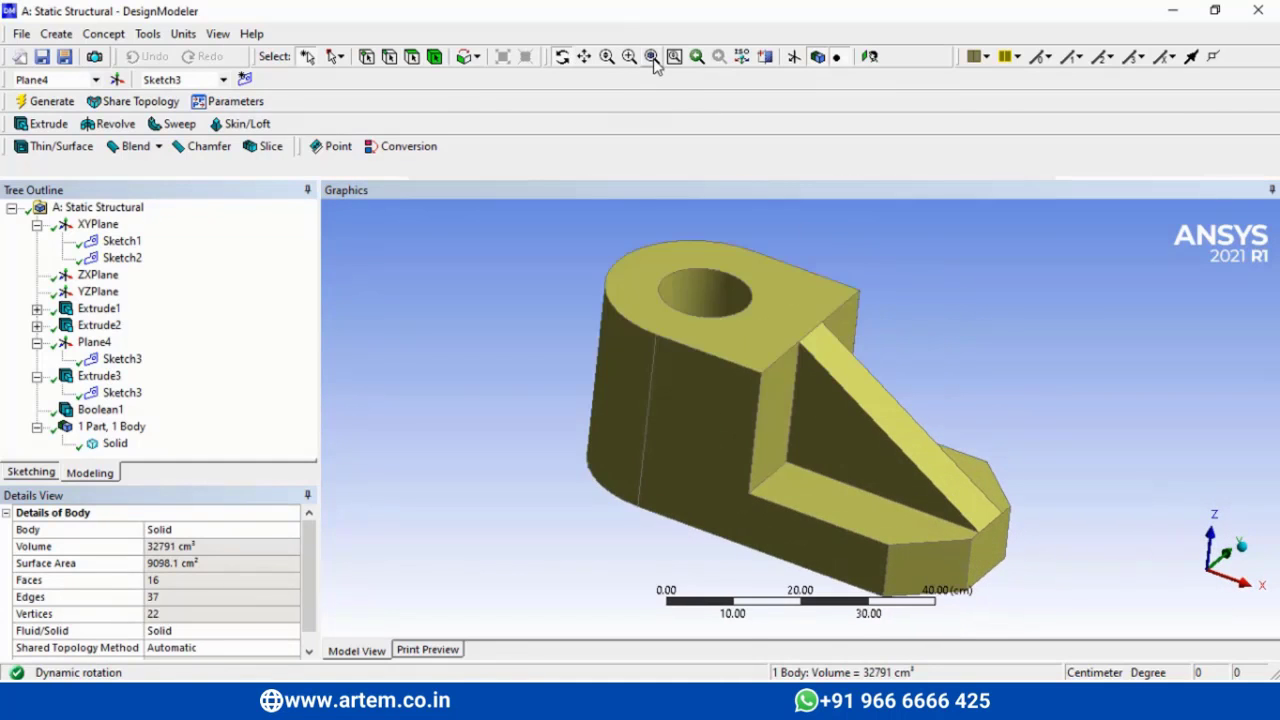
{"action": "mouse_move", "coordinate": [929, 400]}
{"action": "left_mouse_down"}
{"action": "mouse_move", "coordinate": [900, 371]}
{"action": "mouse_move", "coordinate": [926, 391]}
{"action": "left_mouse_up"}
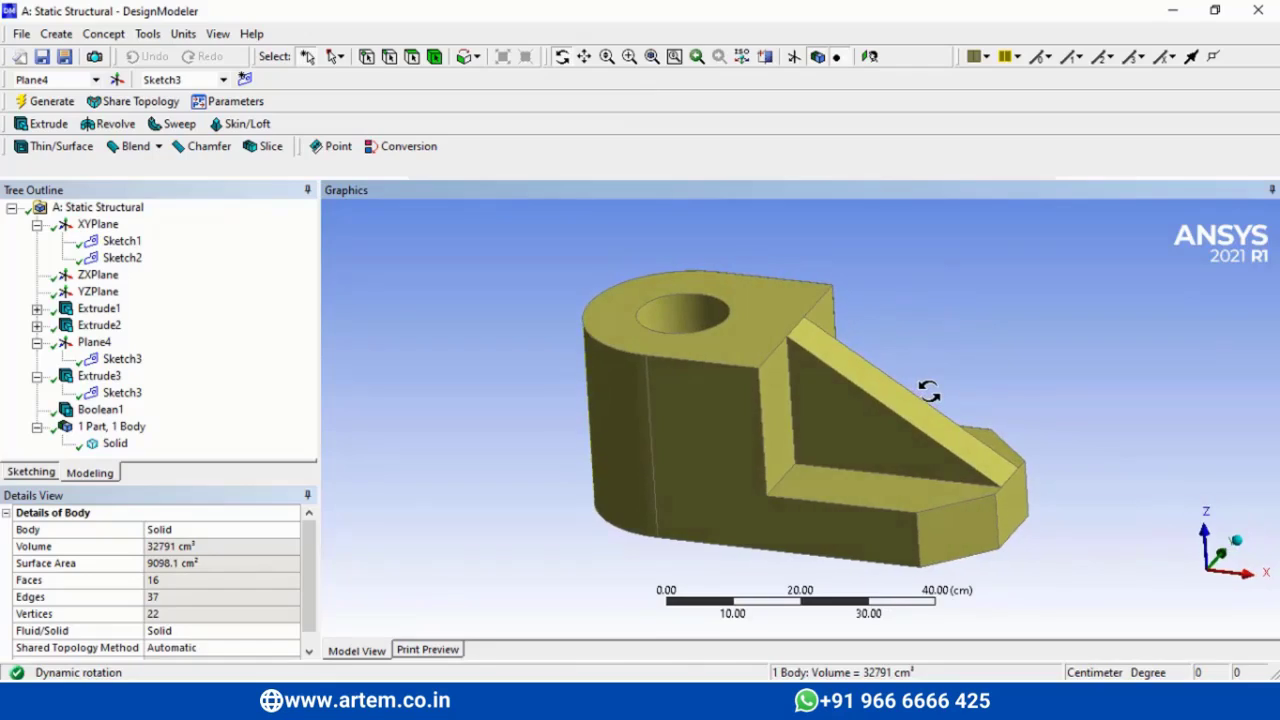